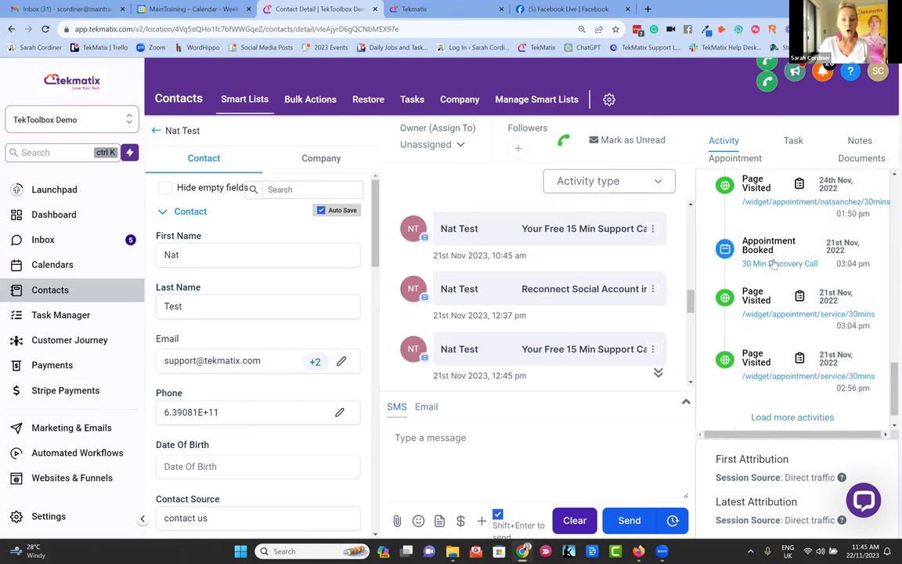
View the contact's tasks and the blank new-task form, and close the form without saving
click(792, 143)
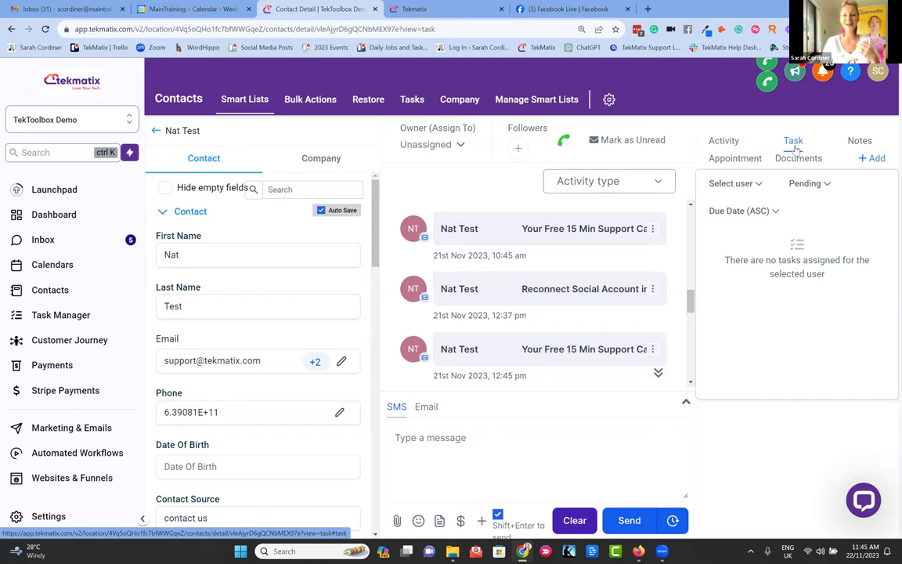
click(868, 160)
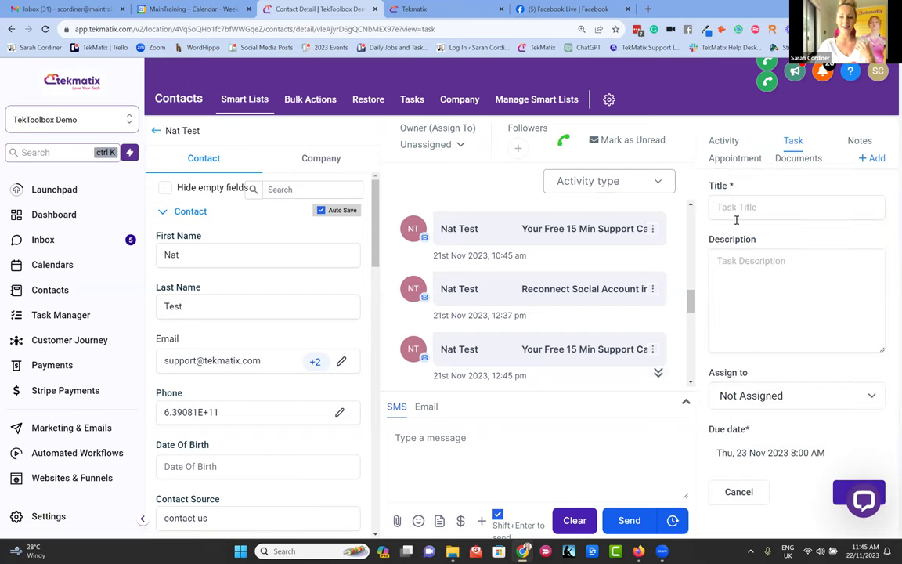
click(737, 319)
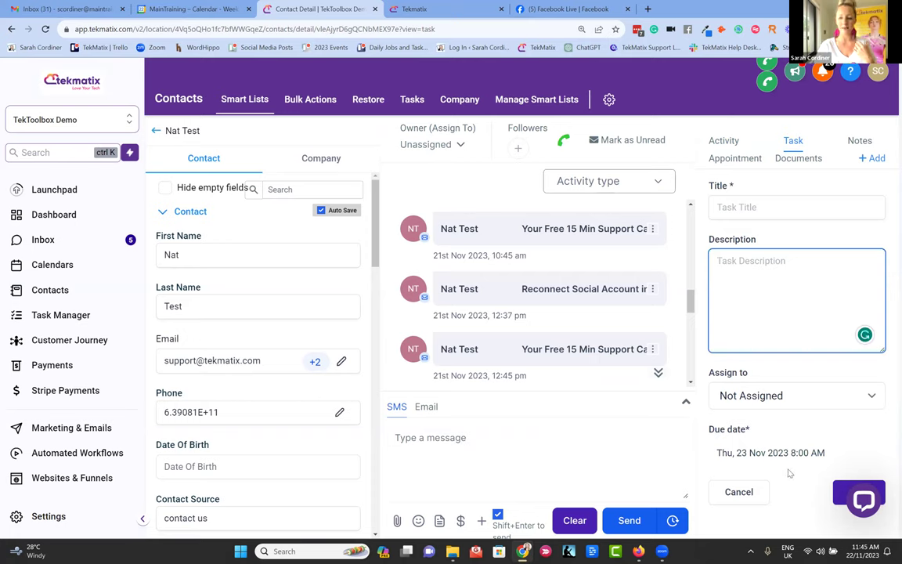
click(751, 493)
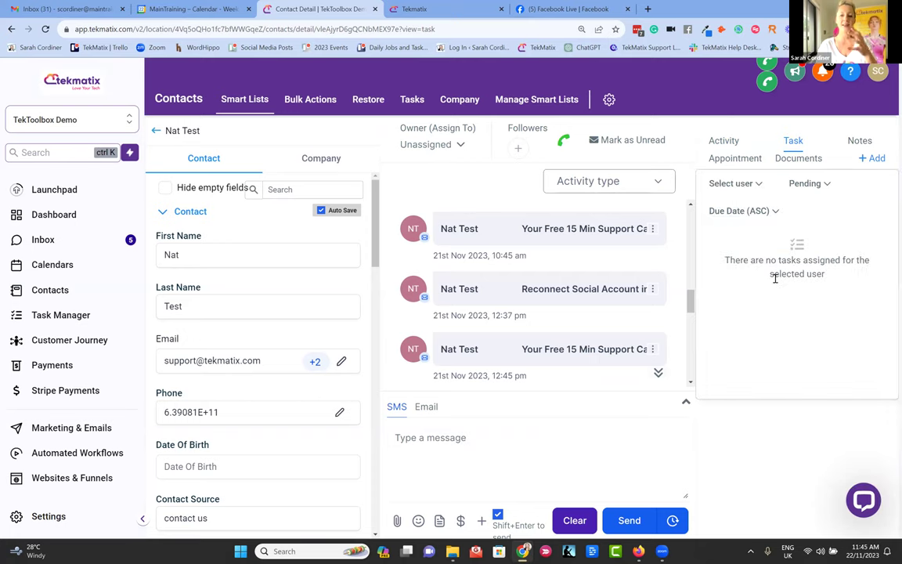
Save a new contact note reading "had a call wit" plus the contact's first name, followed by "today and we are going xyz...."
click(858, 142)
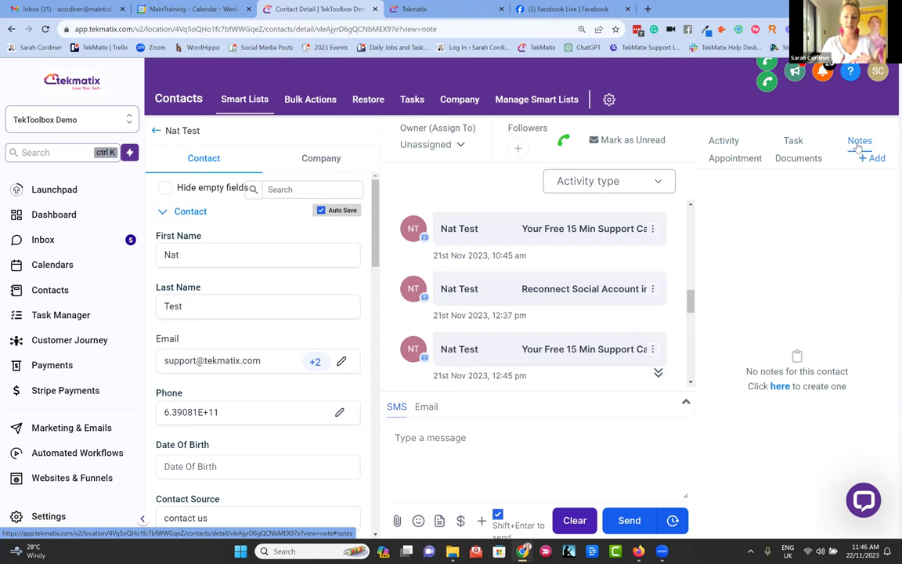
click(871, 158)
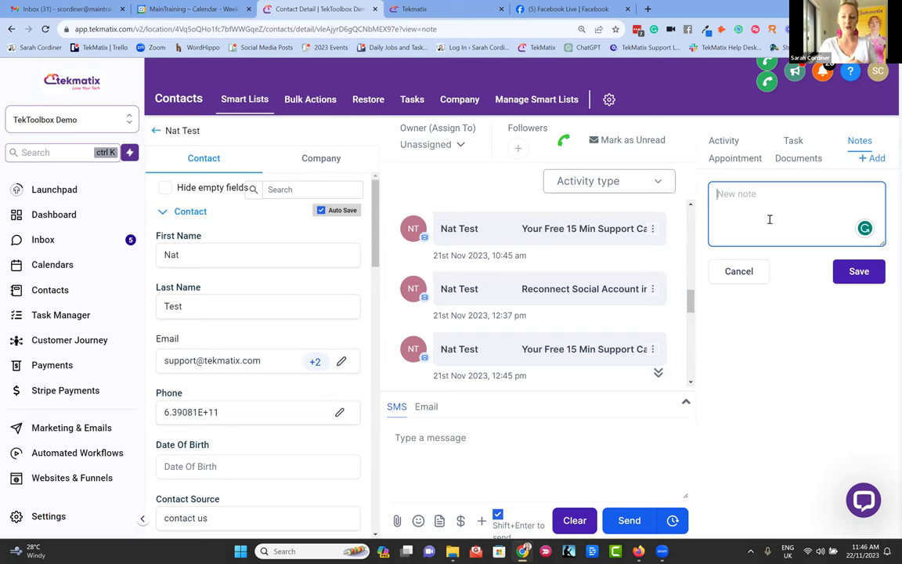
text(had a ca)
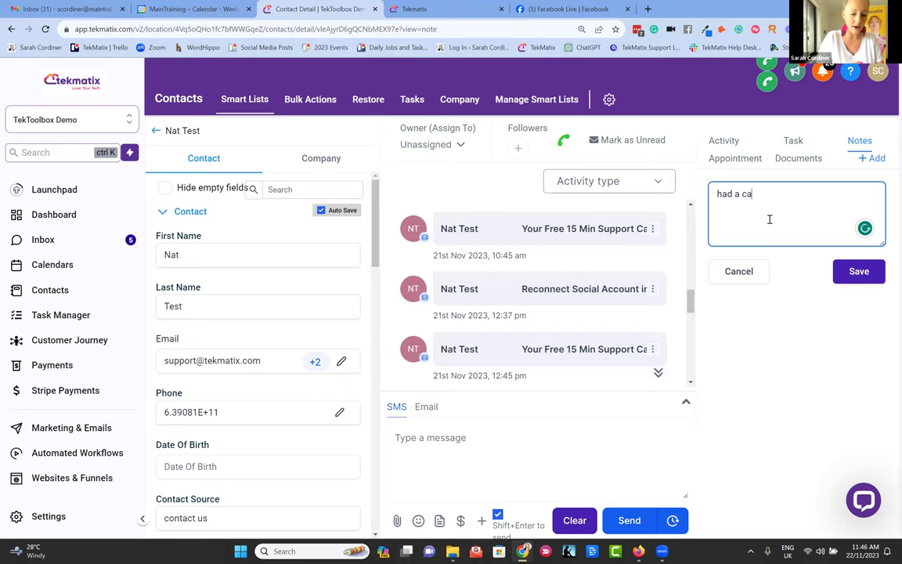
text(ll wit nat)
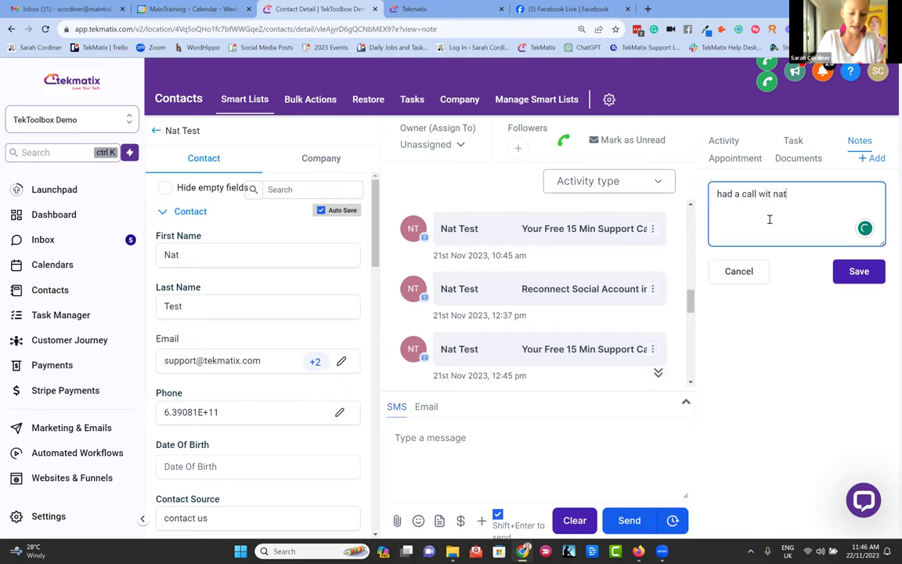
text( today and we ar)
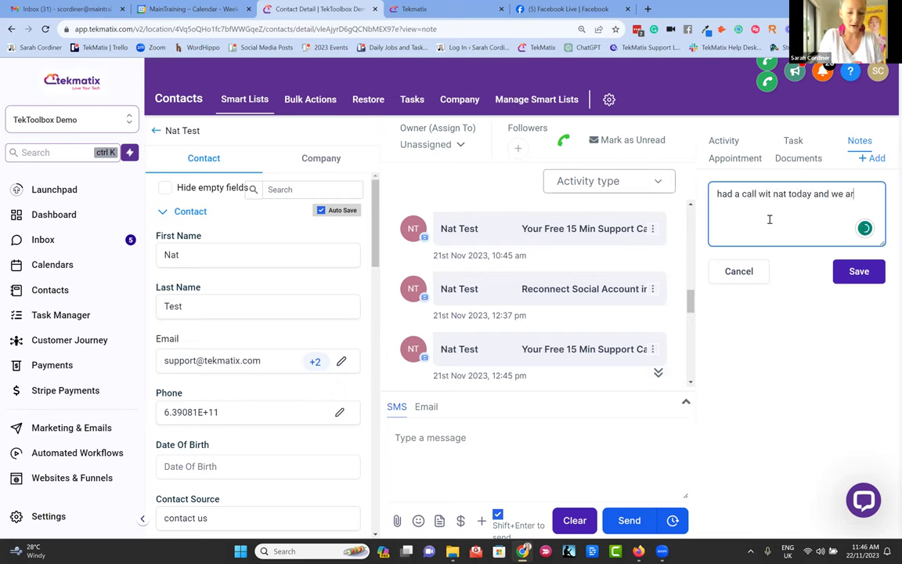
text(e going xyz....)
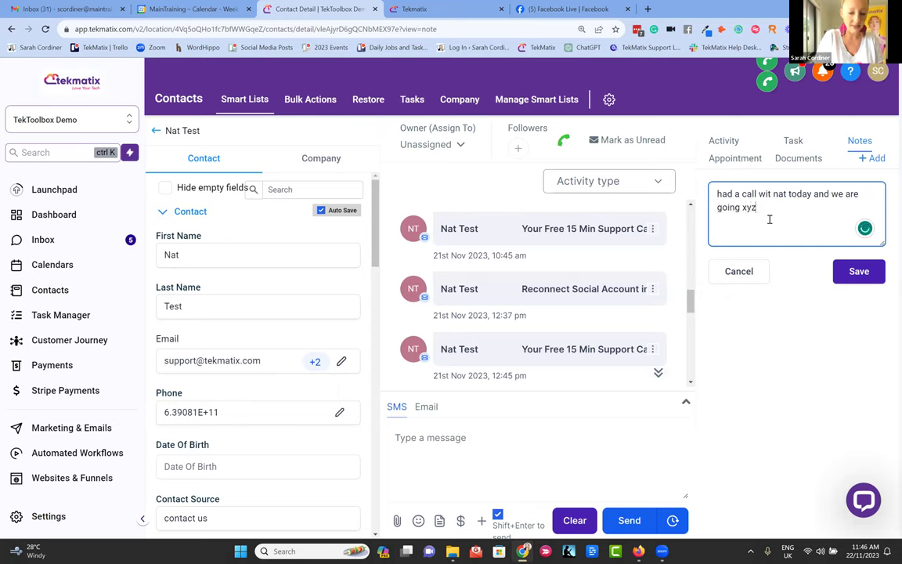
click(857, 272)
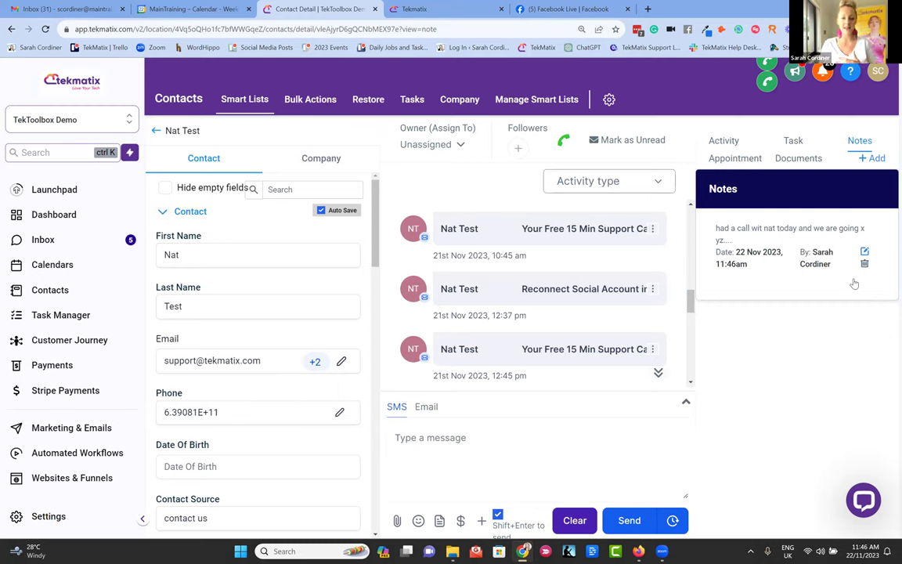
Examine the contact record's message history, custom fields, tags, opportunities, offers and DND options
scroll(649, 264, up, 2)
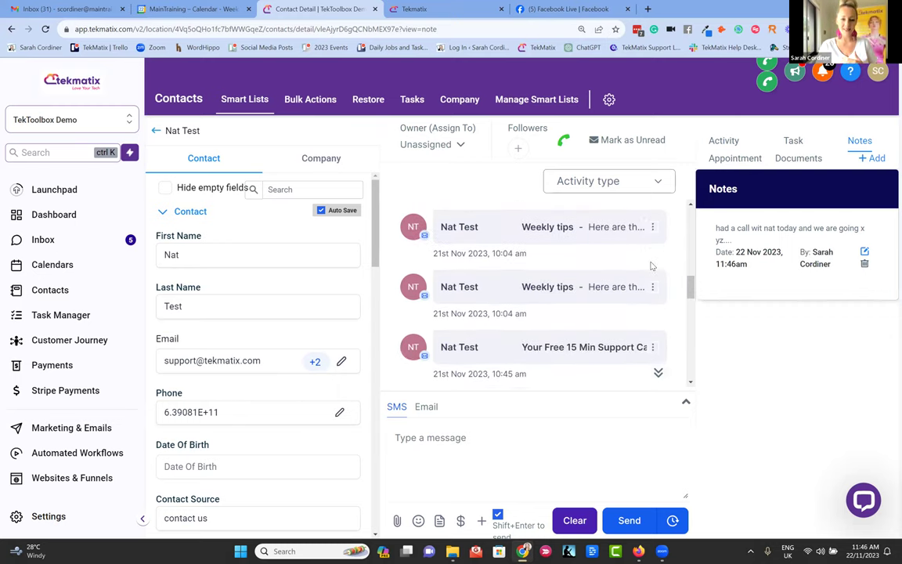
scroll(243, 356, down, 10)
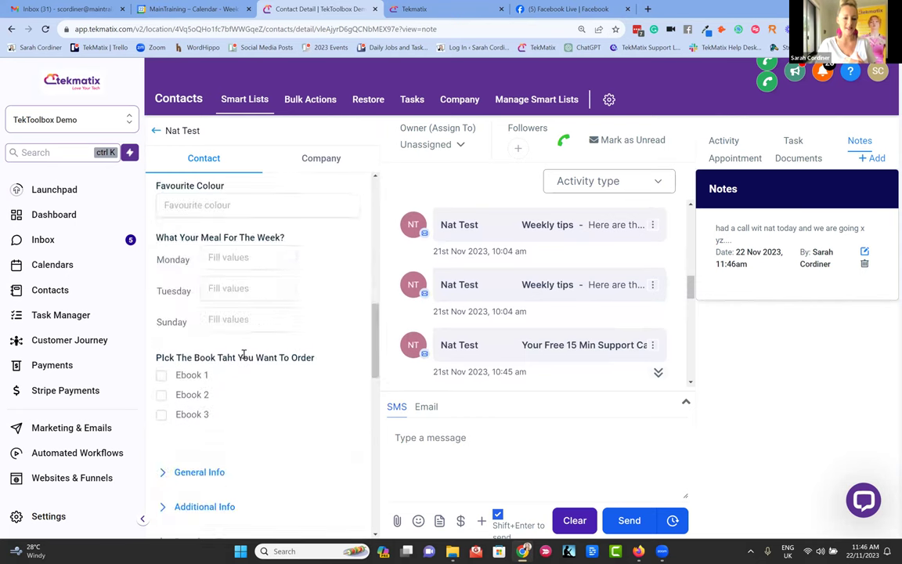
scroll(243, 356, down, 7)
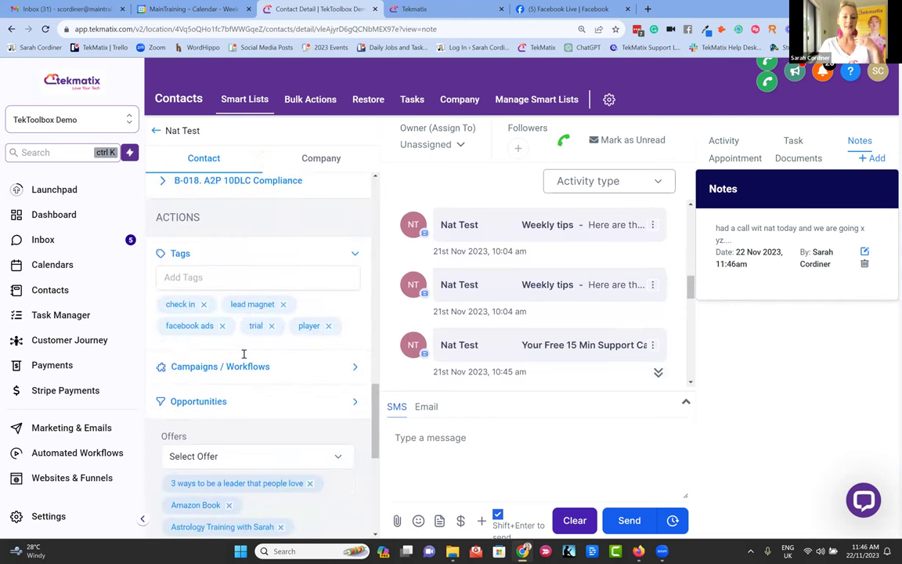
scroll(243, 356, up, 1)
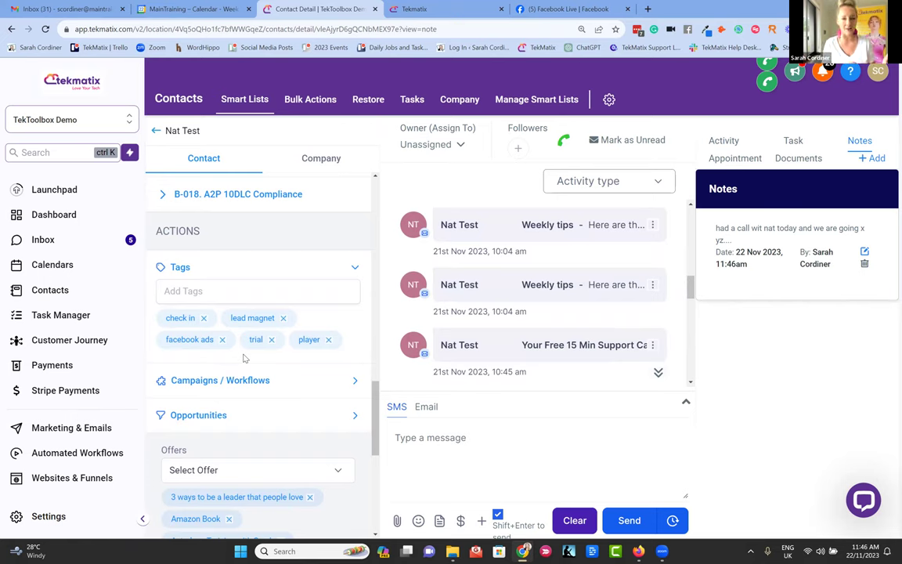
scroll(243, 357, down, 1)
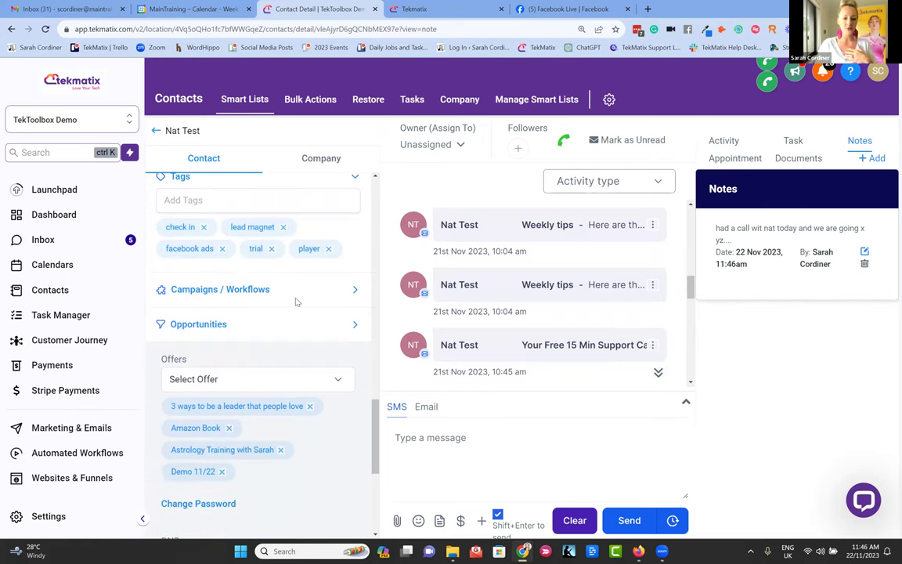
scroll(296, 301, down, 1)
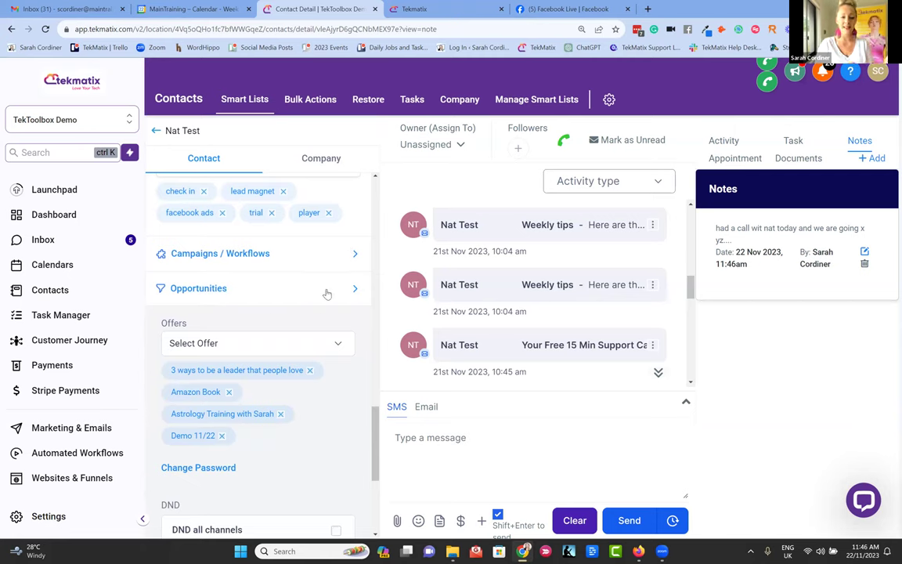
click(350, 291)
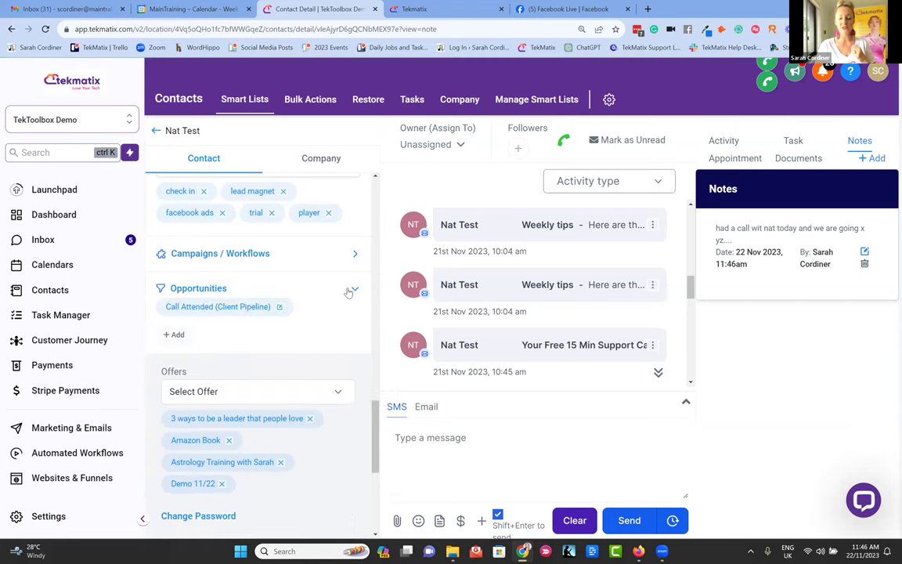
scroll(288, 338, down, 5)
scroll(288, 338, up, 1)
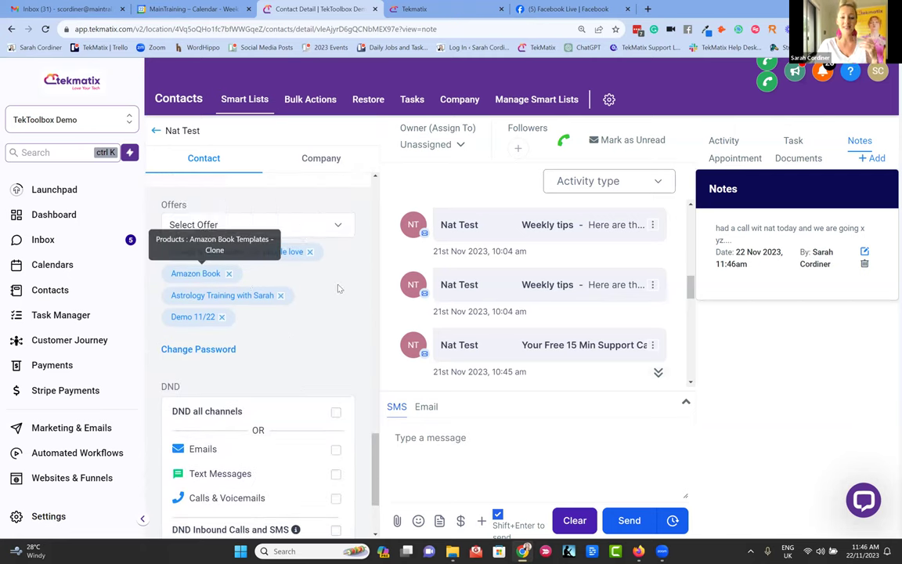
scroll(302, 327, down, 3)
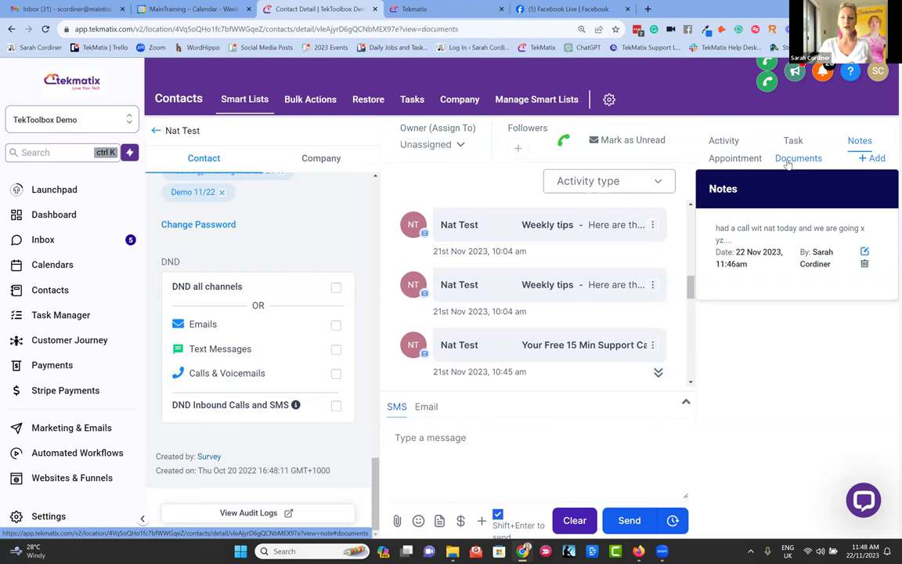
View the contact's documents and go back over the earlier messages and the main contact fields
click(787, 161)
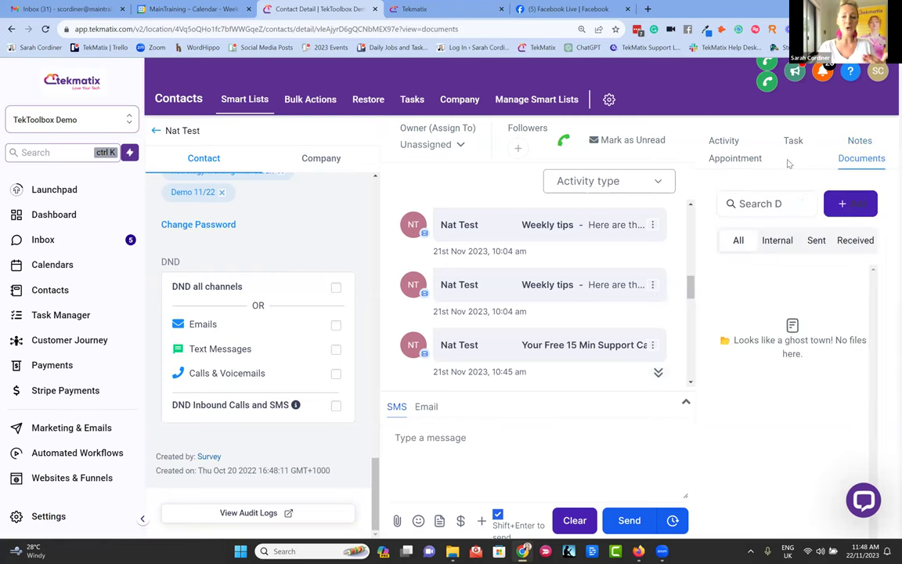
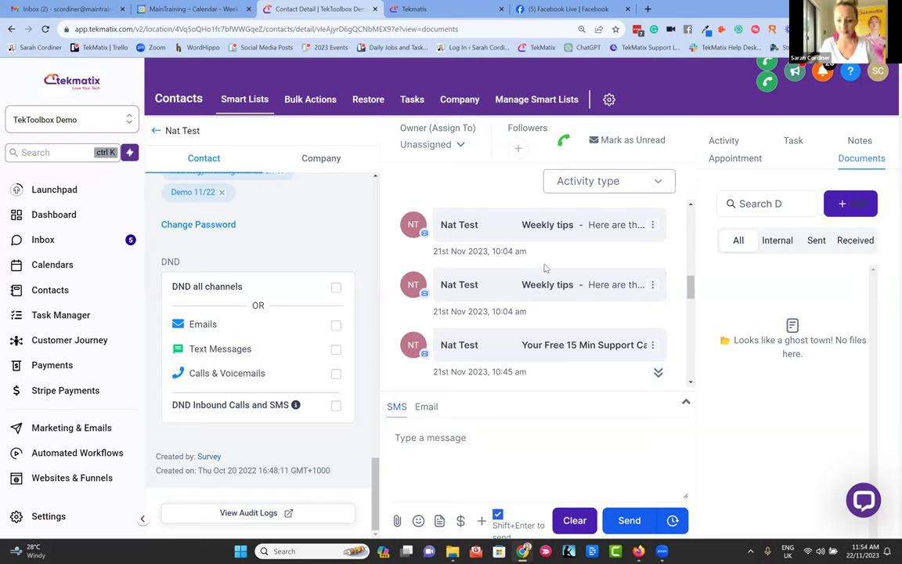
scroll(545, 268, up, 5)
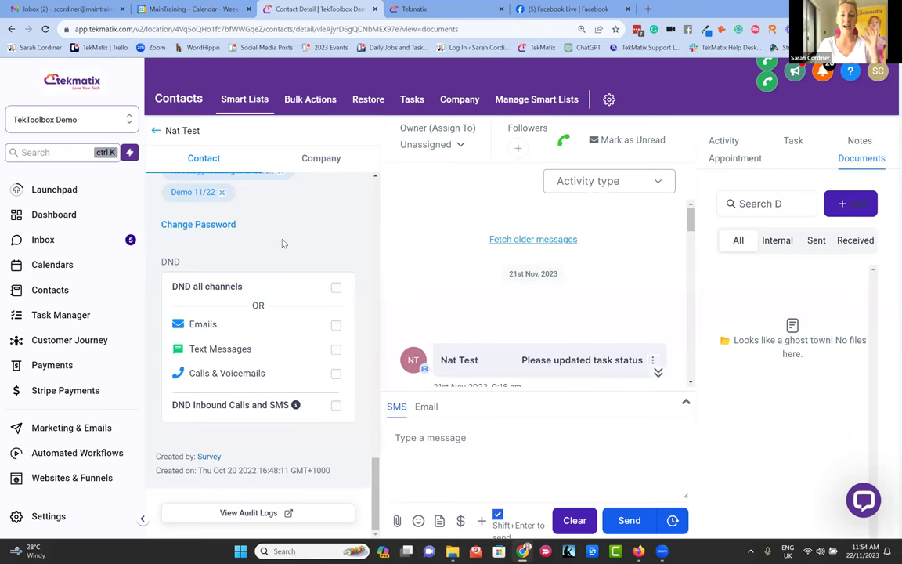
scroll(283, 239, up, 15)
scroll(282, 238, up, 5)
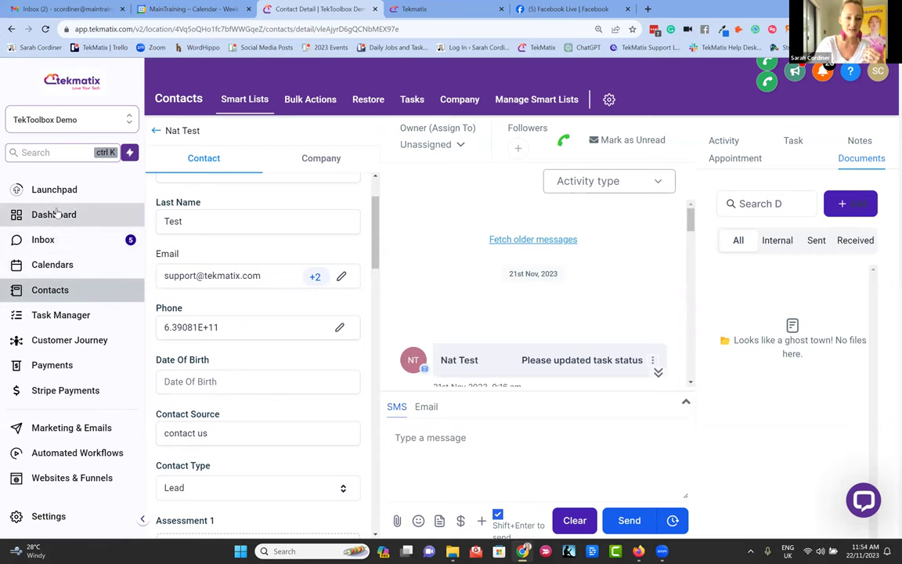
View the unread inbox conversations and the full list of contacts
click(56, 241)
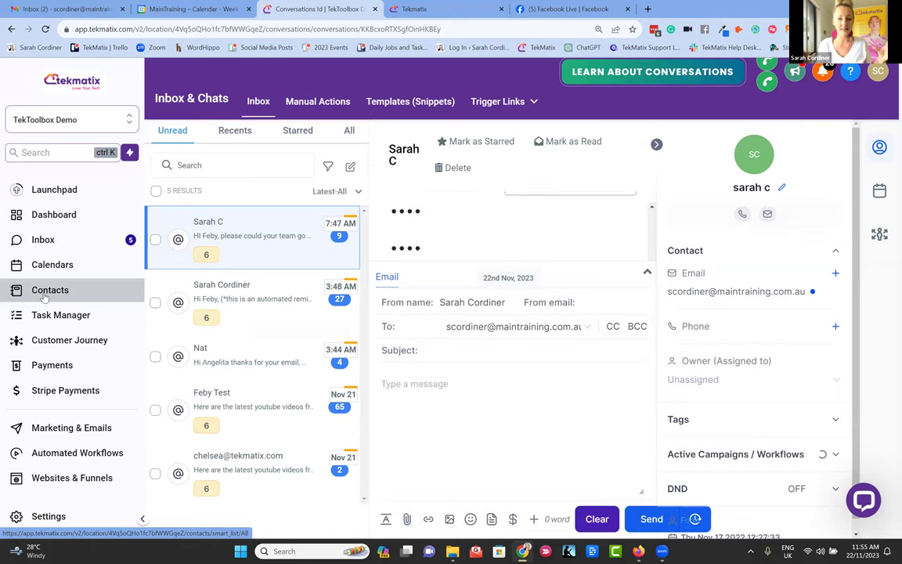
click(43, 295)
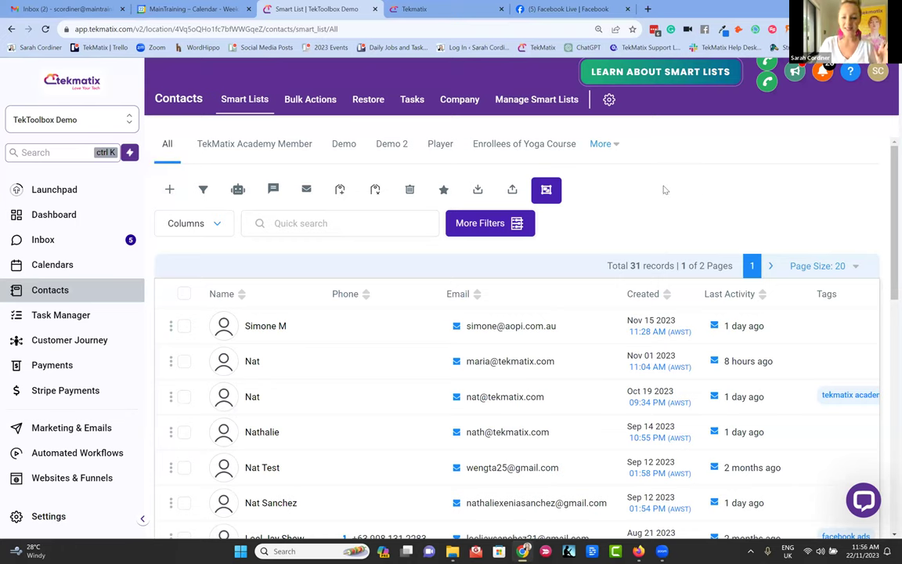
View the scheduling types offered for a new calendar in the calendar settings, and return to the main calendar section
click(54, 266)
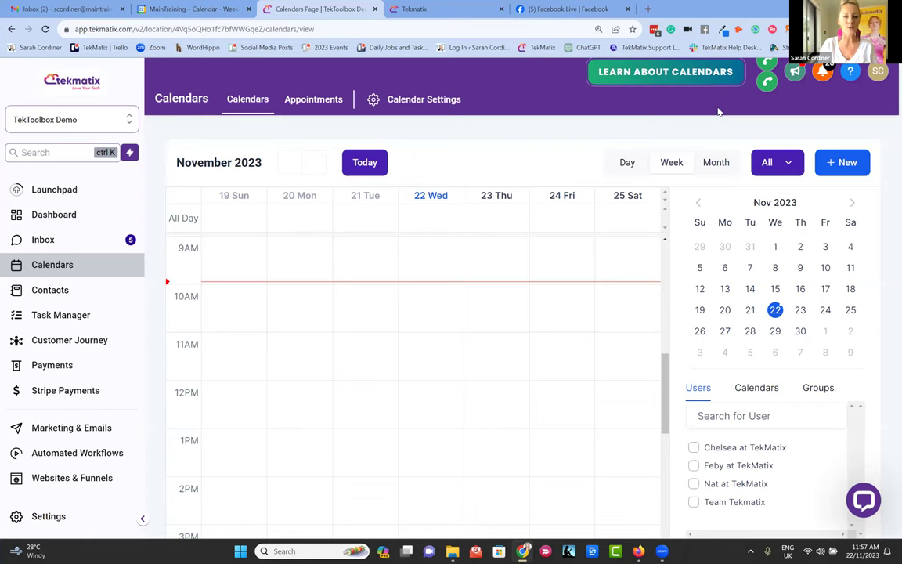
click(439, 109)
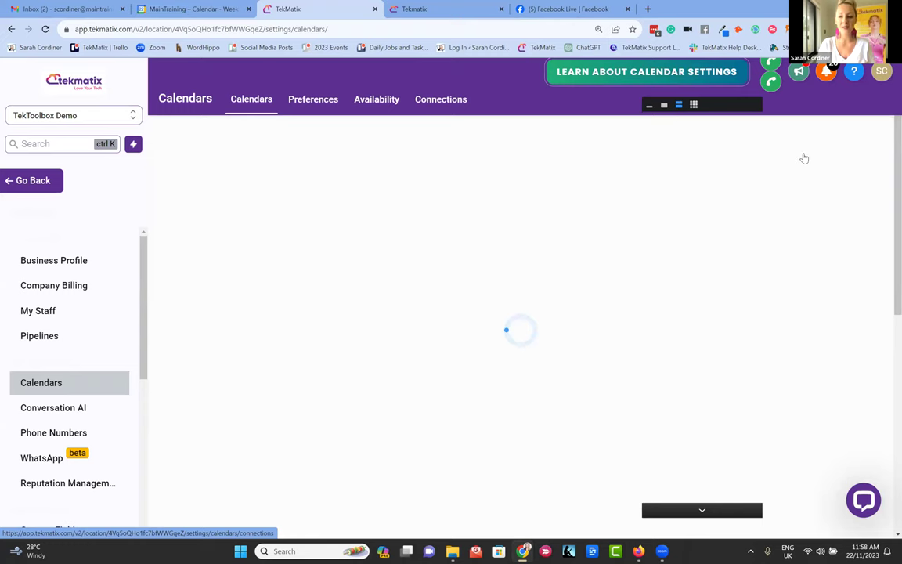
click(778, 154)
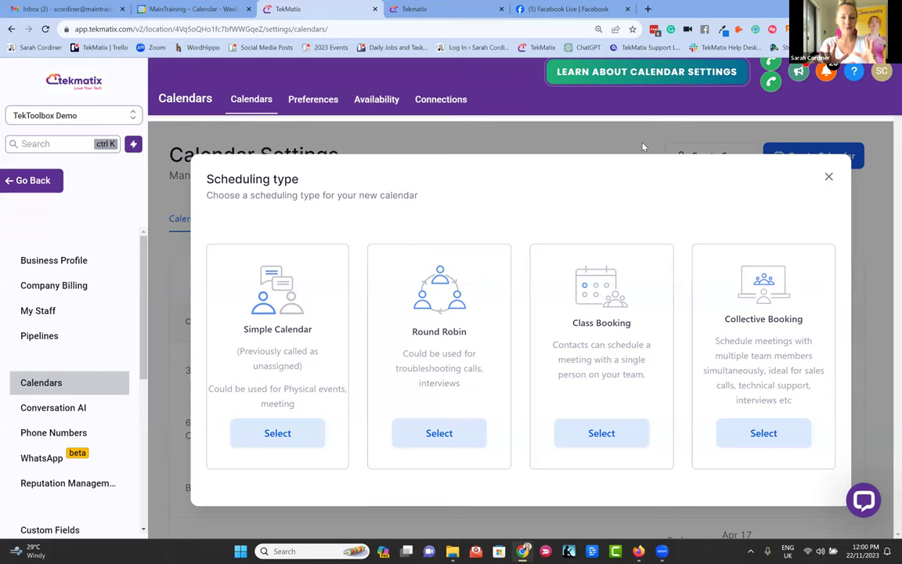
click(41, 185)
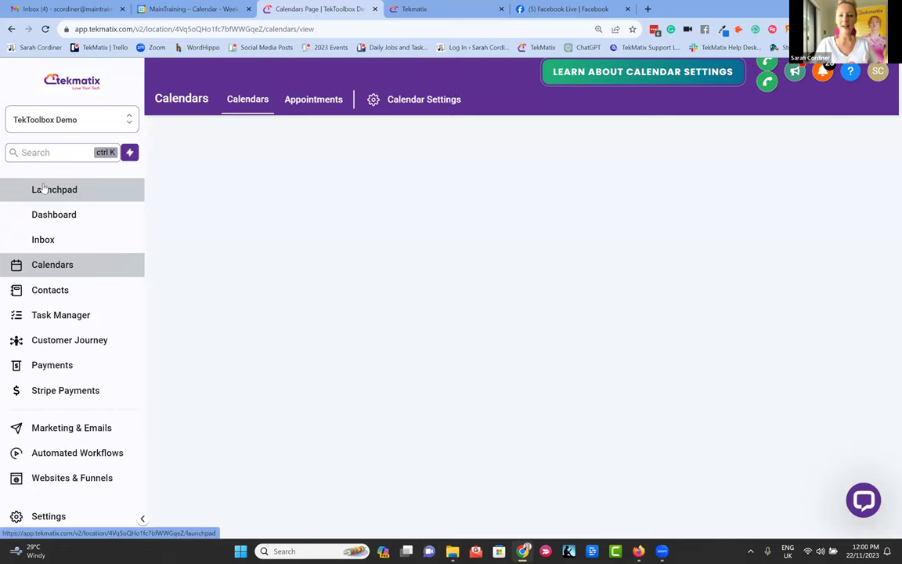
Open the customer journey board and examine its pipeline stages from Lead through the purchase and membership stages
scroll(35, 329, down, 1)
click(46, 311)
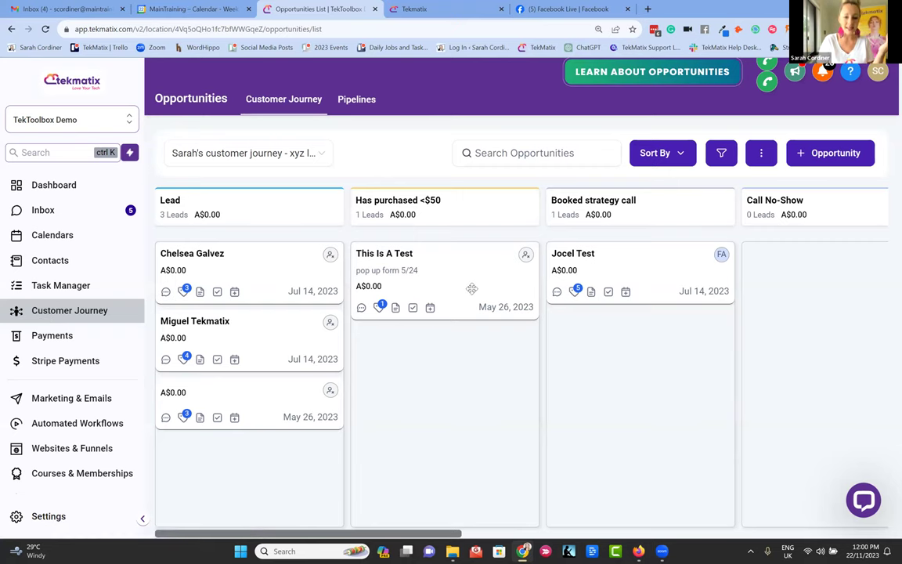
scroll(470, 287, right, 4)
scroll(471, 287, right, 10)
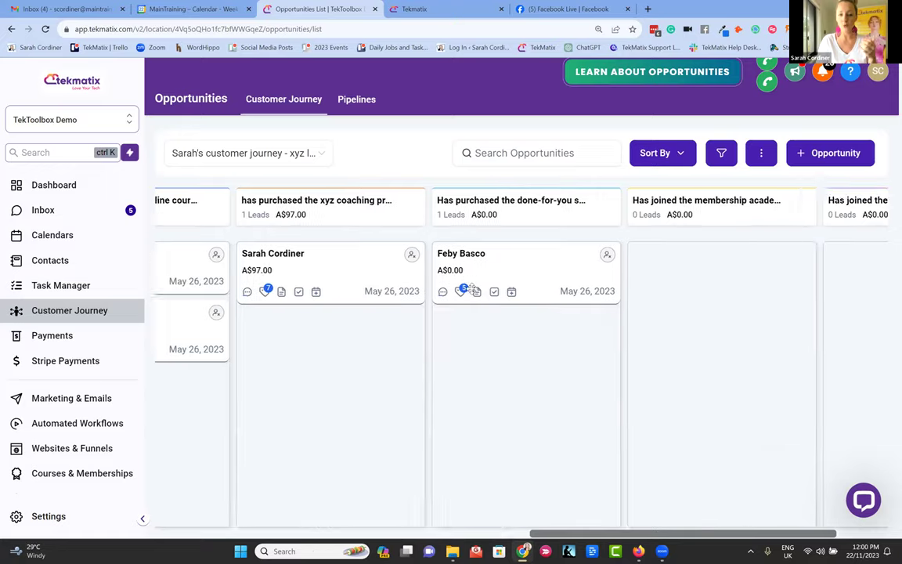
scroll(472, 288, left, 14)
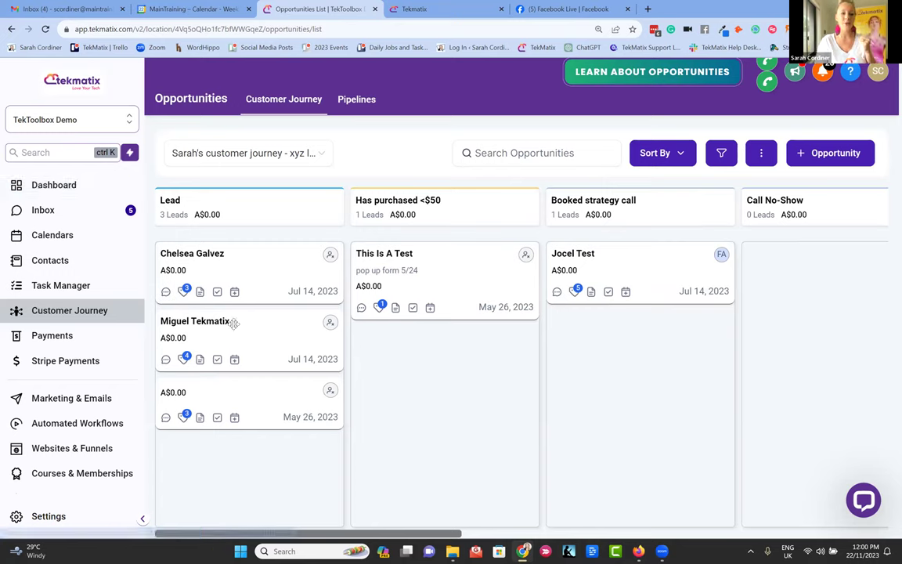
scroll(409, 354, right, 2)
scroll(409, 354, left, 2)
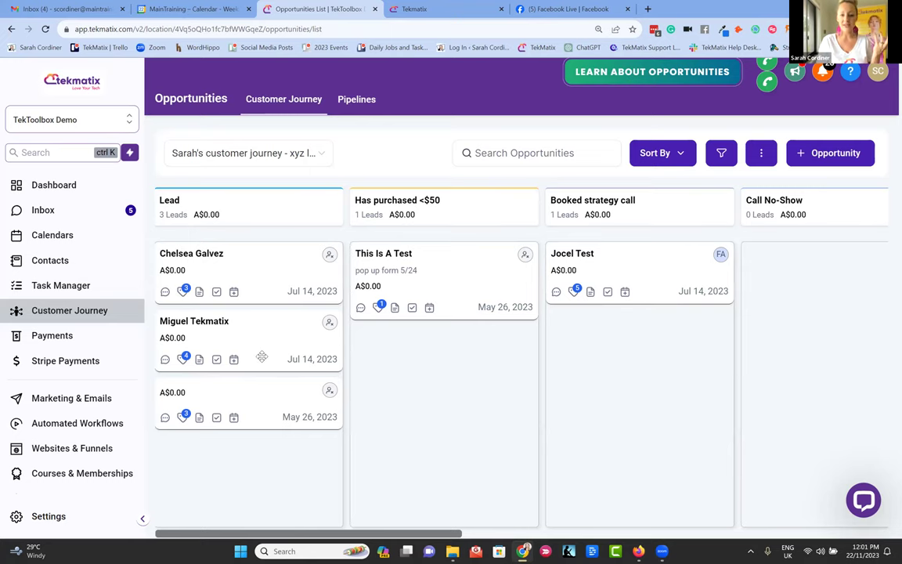
scroll(259, 356, right, 4)
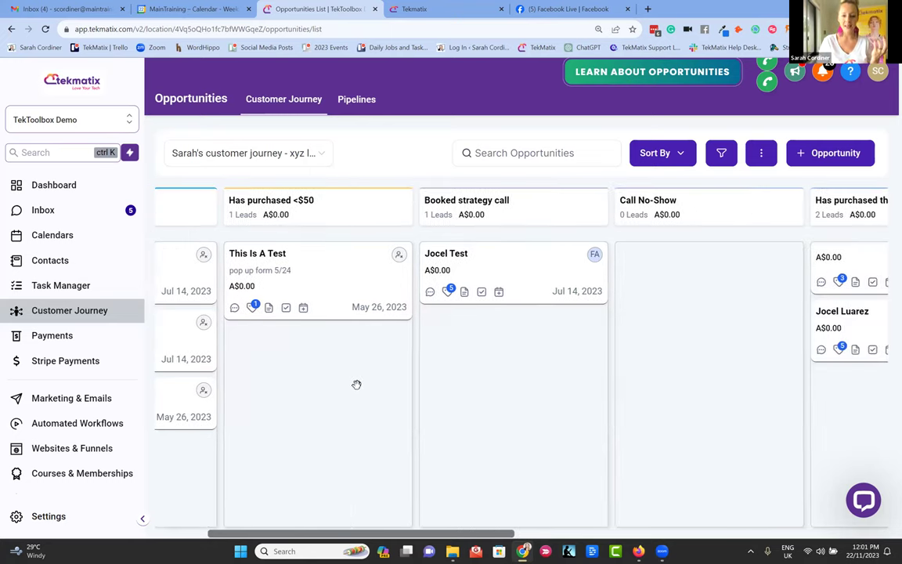
Look through the customer journey board's purchase and call stages, and view the list of existing pipelines
scroll(356, 384, right, 8)
scroll(414, 275, right, 15)
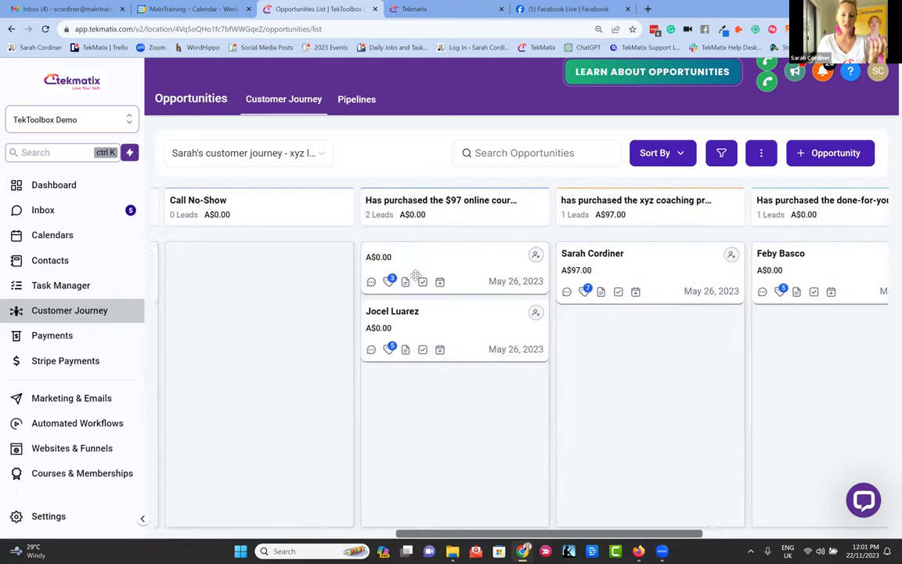
scroll(414, 275, left, 14)
scroll(414, 275, left, 13)
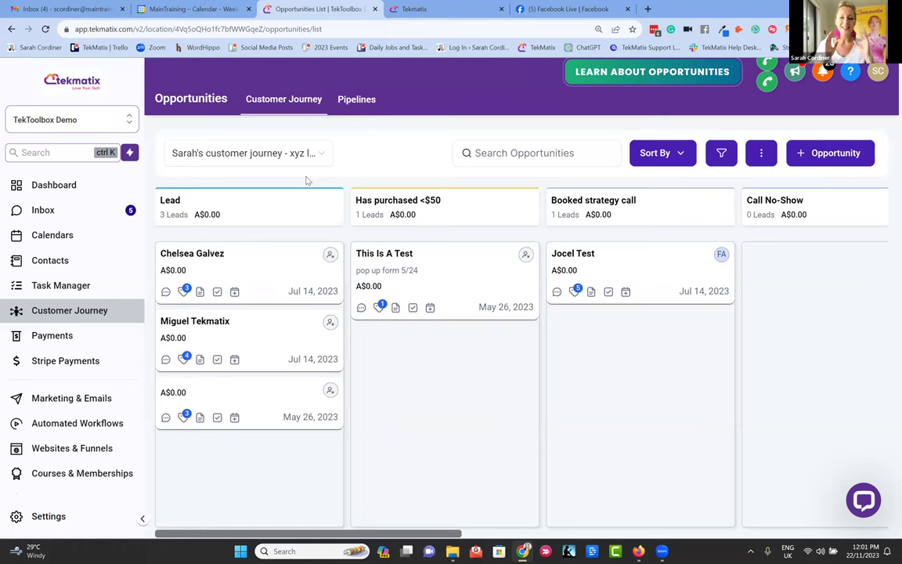
click(354, 100)
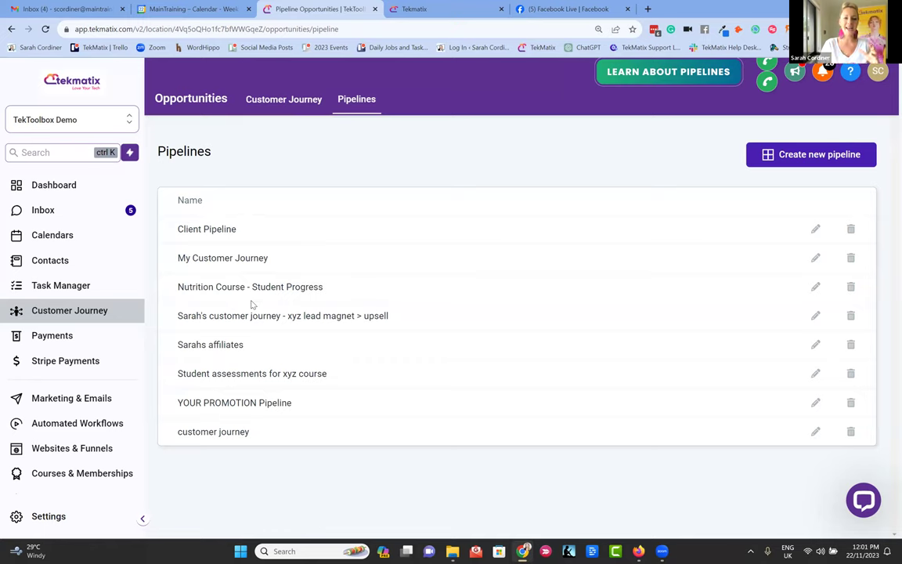
click(279, 103)
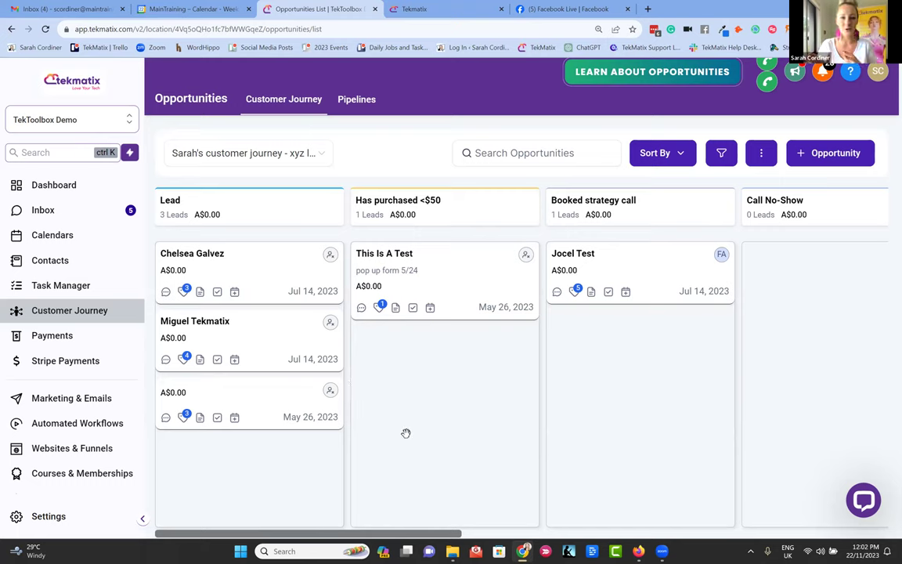
View the invoices overview in the payments section and its proposals and estimates
click(69, 341)
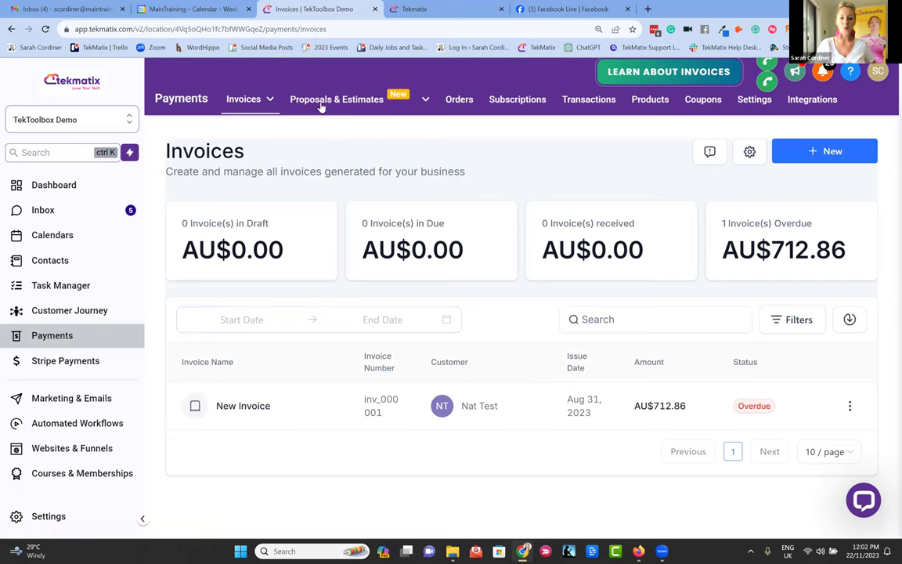
mouse_move(319, 104)
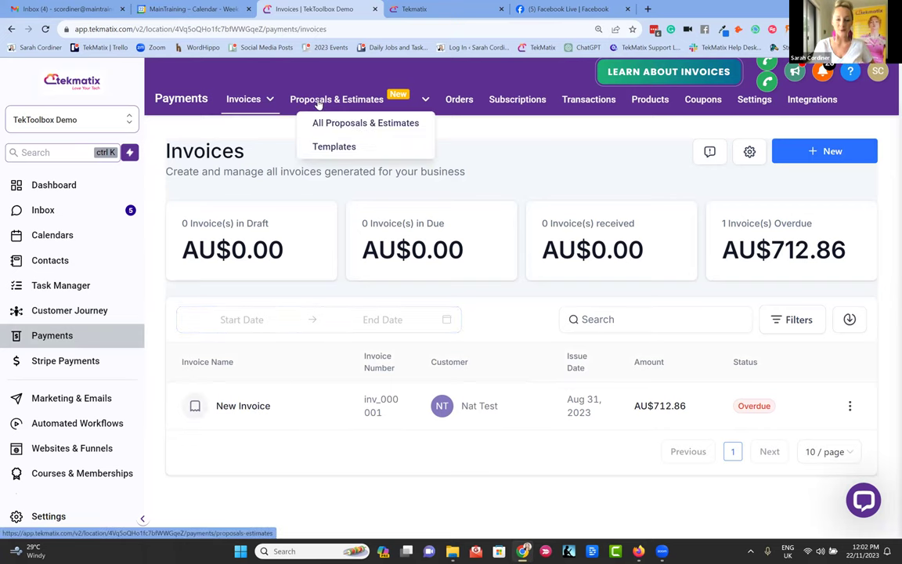
click(318, 105)
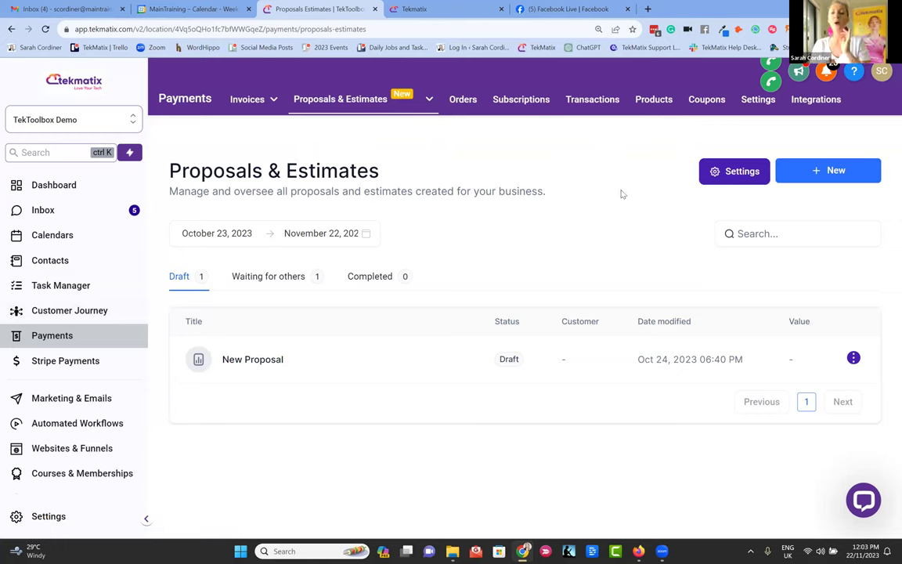
View the payment integrations available for NMI, Authorize.net, Stripe and PayPal
click(816, 100)
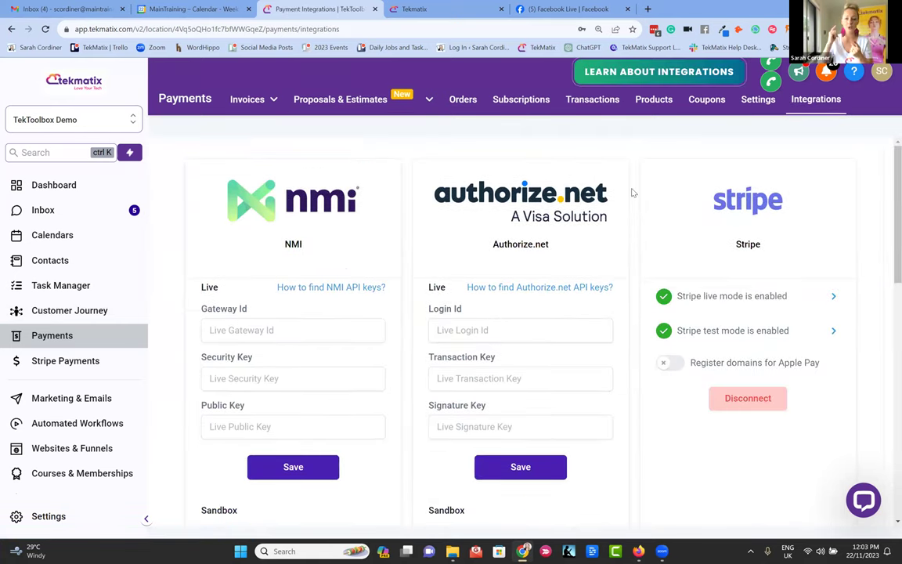
scroll(551, 182, down, 8)
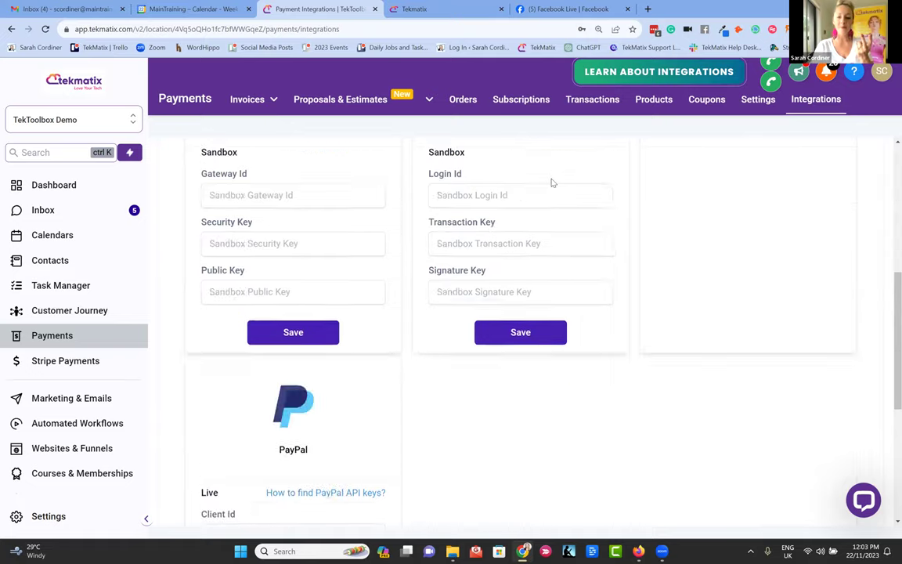
scroll(551, 183, up, 10)
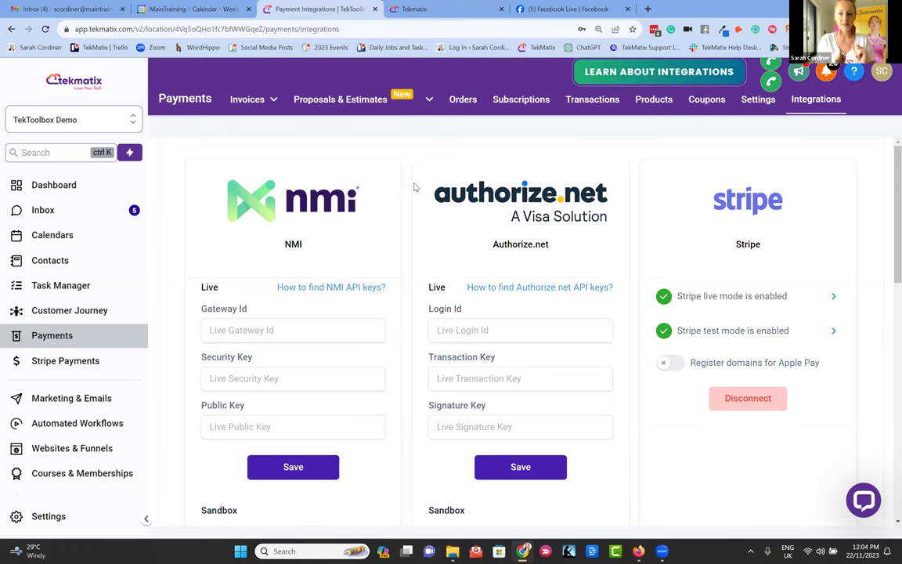
scroll(185, 208, down, 1)
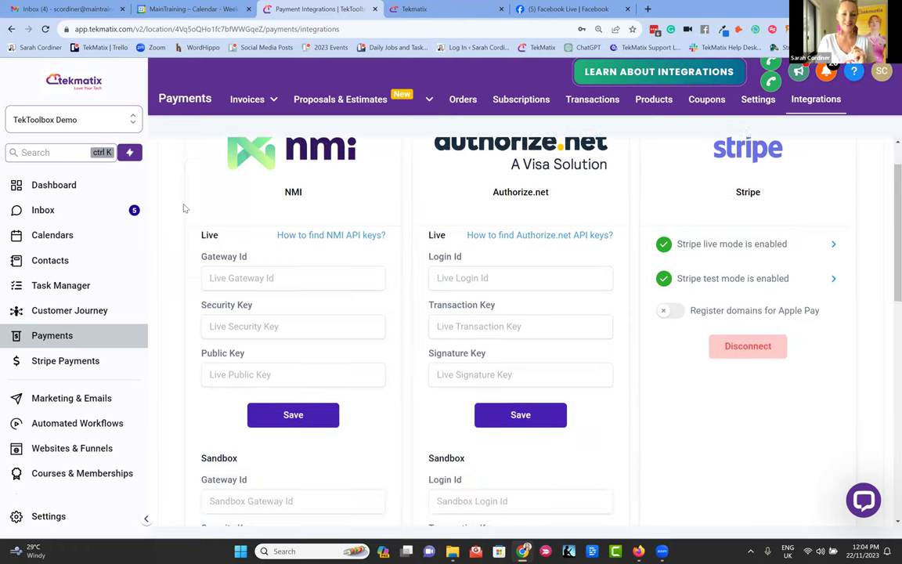
scroll(159, 250, up, 1)
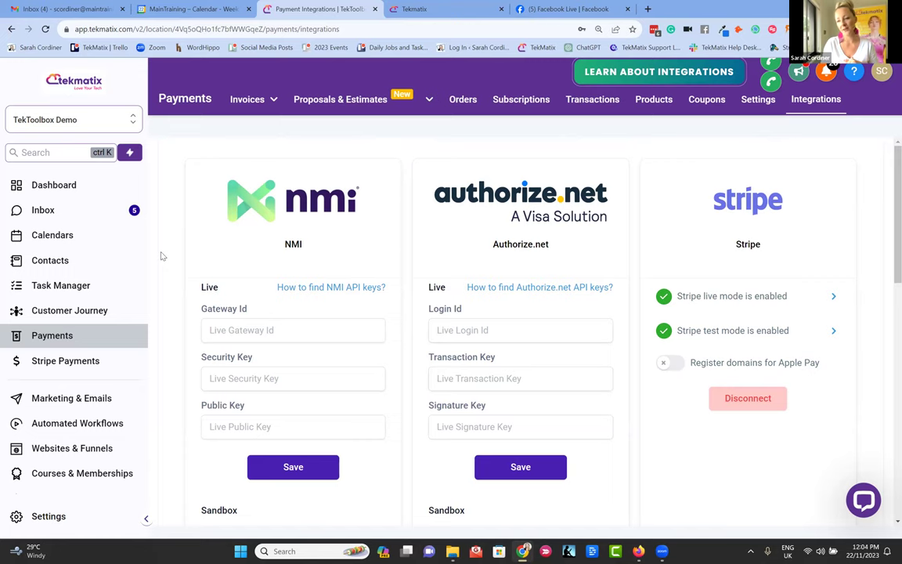
View the email campaigns in the marketing section and return to the social planner dashboard
click(67, 399)
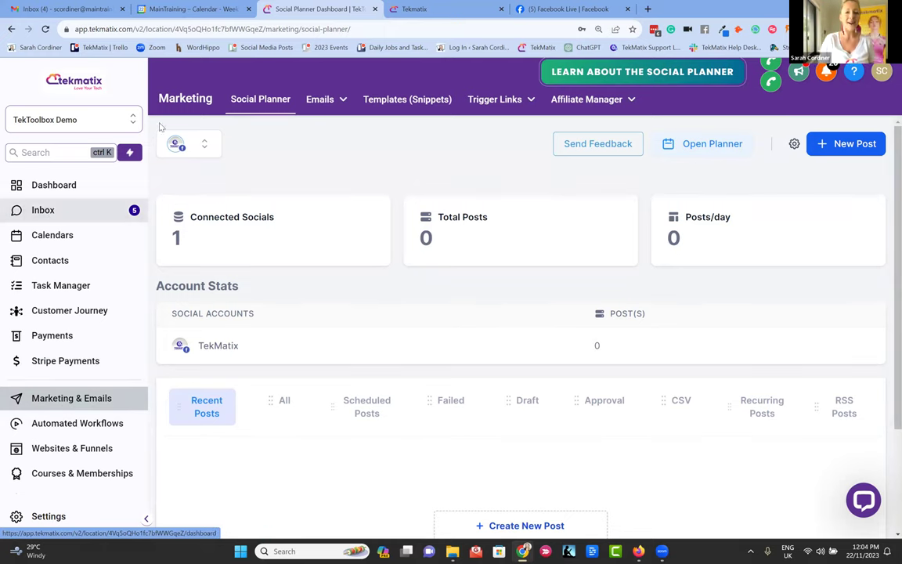
mouse_move(317, 102)
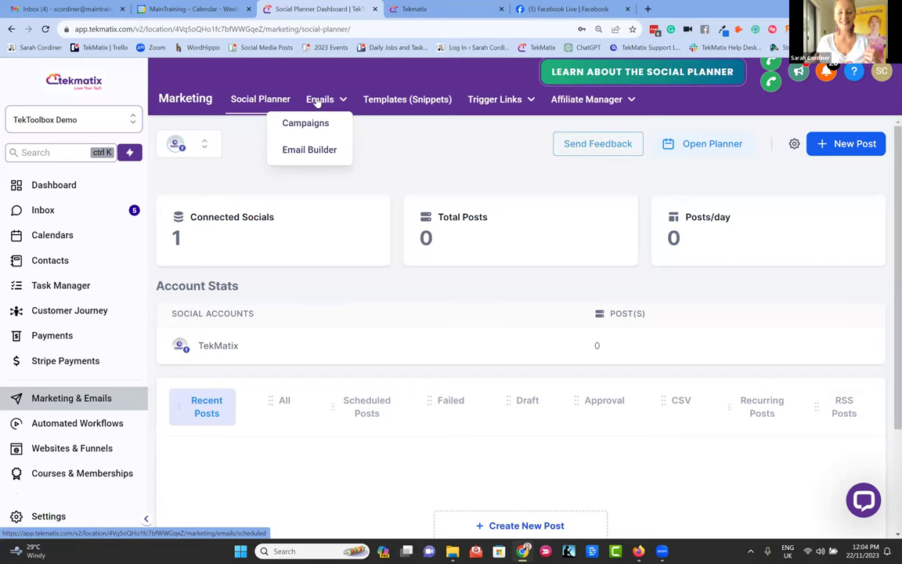
click(317, 102)
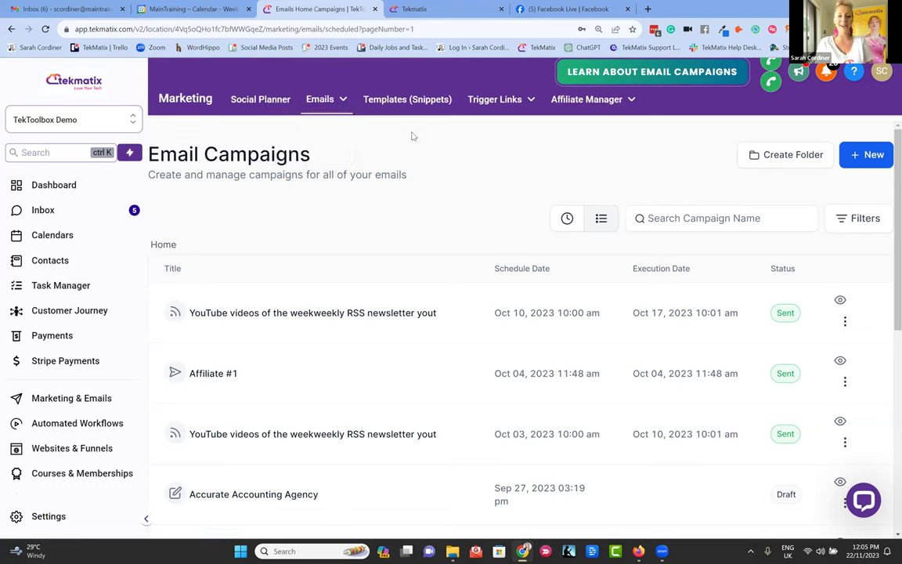
click(250, 104)
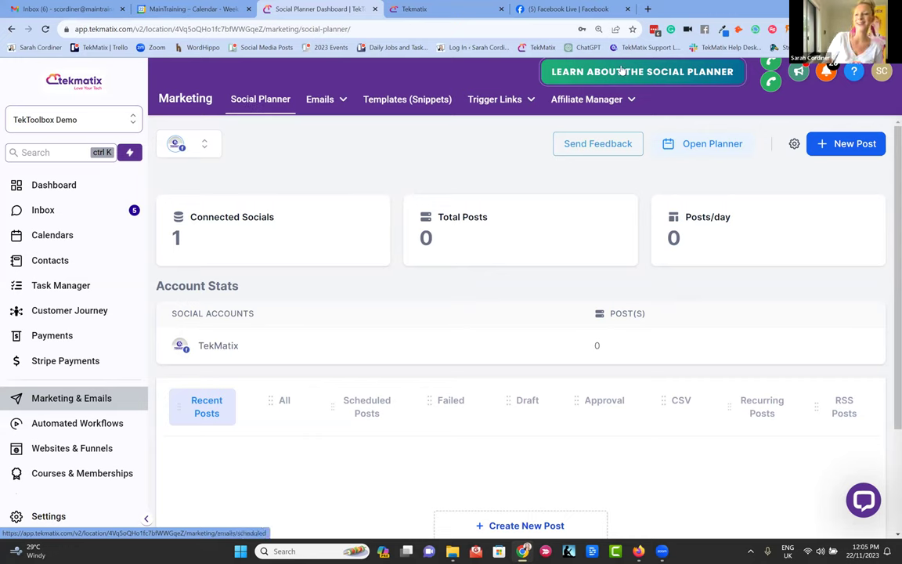
click(587, 100)
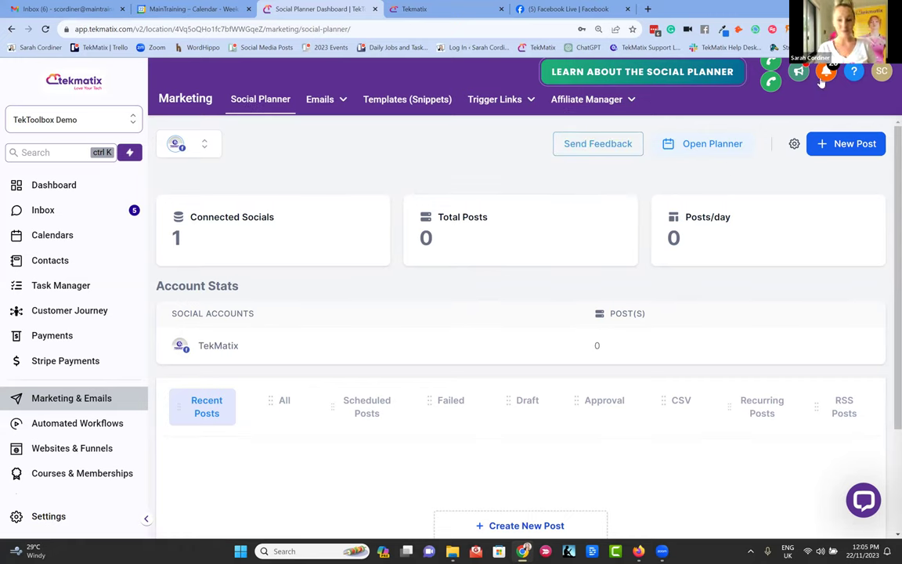
Examine which social accounts can be connected in the social planner settings, from Google My Business to TikTok, and return to the planner dashboard
click(795, 144)
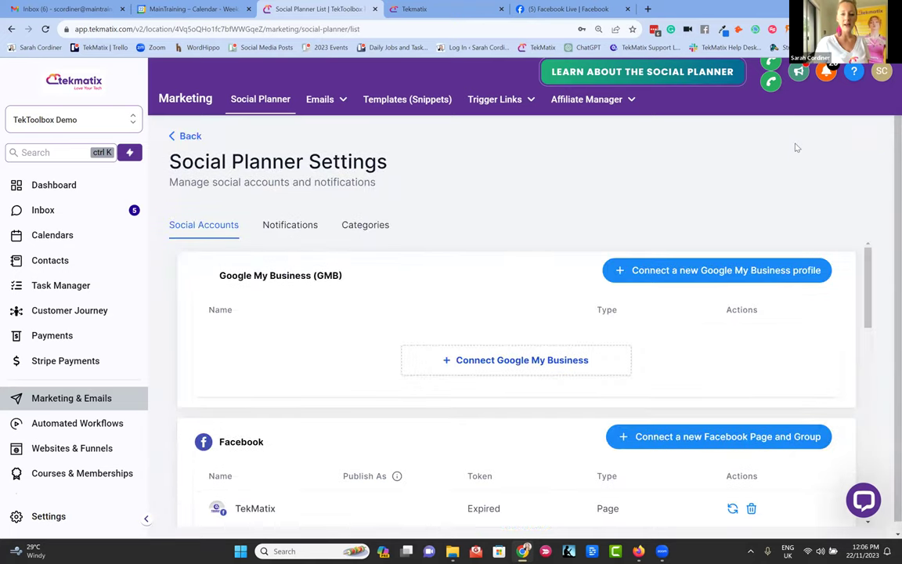
scroll(504, 200, down, 1)
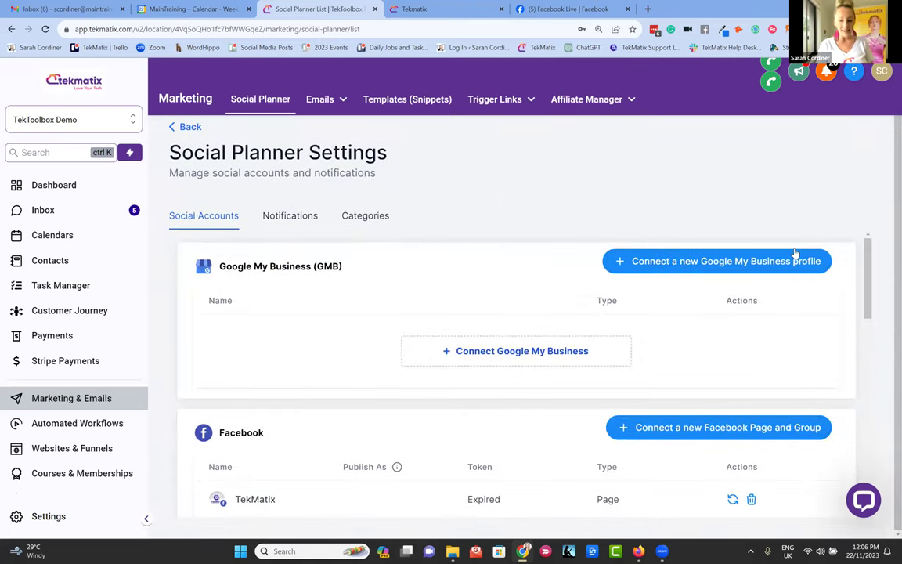
scroll(794, 253, down, 2)
scroll(794, 252, up, 2)
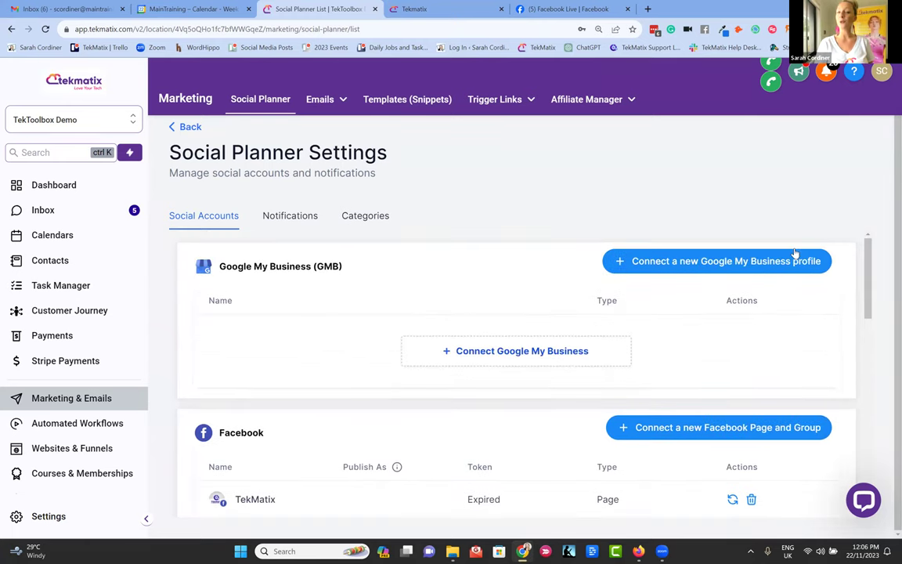
scroll(794, 253, down, 3)
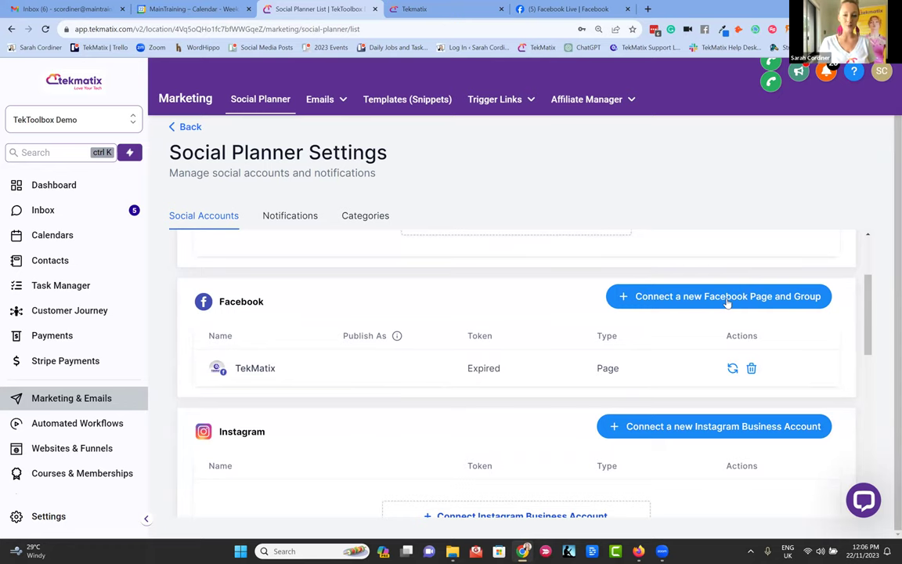
scroll(726, 301, down, 4)
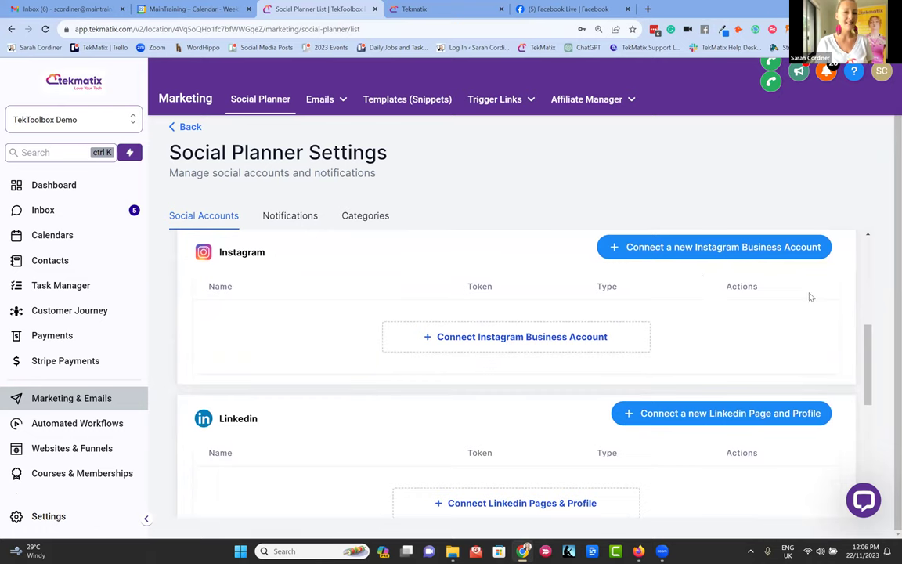
scroll(810, 296, down, 4)
scroll(811, 296, down, 5)
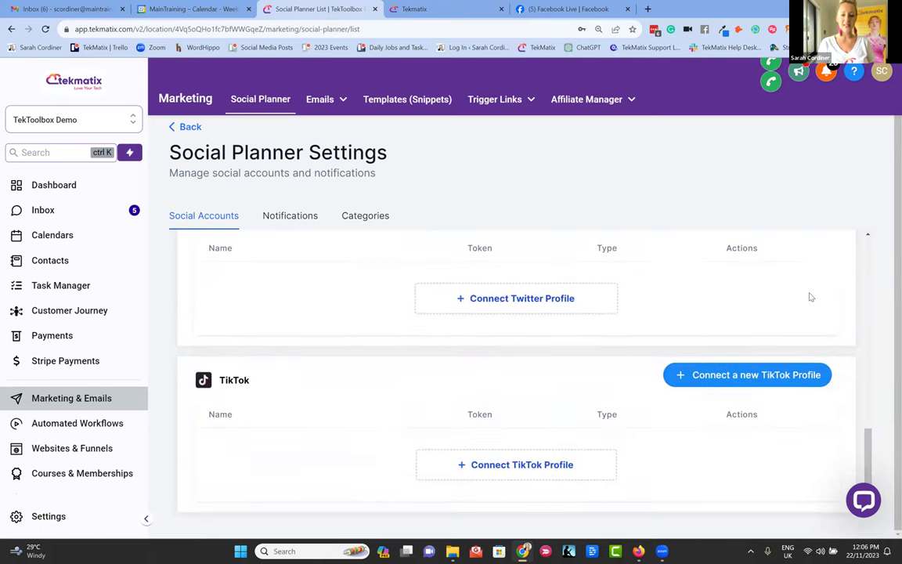
scroll(811, 296, up, 1)
scroll(811, 297, down, 1)
scroll(811, 297, up, 4)
scroll(811, 296, up, 6)
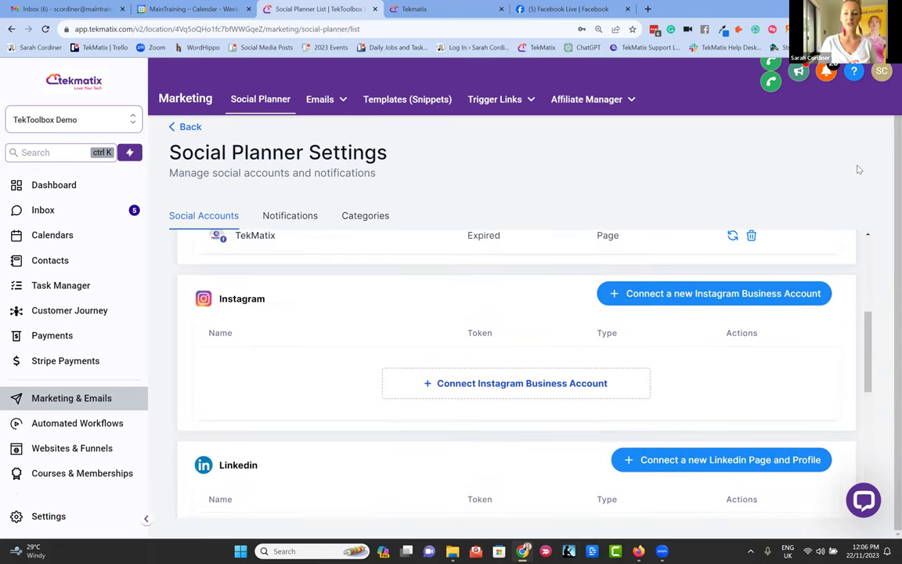
scroll(845, 266, up, 6)
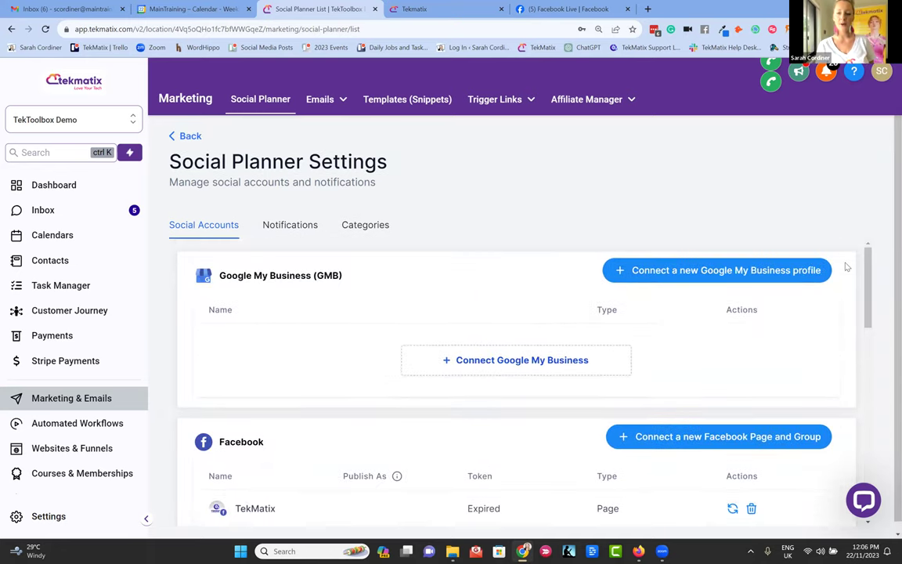
click(172, 135)
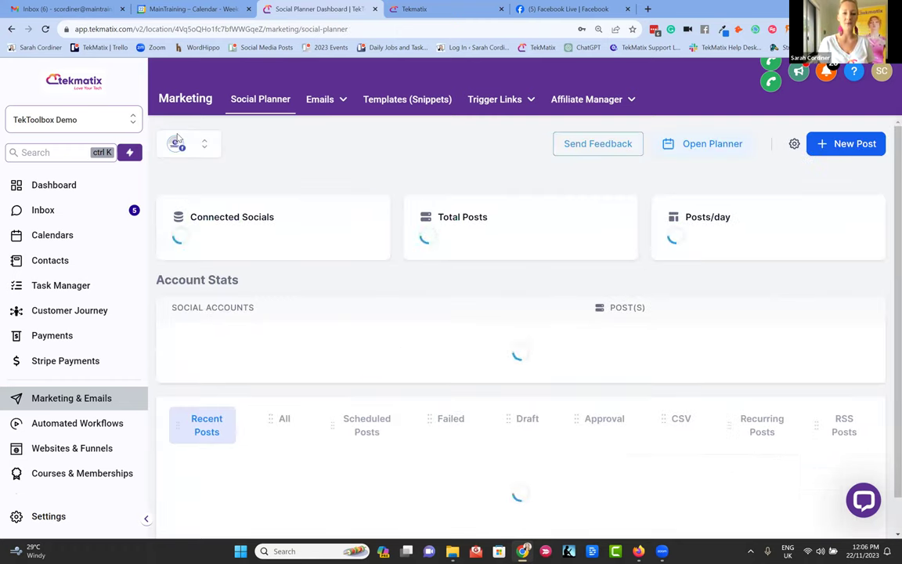
Start a new social post and try to select all accounts as its posting destination
click(825, 145)
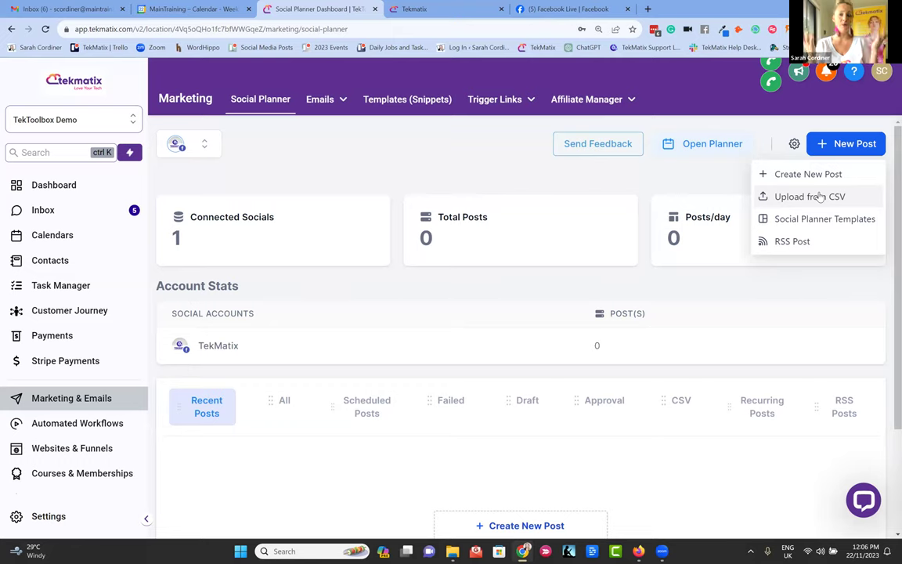
click(810, 174)
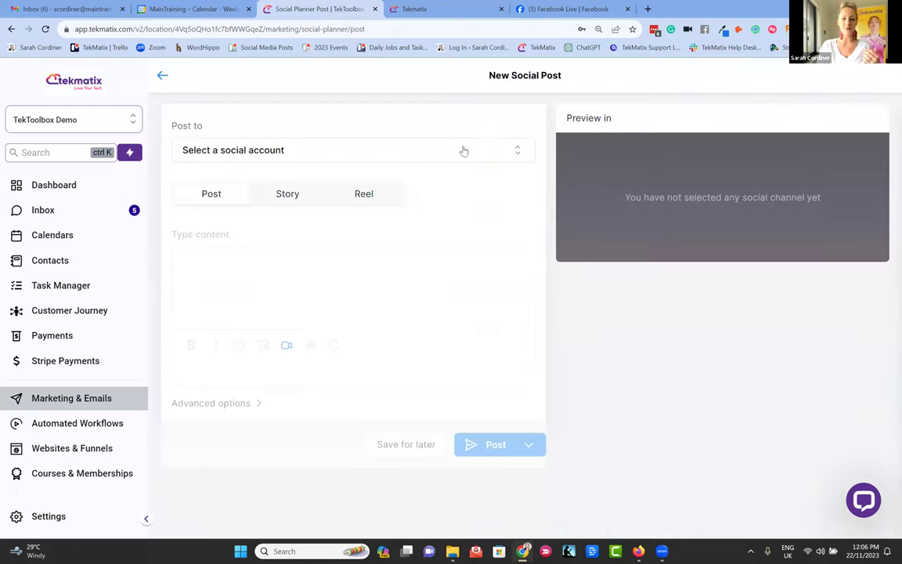
click(284, 151)
click(193, 305)
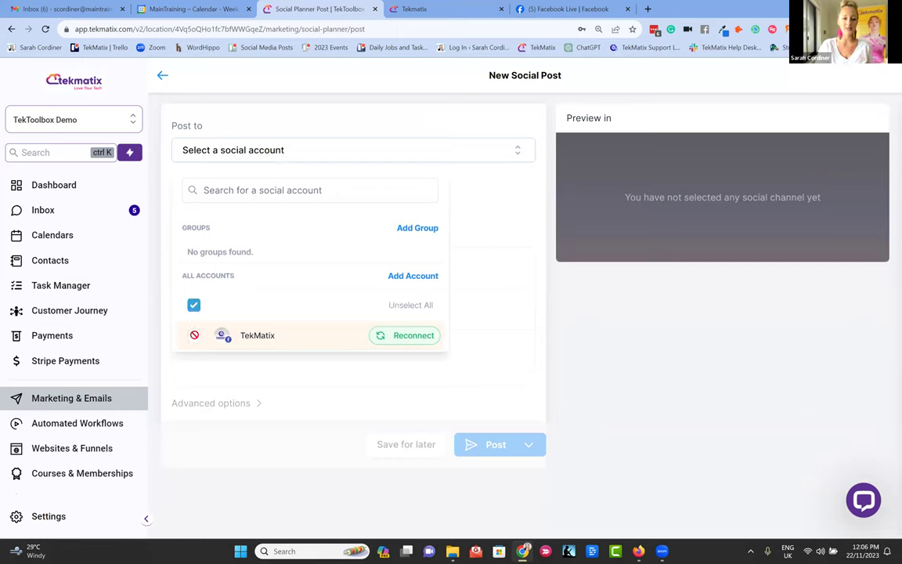
click(468, 203)
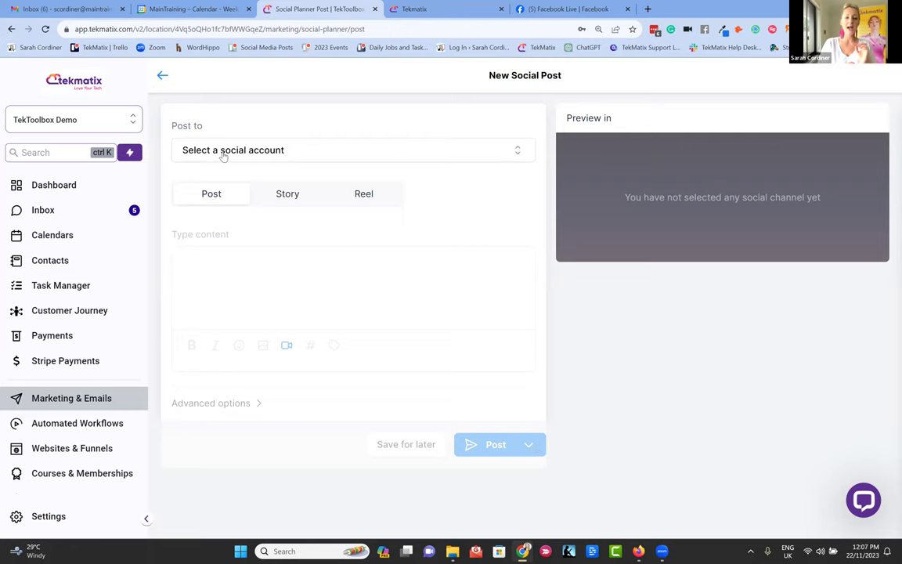
Reconnect the TekMatix Facebook page from the new post's account list, and open that list again
click(200, 144)
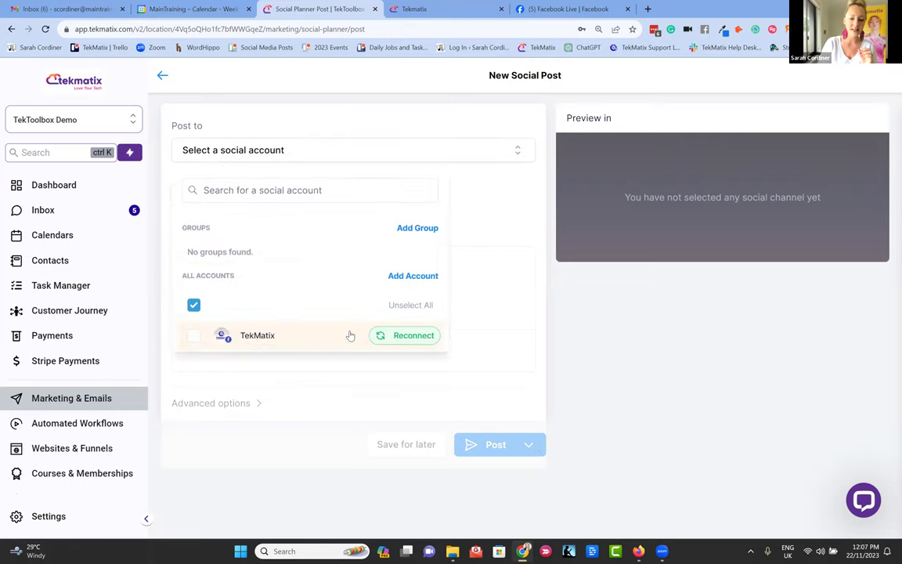
click(399, 341)
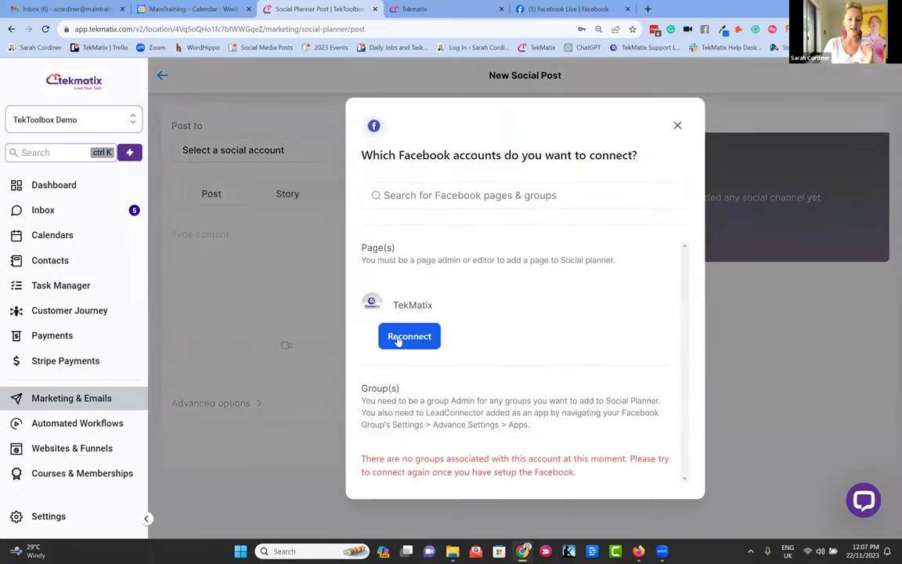
click(399, 340)
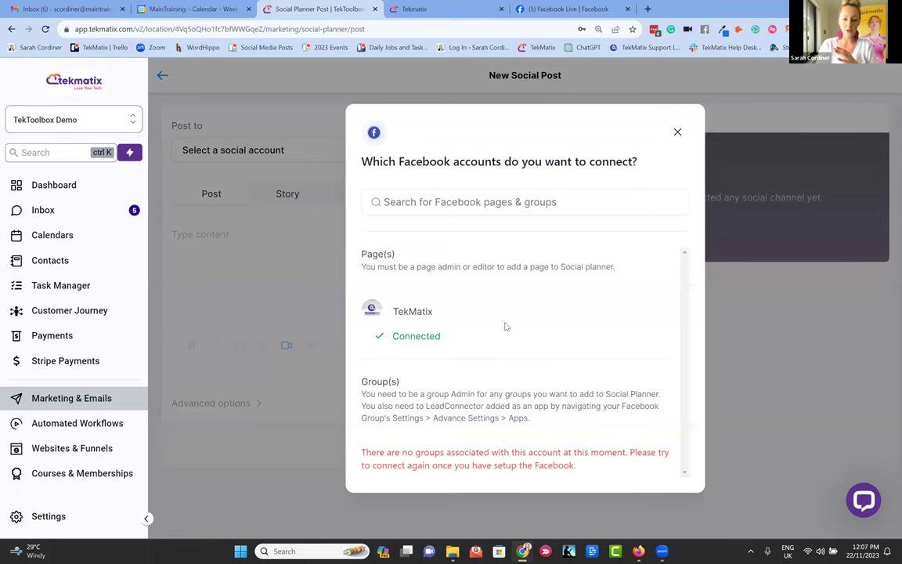
click(677, 133)
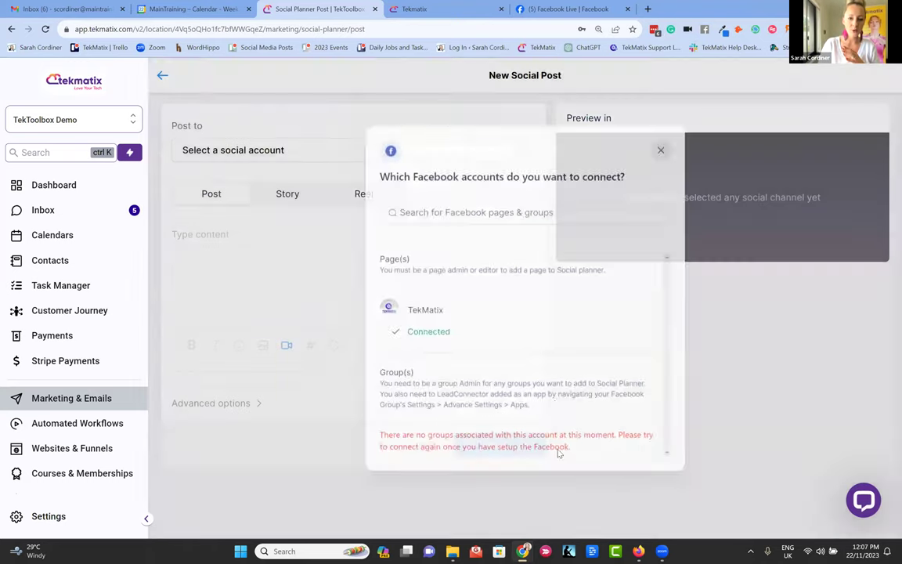
click(282, 153)
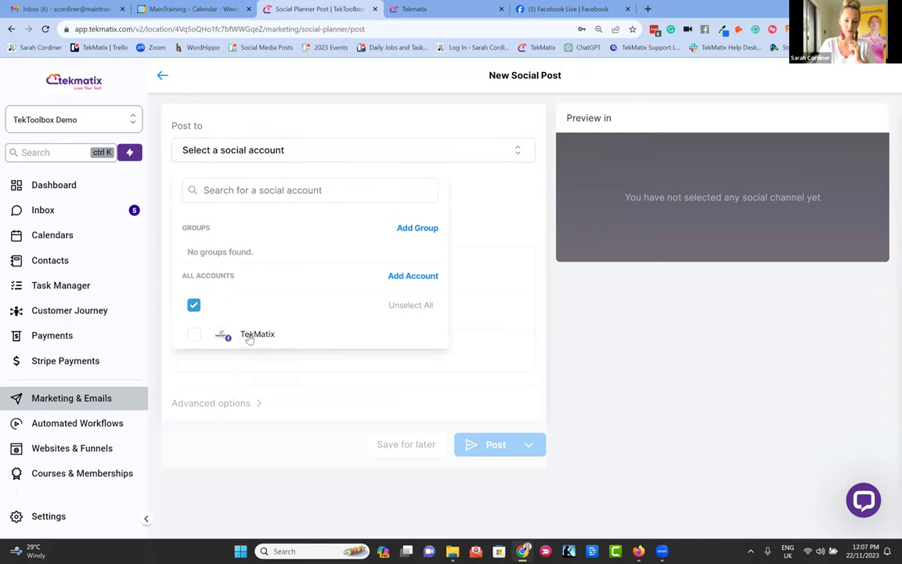
Choose the TekMatix Facebook page as the new post's destination and check the selection in the account list
click(193, 334)
click(479, 289)
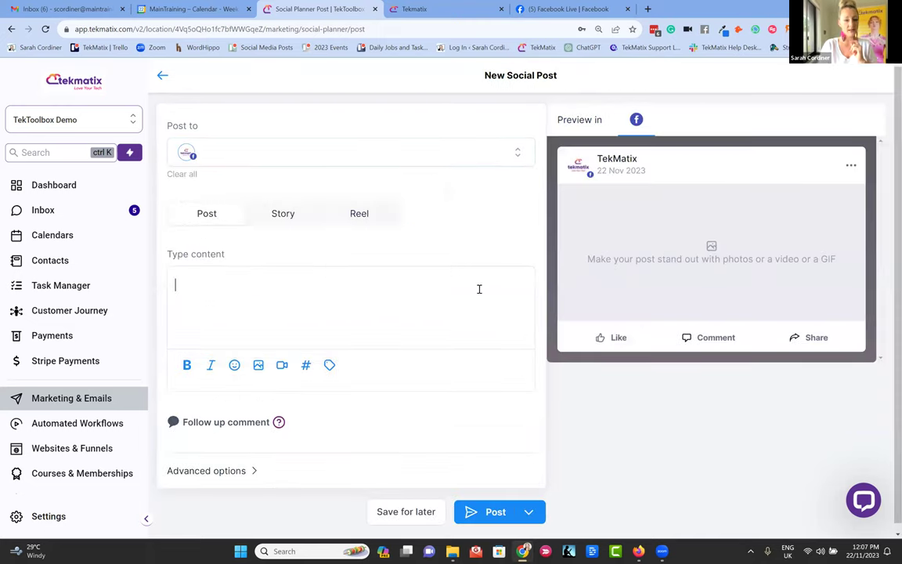
click(250, 151)
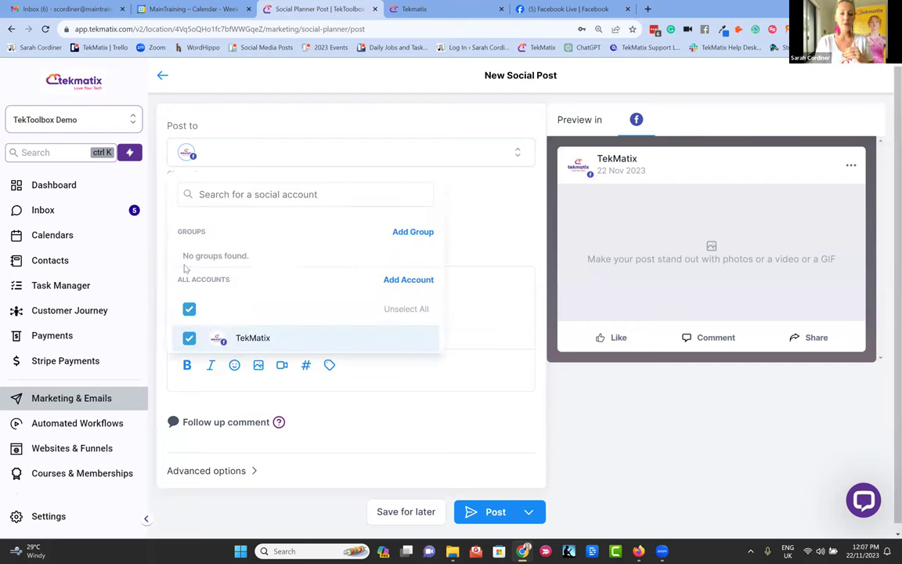
click(487, 203)
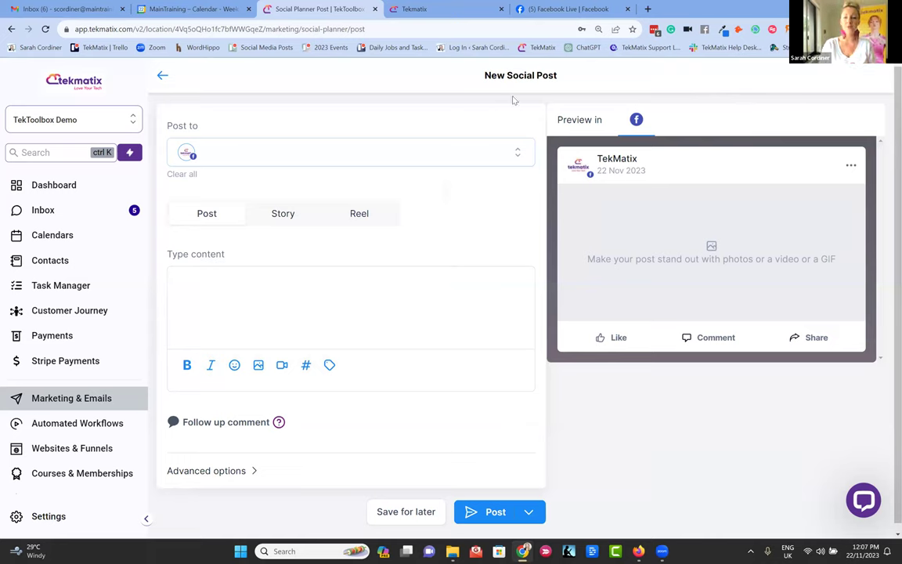
Enter "nvkjdnjmvndjnfv" as the post content and apply the saved Course Creation hashtags to it
click(192, 275)
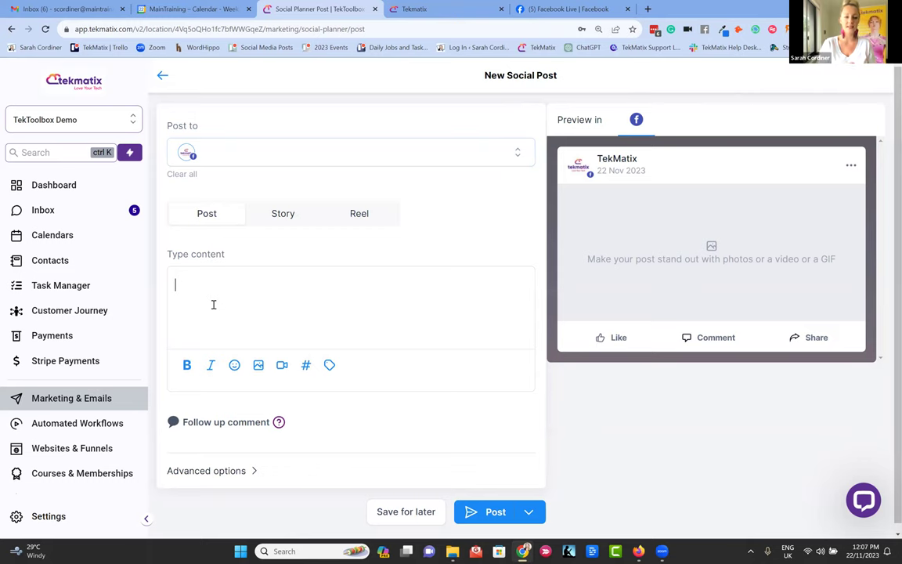
text(nvkjdnjmvndjnfv)
click(308, 366)
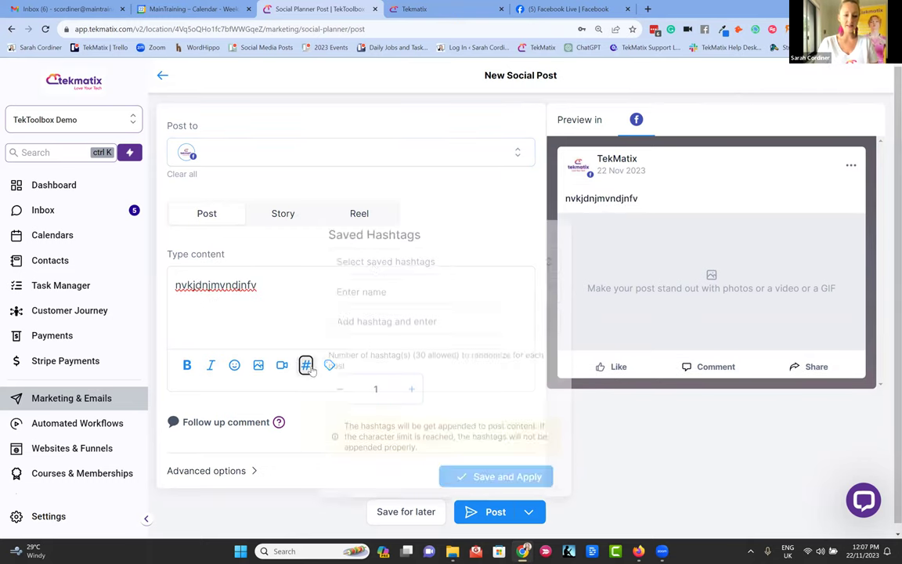
click(401, 266)
click(365, 316)
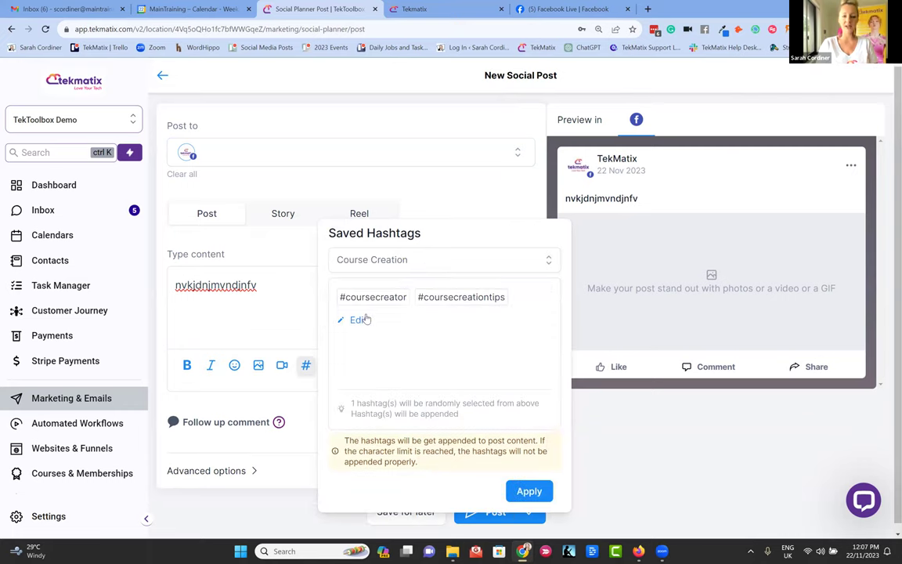
click(536, 488)
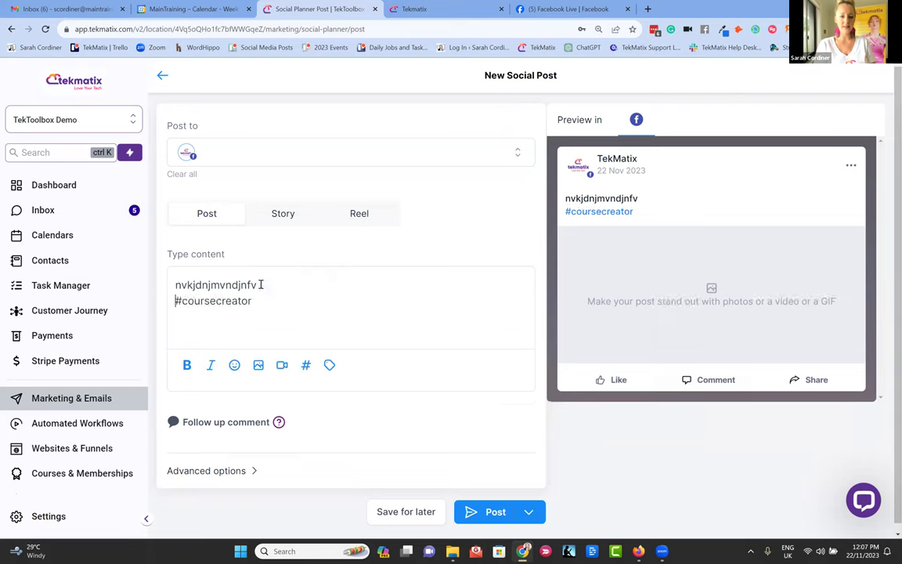
Add a follow-up comment to the post reading "link is is here:"
scroll(266, 368, down, 1)
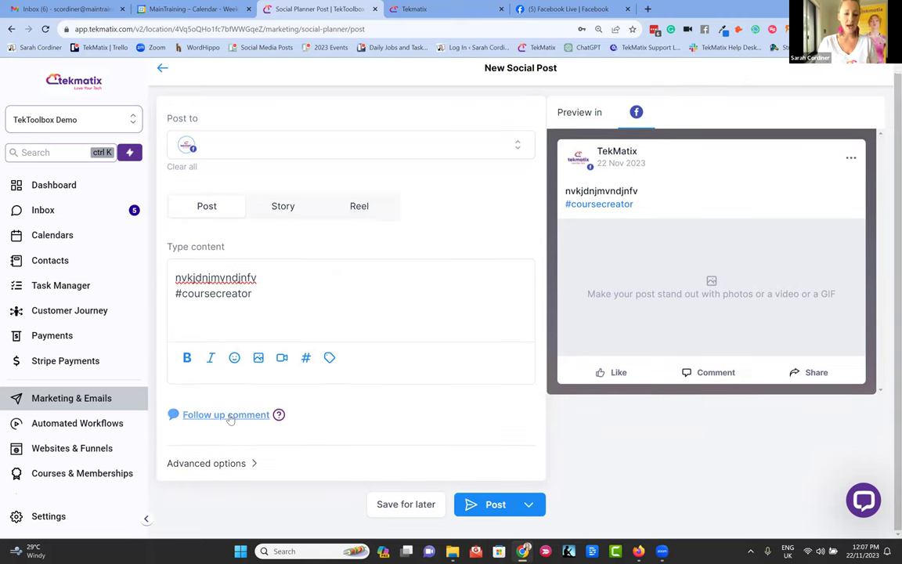
click(229, 416)
click(230, 444)
text(i)
key(BackSpace)
text(link is )
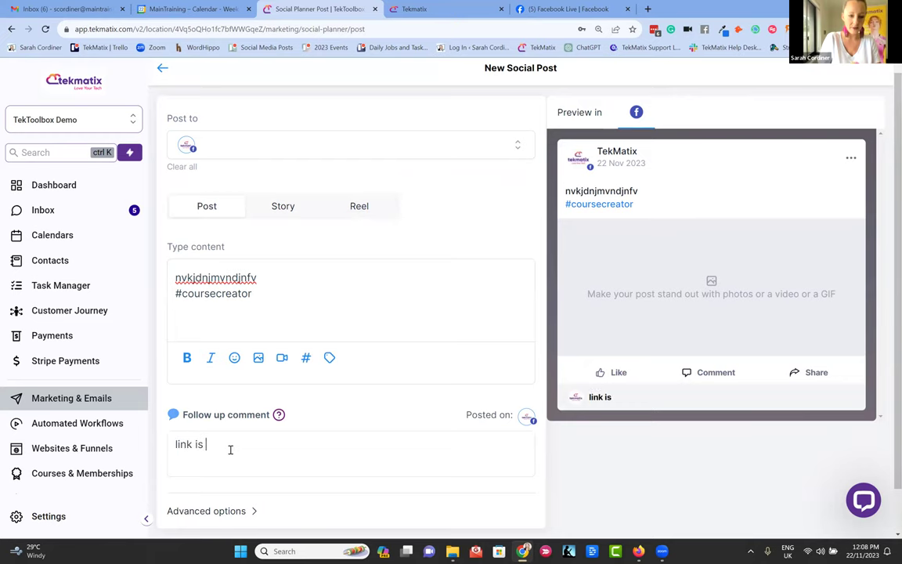
text(is here:)
scroll(229, 448, down, 2)
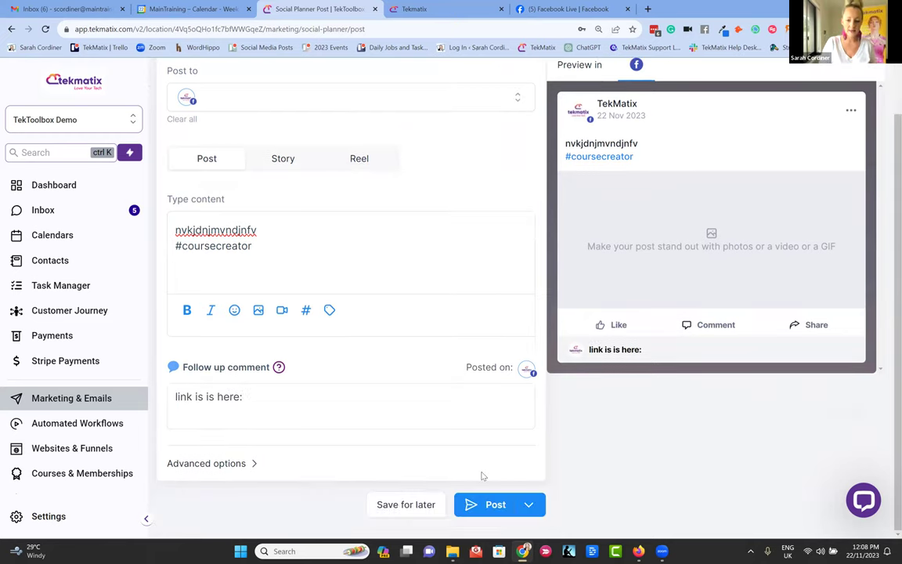
Examine the post's publishing options and its scheduling date picker without scheduling, and return to the social planner dashboard
click(517, 508)
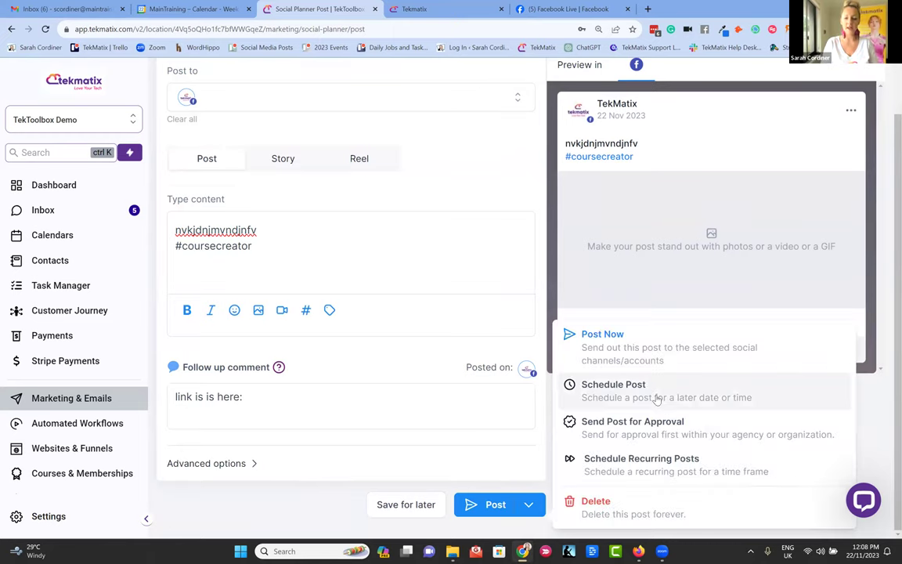
click(656, 398)
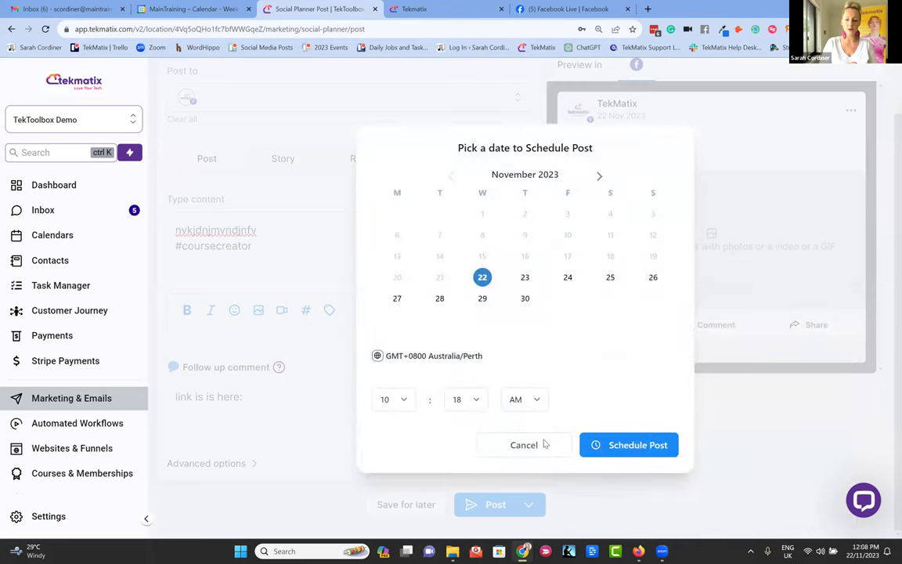
click(522, 443)
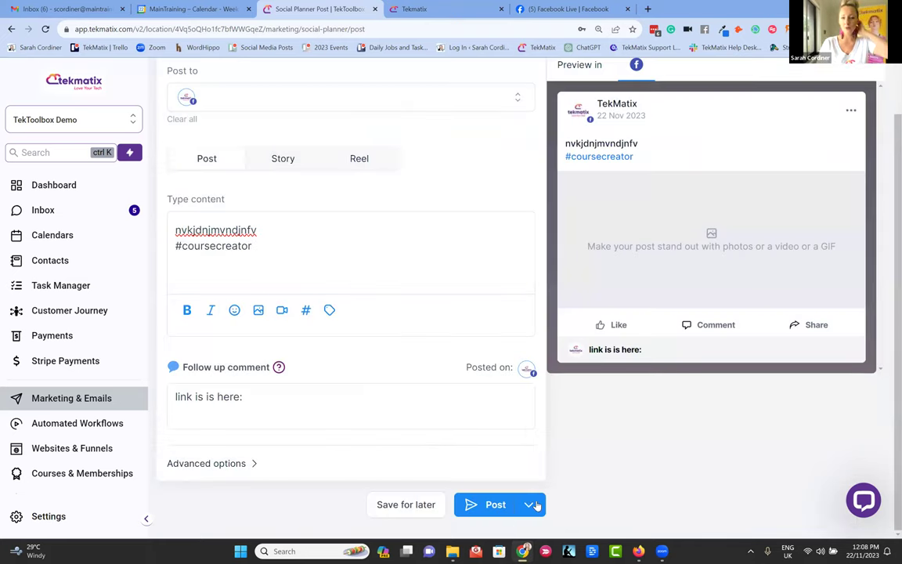
click(536, 506)
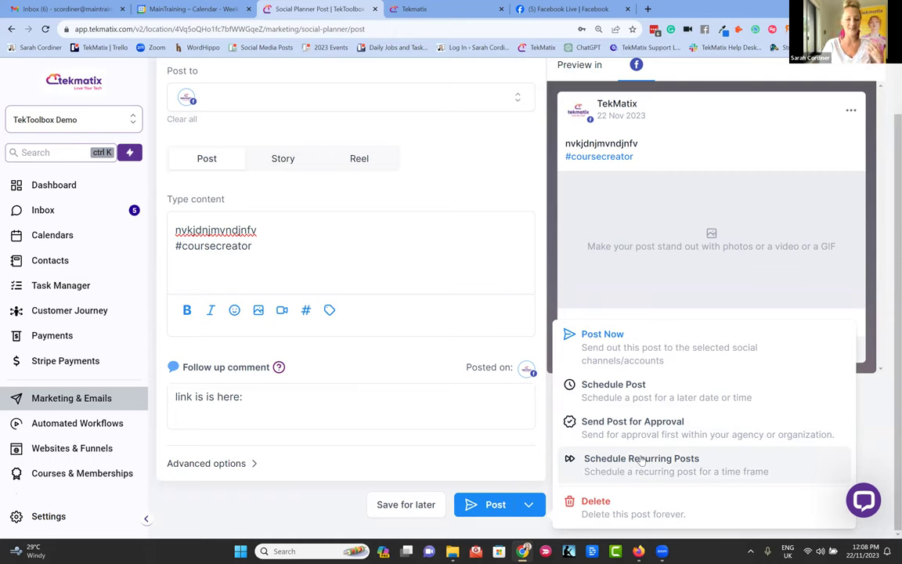
click(500, 180)
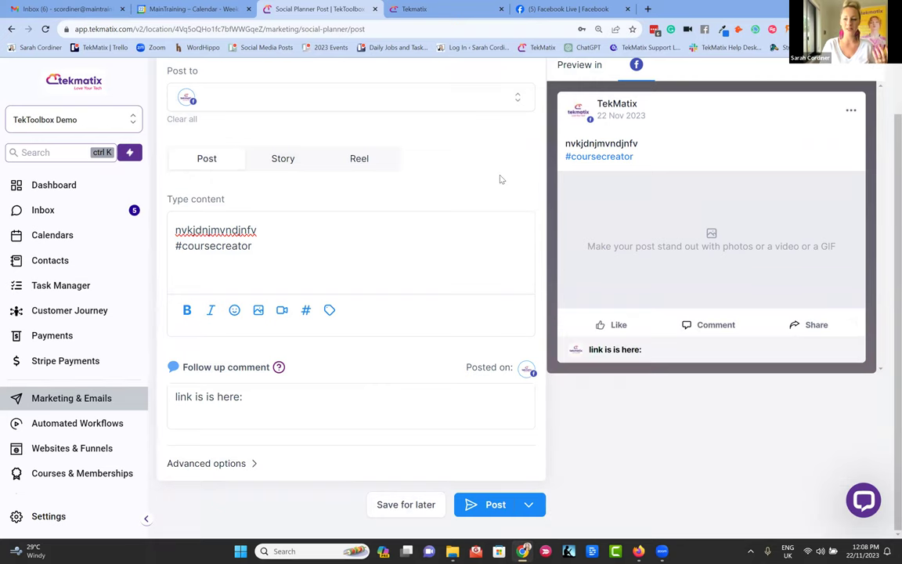
click(146, 66)
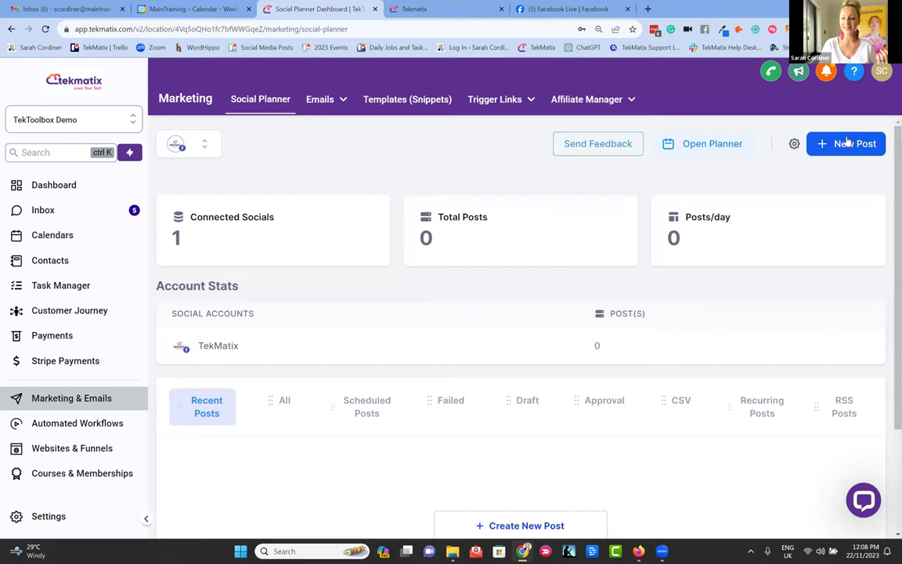
View the ways to create a social post, including CSV, templates and RSS, and look over the marketing section's trigger links and planner dashboard
click(847, 142)
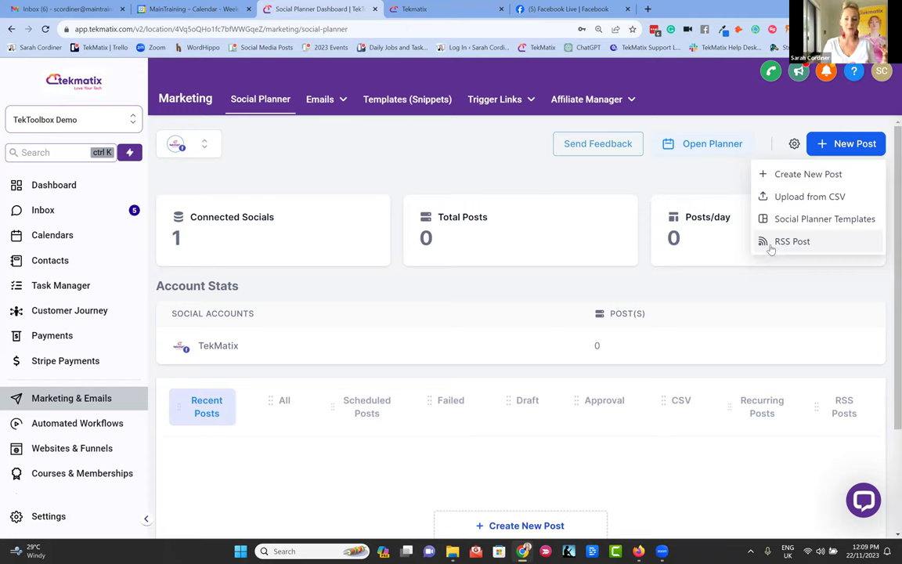
click(510, 165)
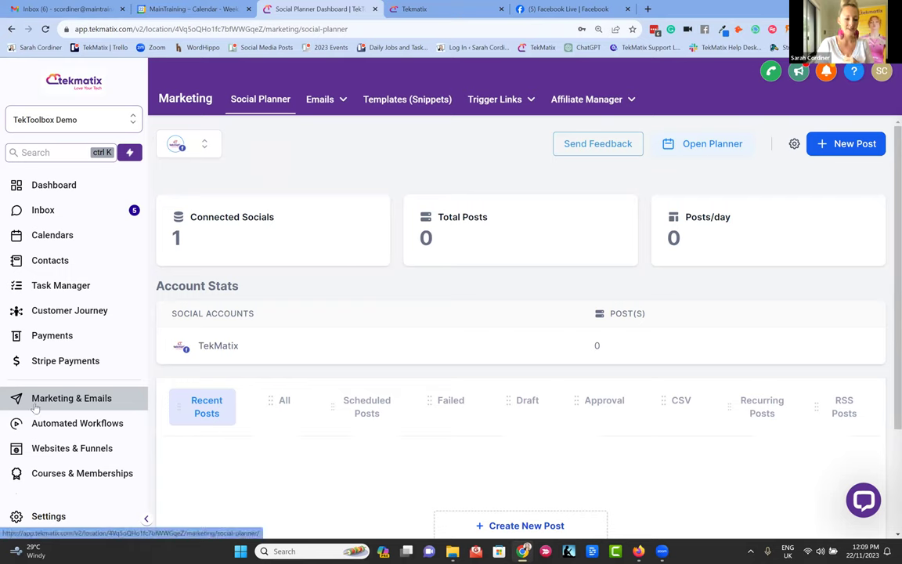
scroll(35, 407, down, 3)
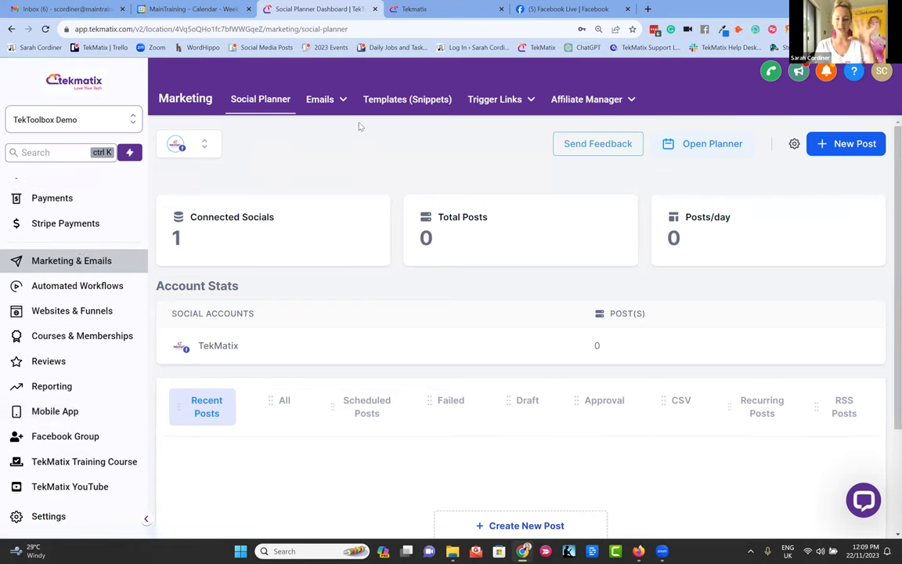
mouse_move(583, 101)
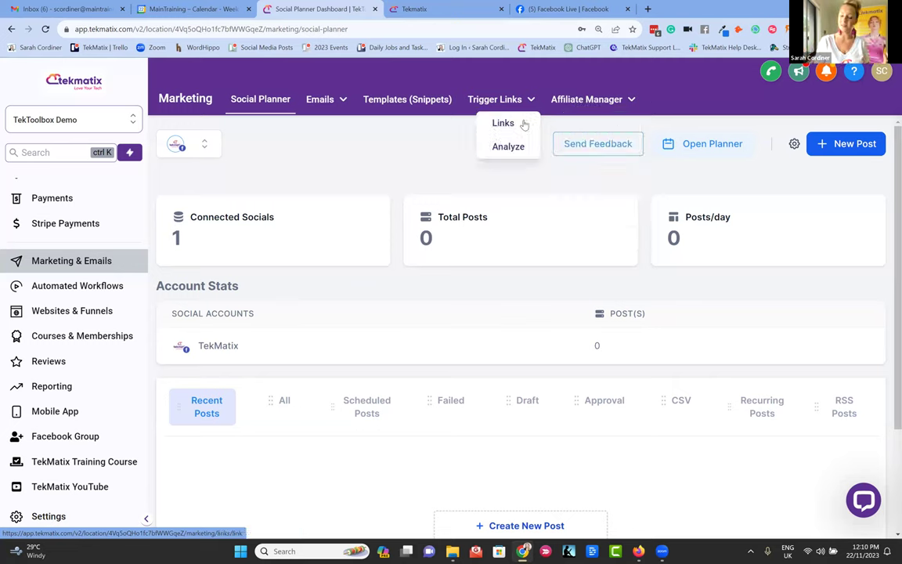
scroll(440, 161, down, 2)
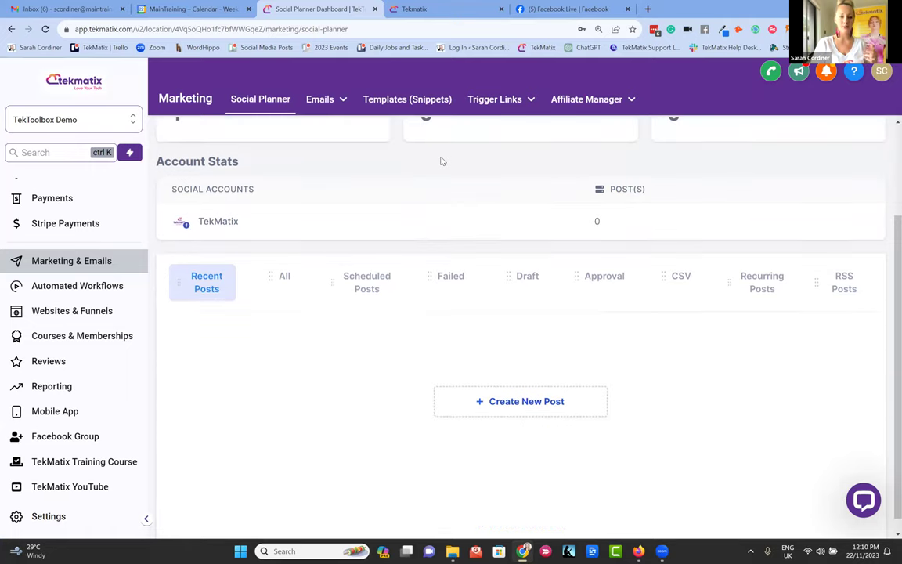
scroll(440, 161, up, 2)
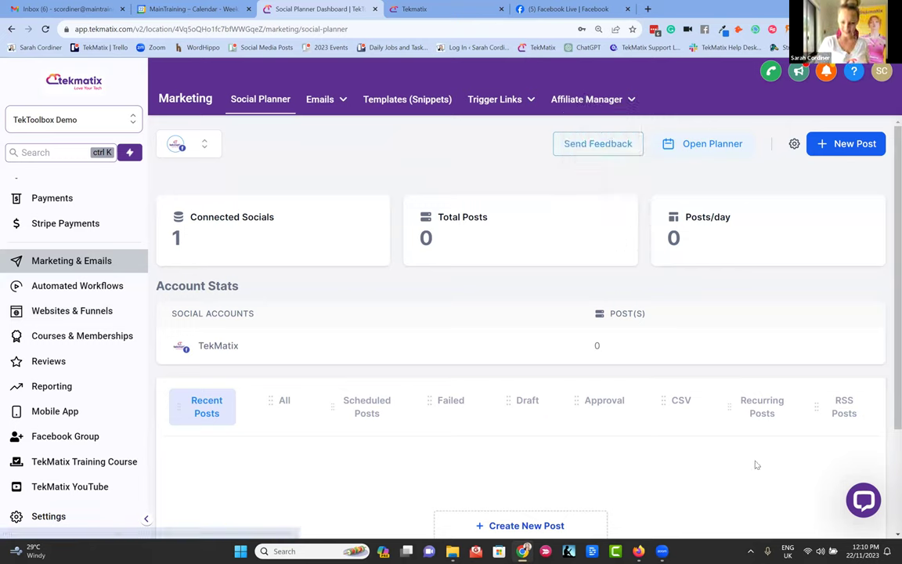
Start a new workflow in the automated workflows section and browse the recipe templates without choosing one
click(53, 290)
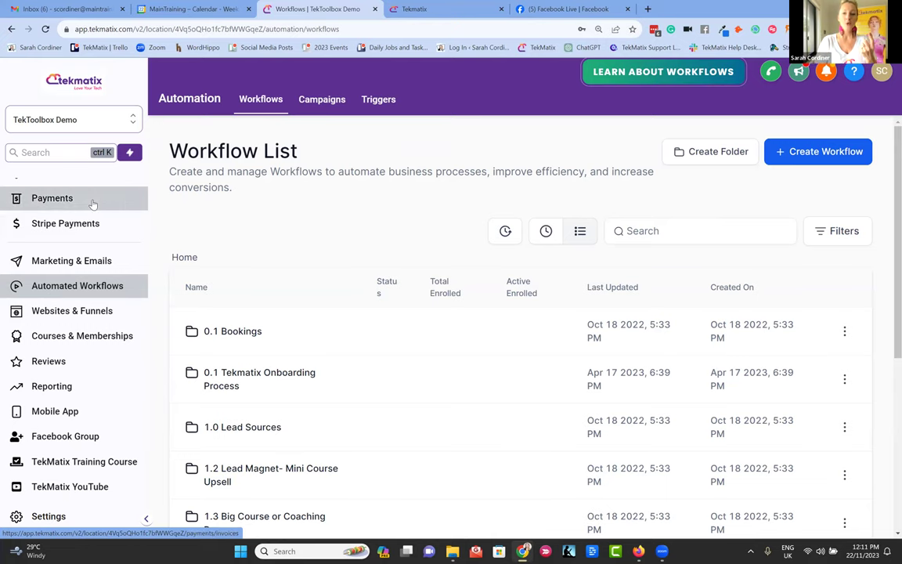
click(768, 156)
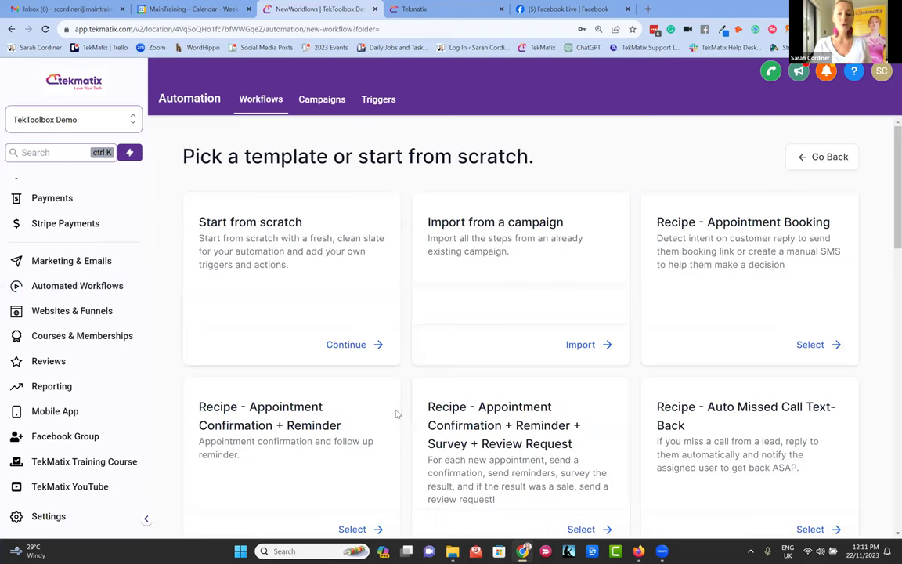
scroll(396, 413, down, 1)
scroll(396, 413, up, 1)
scroll(396, 413, down, 1)
scroll(396, 414, up, 1)
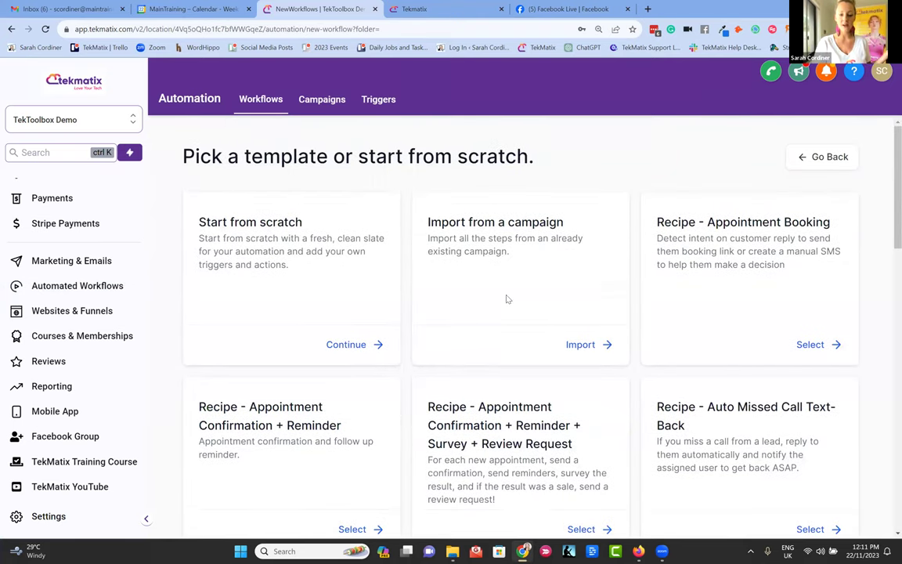
scroll(507, 298, down, 2)
scroll(508, 298, down, 2)
scroll(507, 298, up, 1)
scroll(507, 298, up, 2)
scroll(507, 298, down, 2)
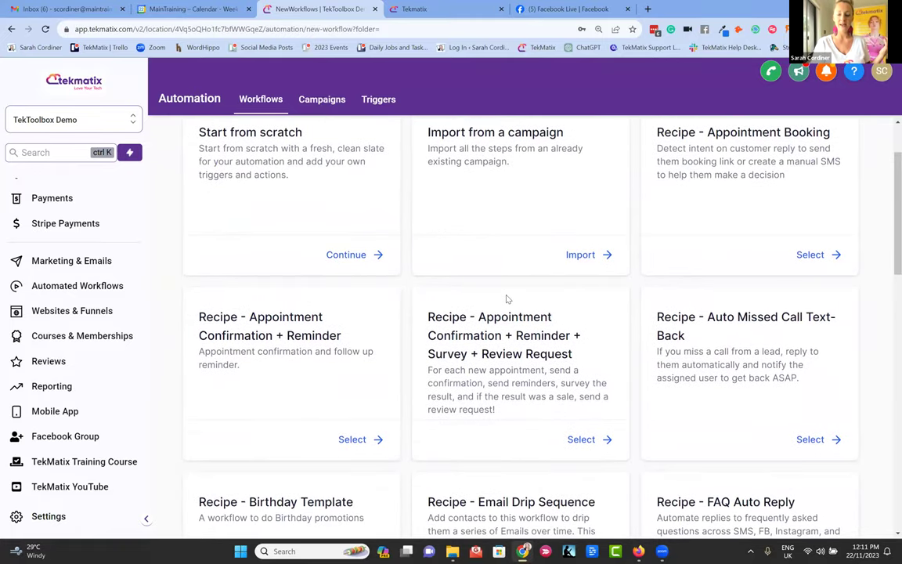
scroll(507, 299, down, 3)
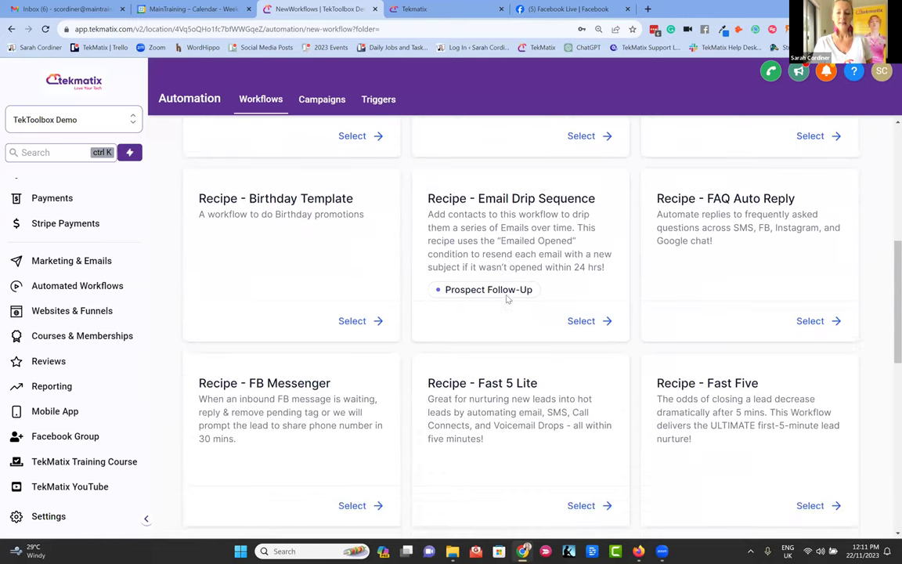
scroll(507, 298, down, 1)
scroll(507, 298, up, 2)
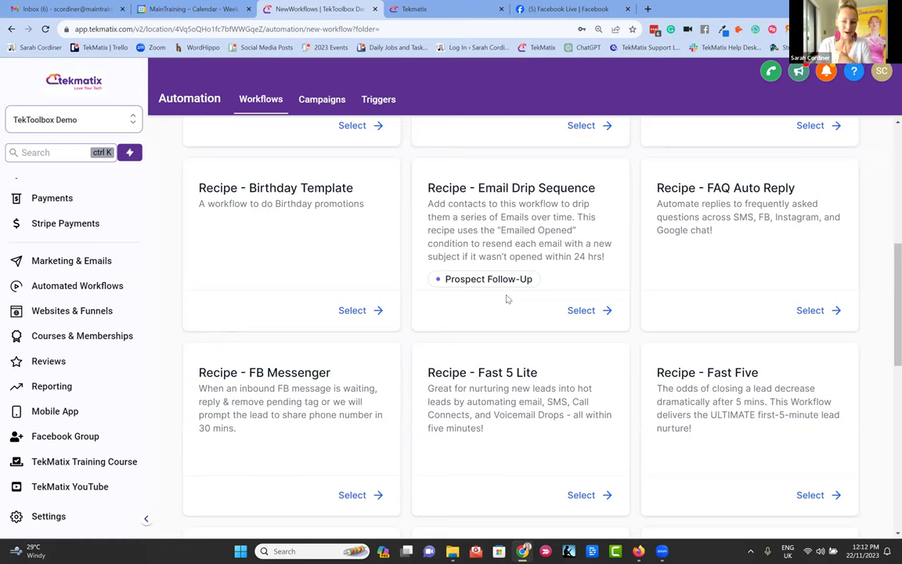
scroll(506, 299, up, 3)
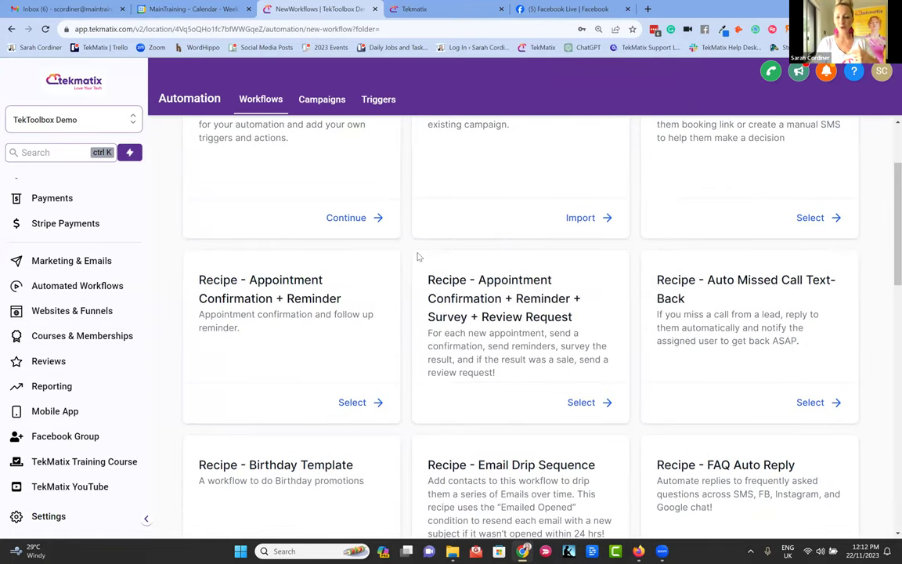
scroll(417, 256, down, 1)
scroll(417, 256, down, 1)
scroll(417, 256, down, 1)
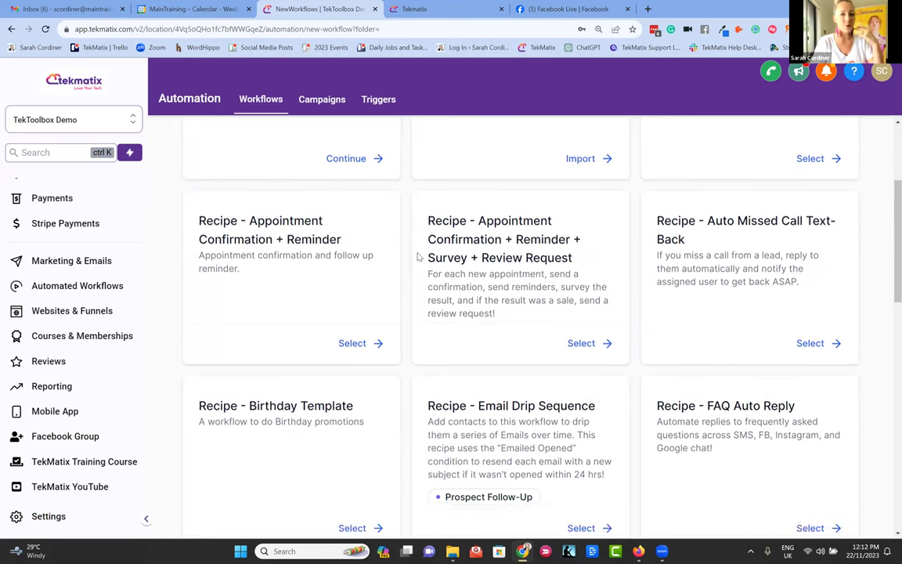
scroll(418, 256, down, 3)
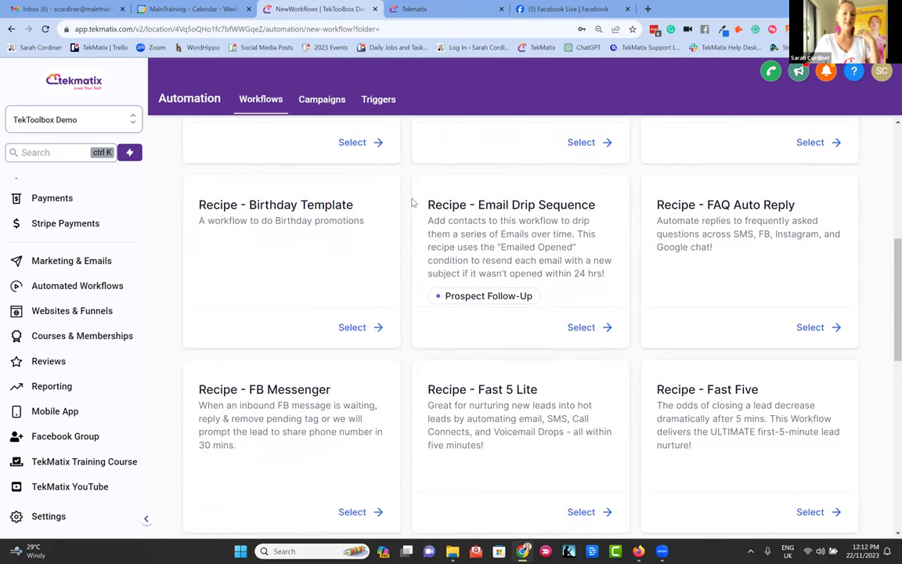
scroll(412, 204, down, 2)
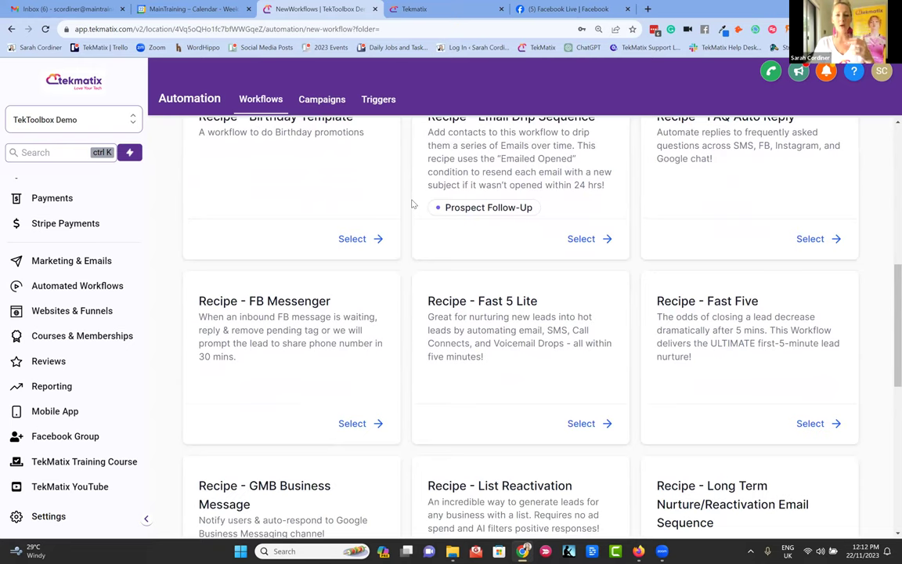
scroll(413, 204, down, 4)
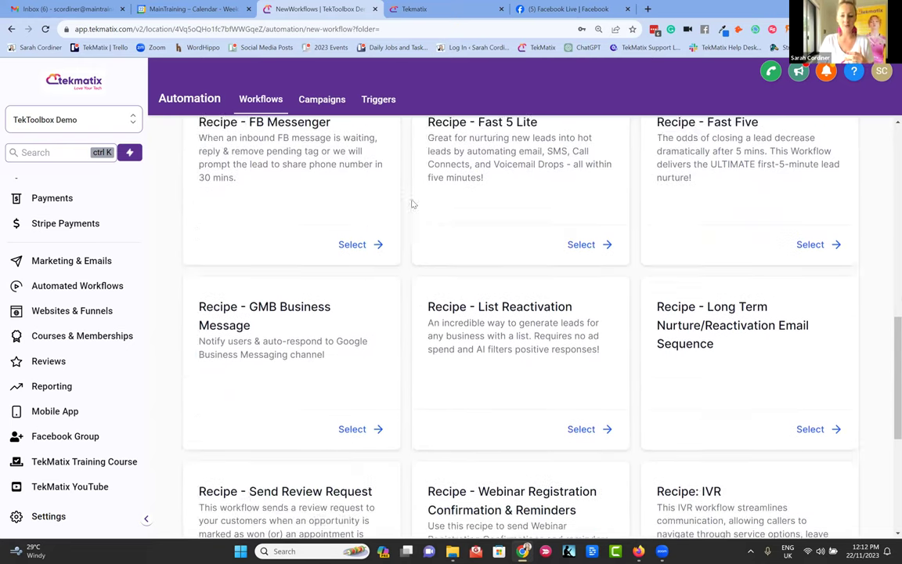
scroll(412, 203, up, 10)
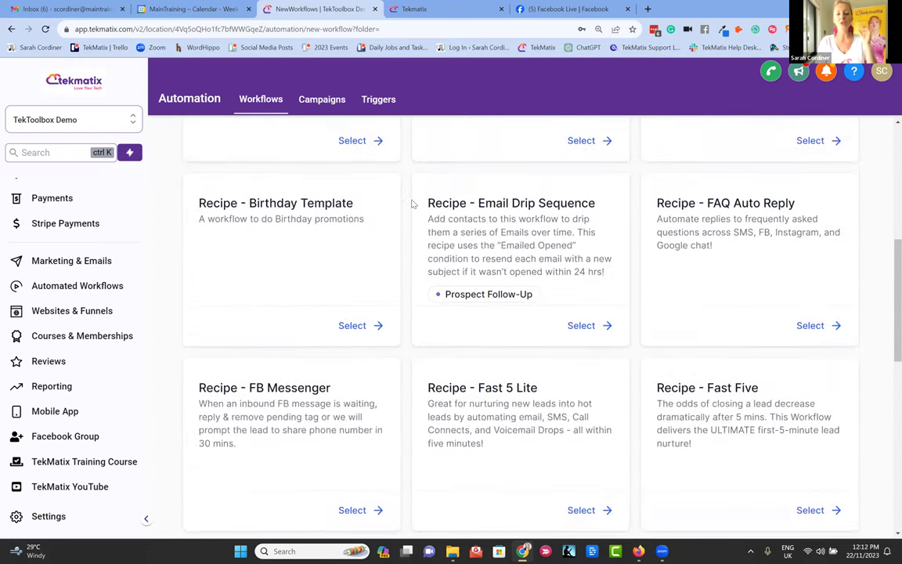
scroll(413, 204, up, 2)
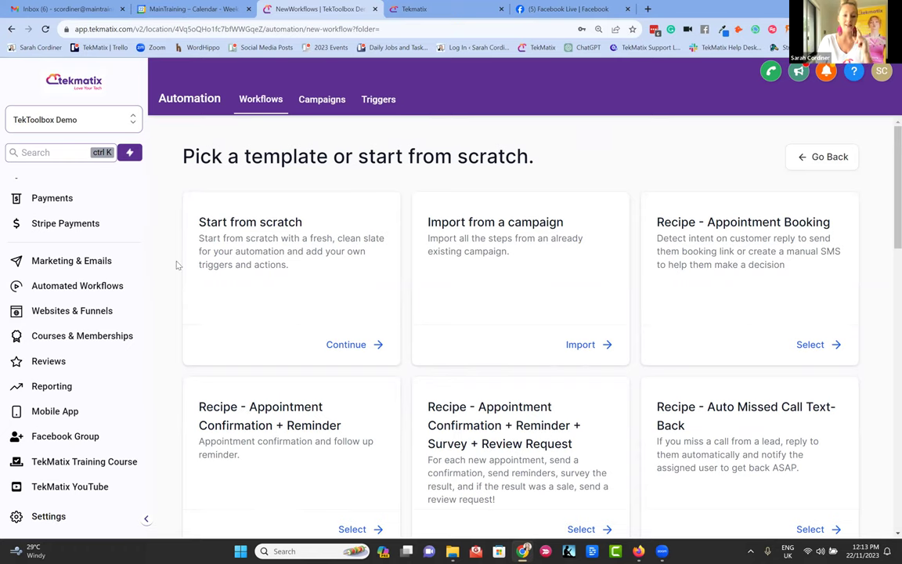
Open the Conversation AI page in the account settings and dismiss the bot setup guide
click(66, 518)
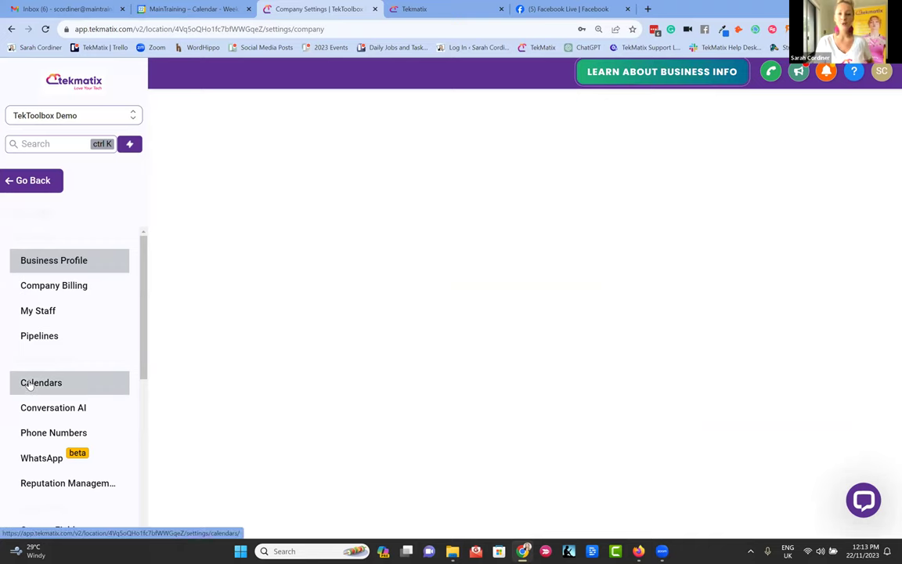
scroll(30, 383, down, 3)
scroll(30, 384, down, 4)
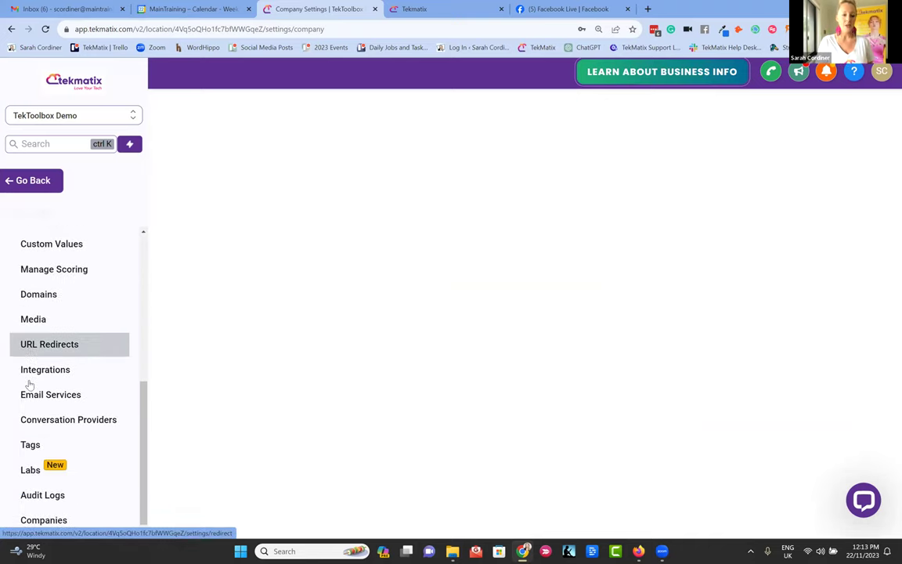
scroll(67, 312, up, 4)
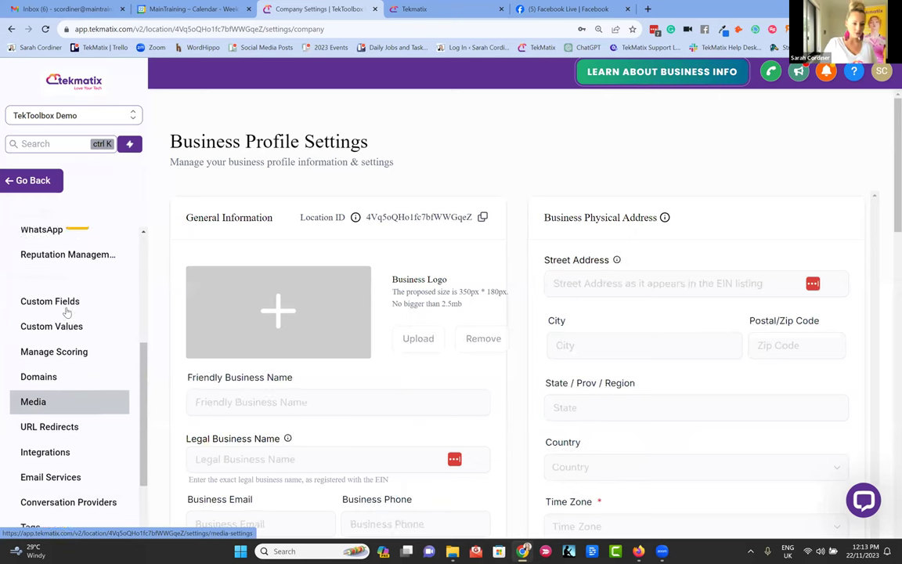
scroll(67, 312, up, 1)
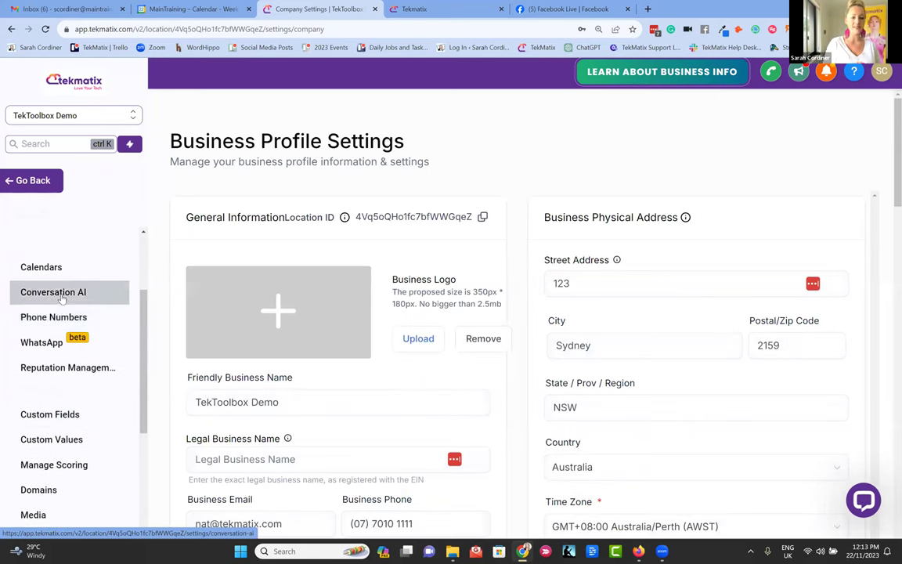
mouse_move(62, 299)
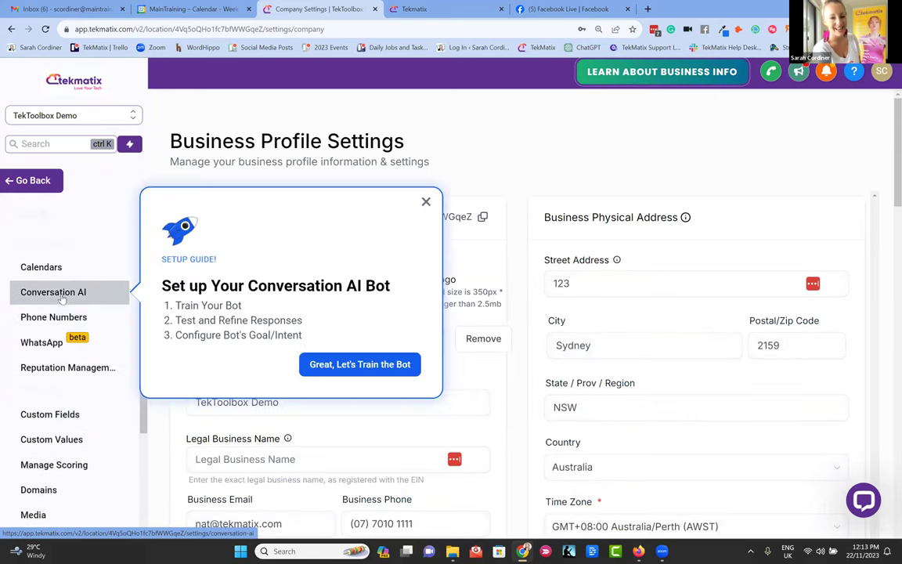
click(62, 299)
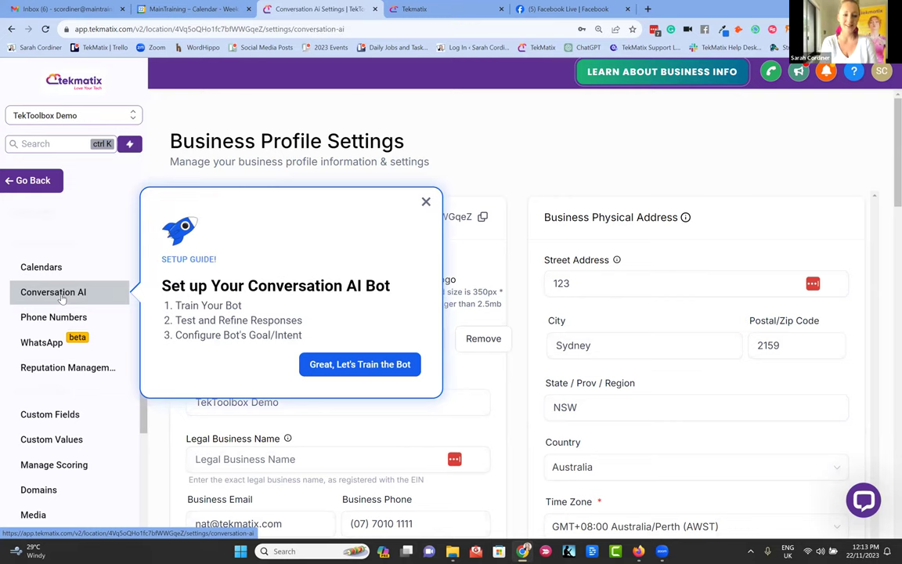
click(426, 202)
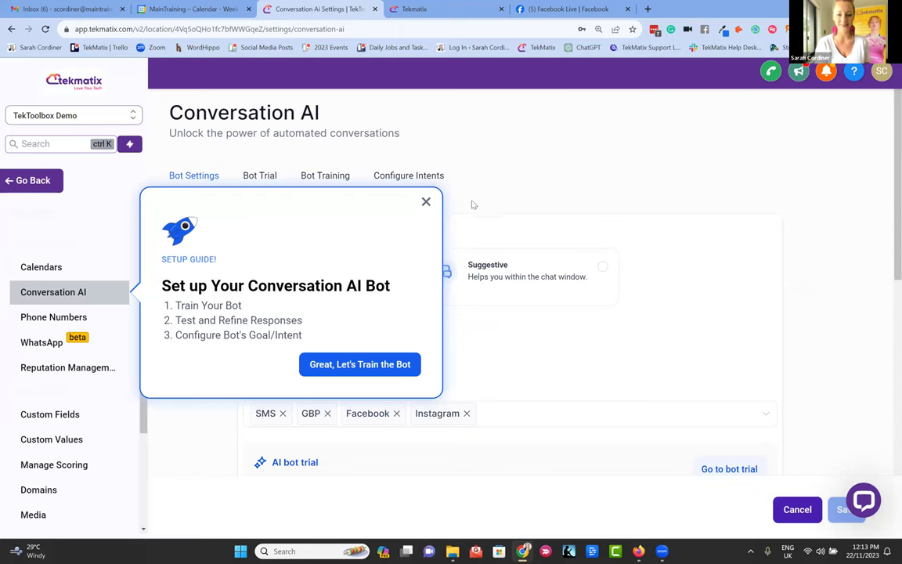
click(426, 202)
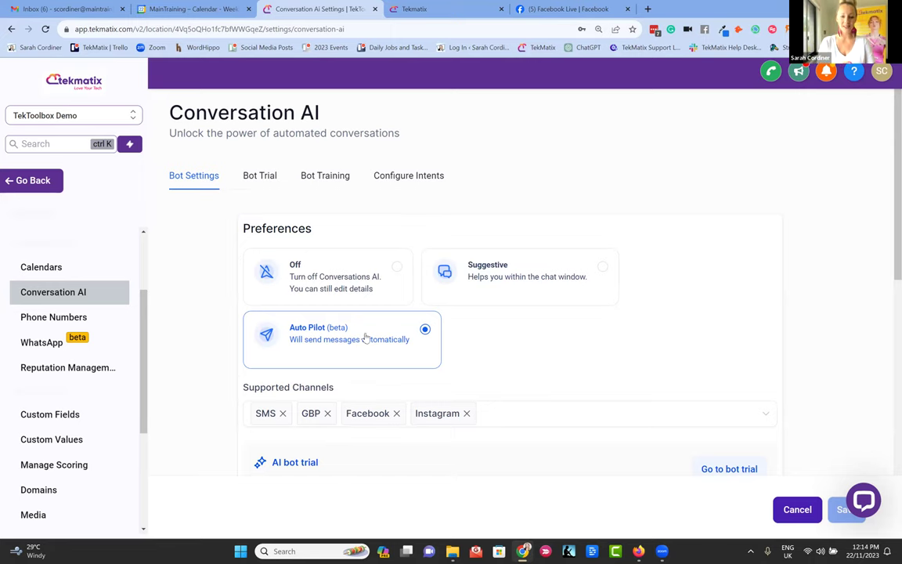
Add Chat Widget (SMS chat) and Live Chat to the bot's supported channels in the Auto Pilot preferences
scroll(493, 350, down, 2)
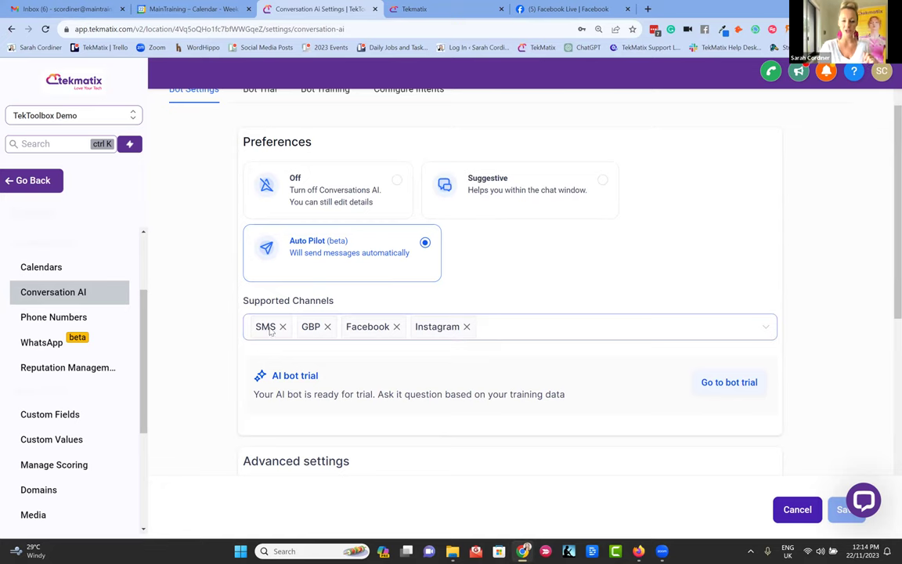
click(501, 327)
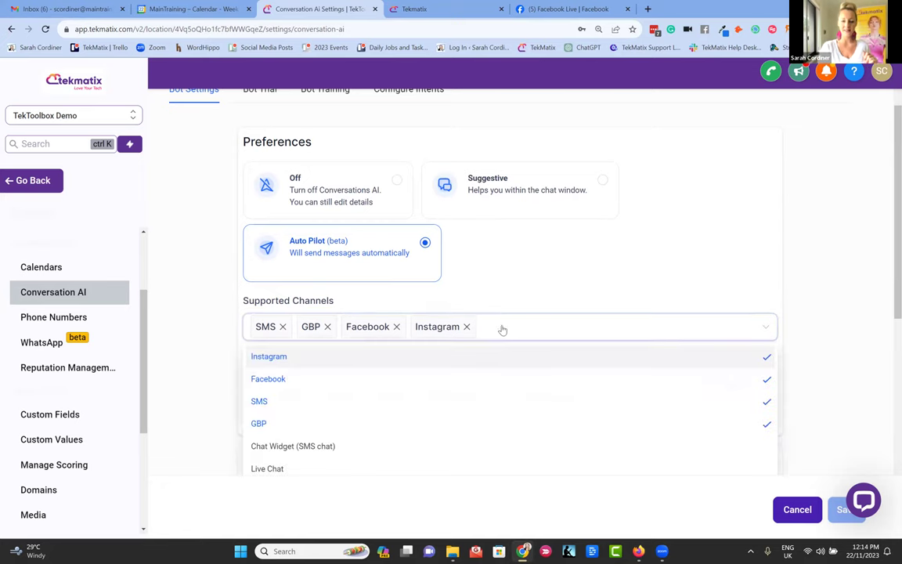
click(316, 448)
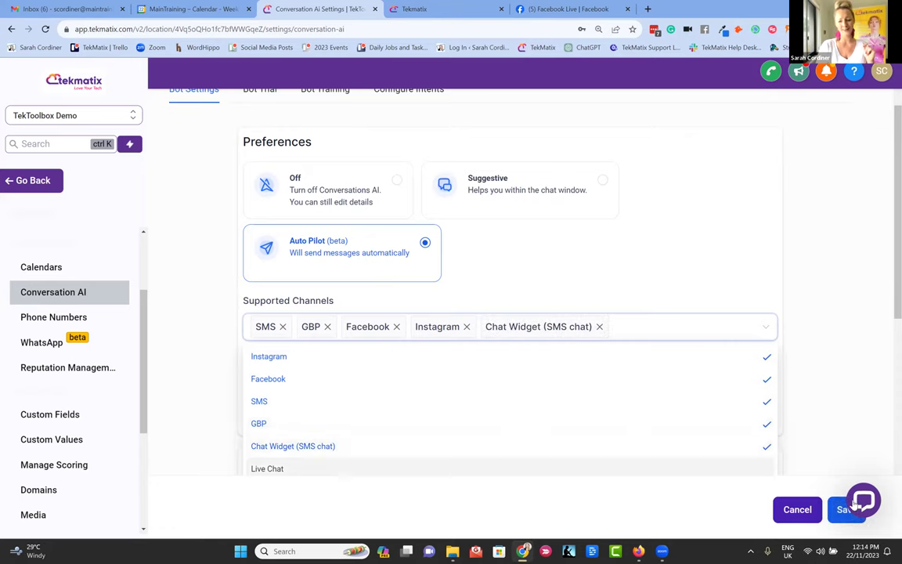
click(276, 468)
click(658, 247)
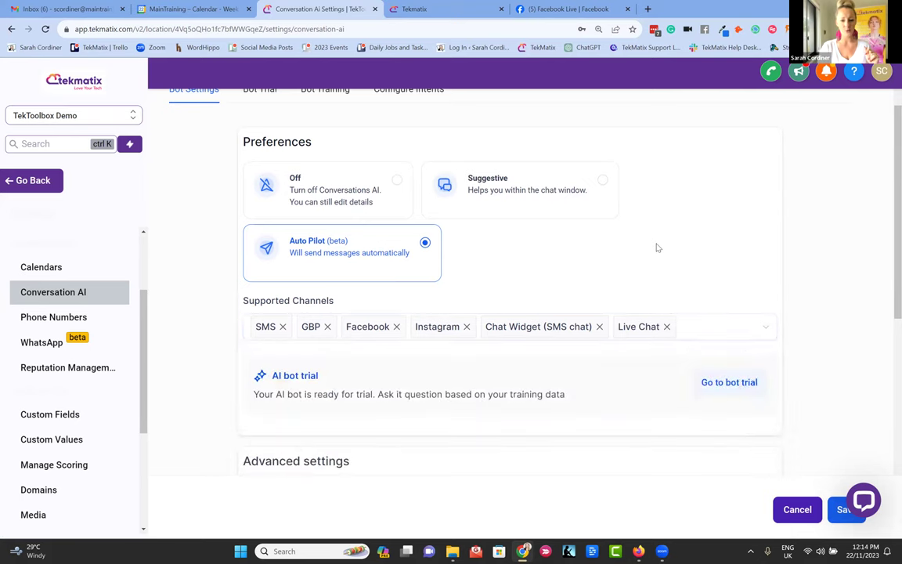
Review the bot's advanced settings, including the auto-pilot wait time, the maximum messages per contact and the pricing plan
scroll(658, 248, down, 4)
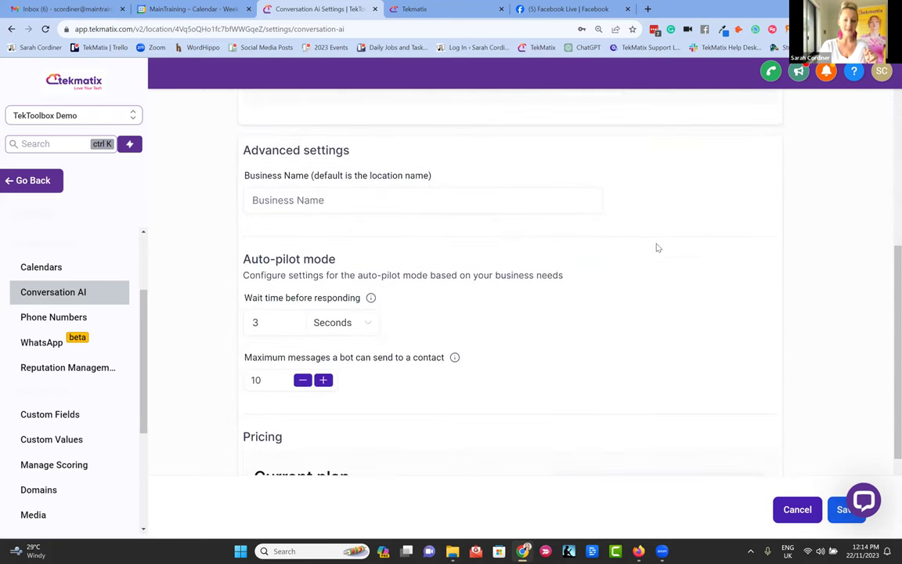
scroll(266, 229, down, 1)
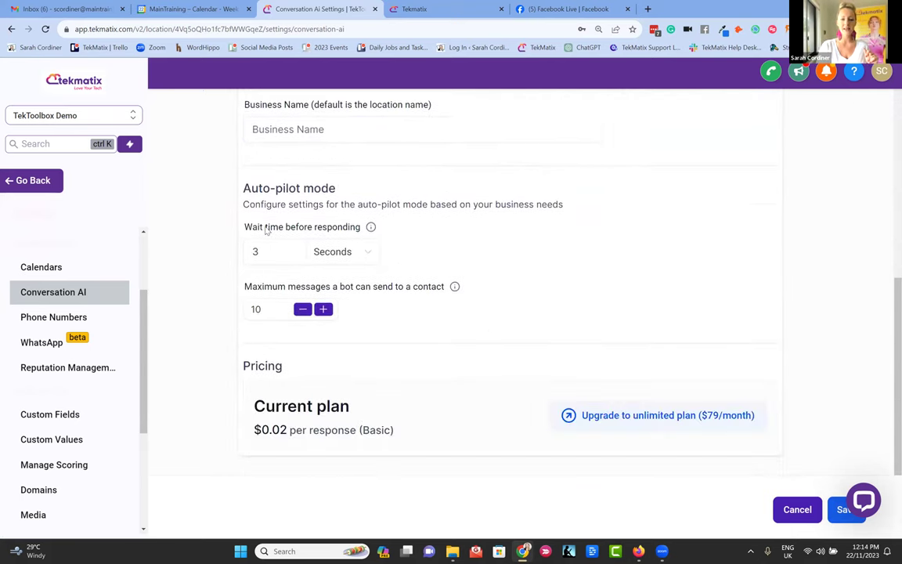
click(273, 248)
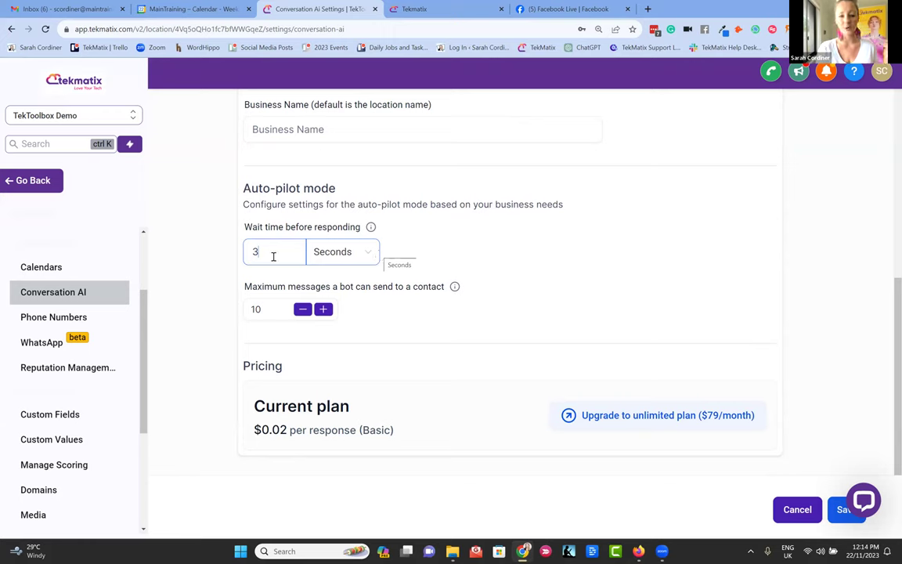
scroll(450, 256, down, 1)
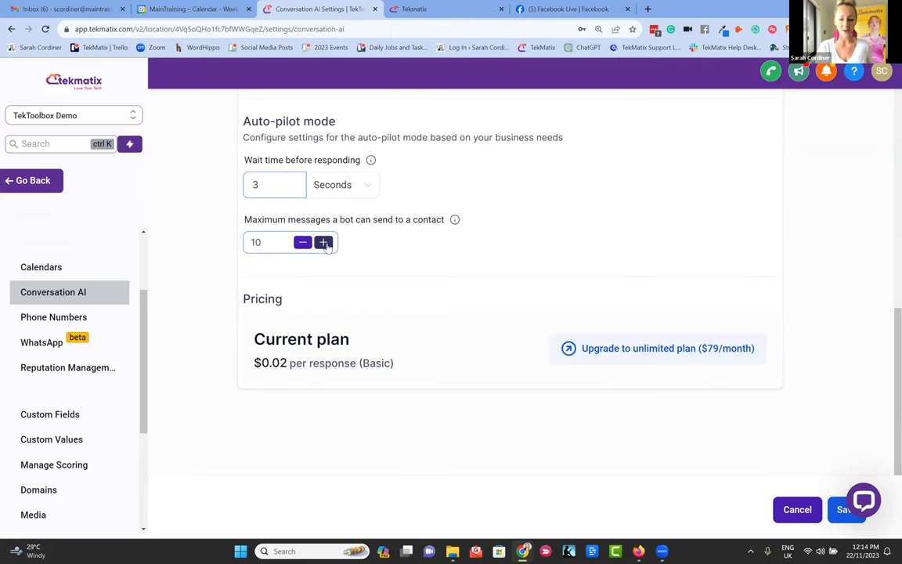
scroll(467, 236, up, 6)
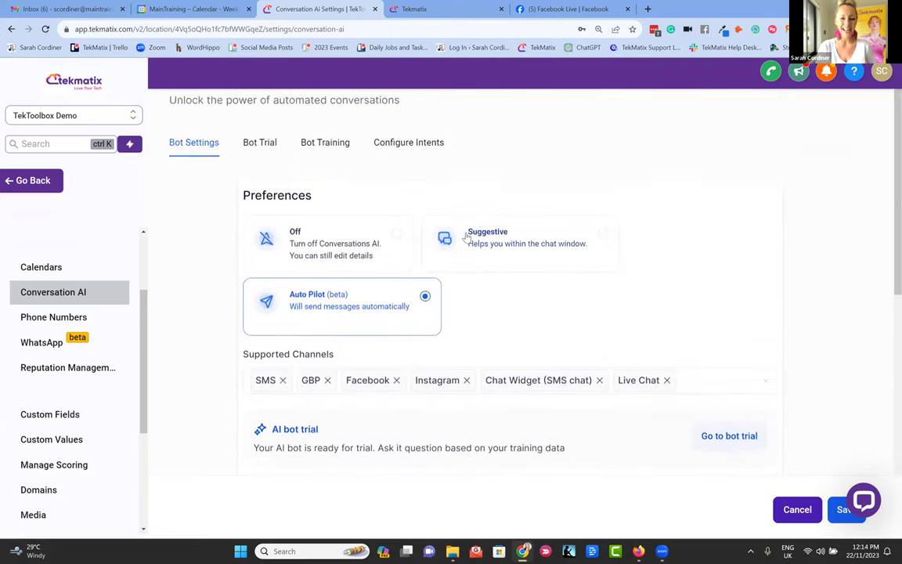
Examine the bot training web crawler, leaving its domain field empty, and view its uploaded links and the bot trial chat
scroll(467, 235, up, 1)
click(318, 181)
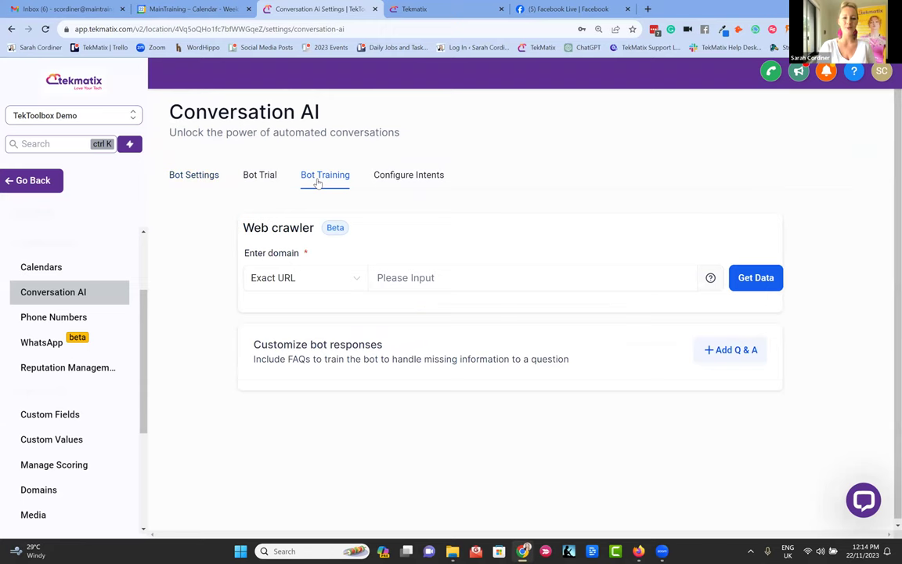
click(467, 277)
drag(510, 274, 375, 277)
key(BackSpace)
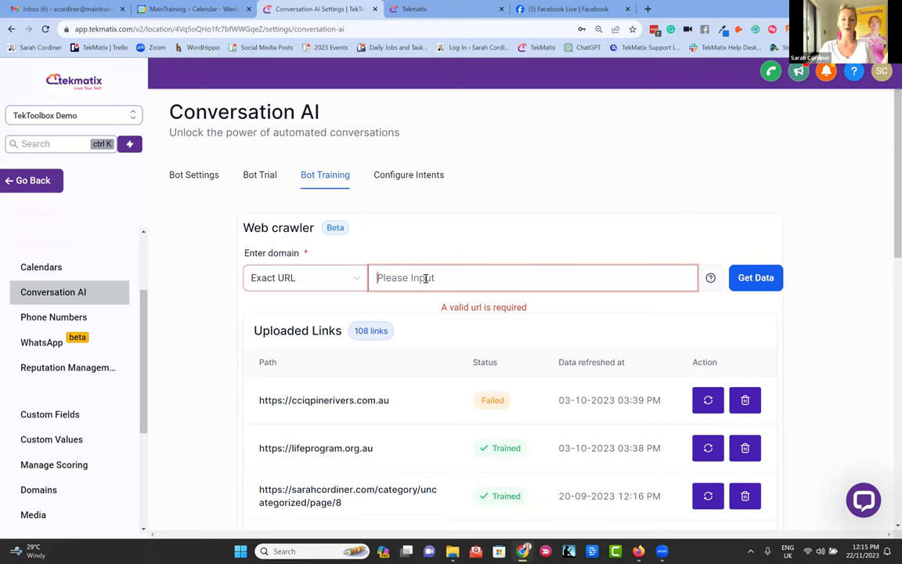
scroll(425, 280, down, 1)
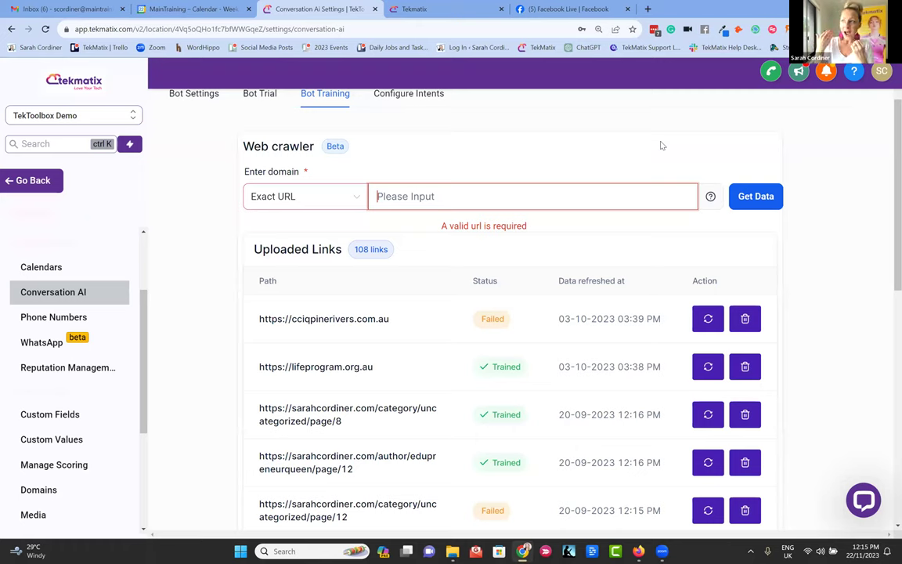
click(260, 94)
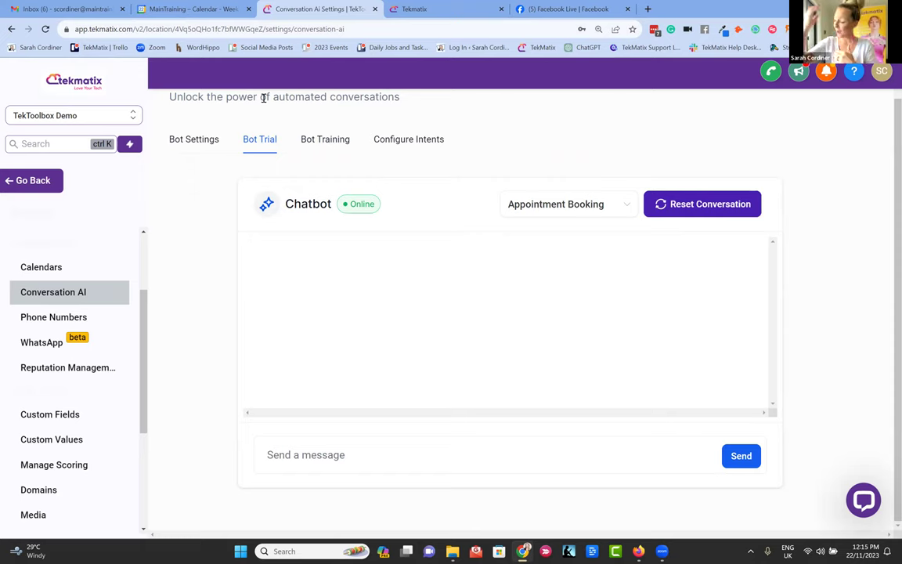
Leave the settings and look over the funnel folders in the Websites & Funnels section
click(45, 181)
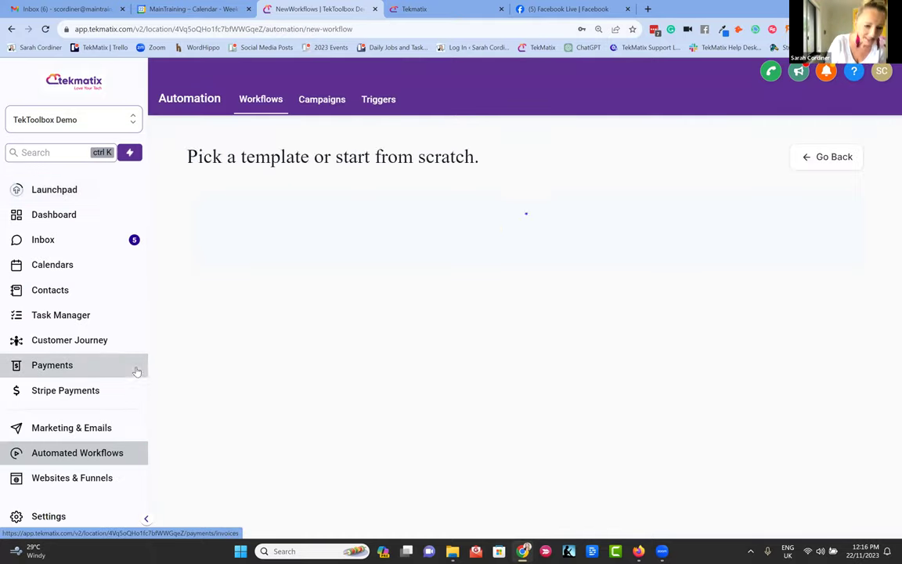
scroll(4, 362, down, 4)
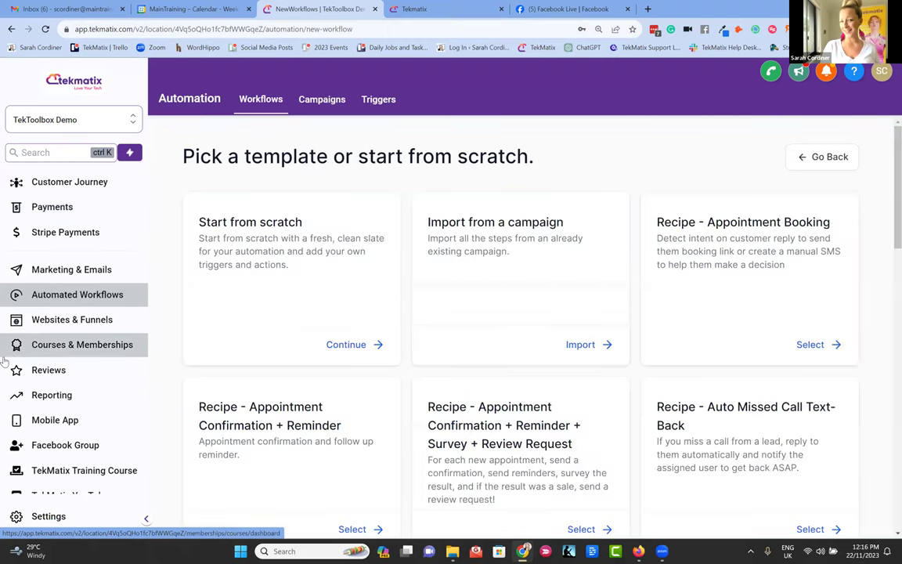
click(79, 323)
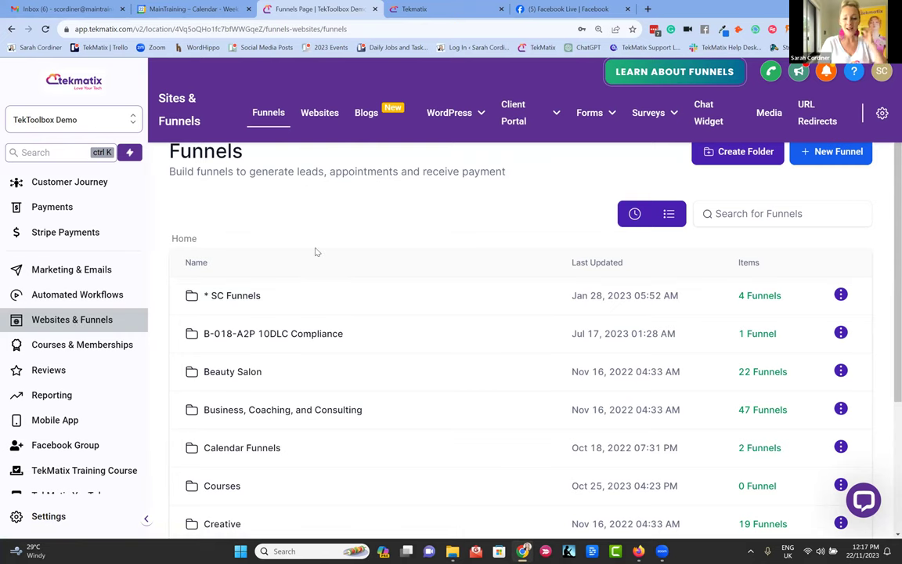
scroll(314, 251, down, 1)
scroll(315, 251, up, 1)
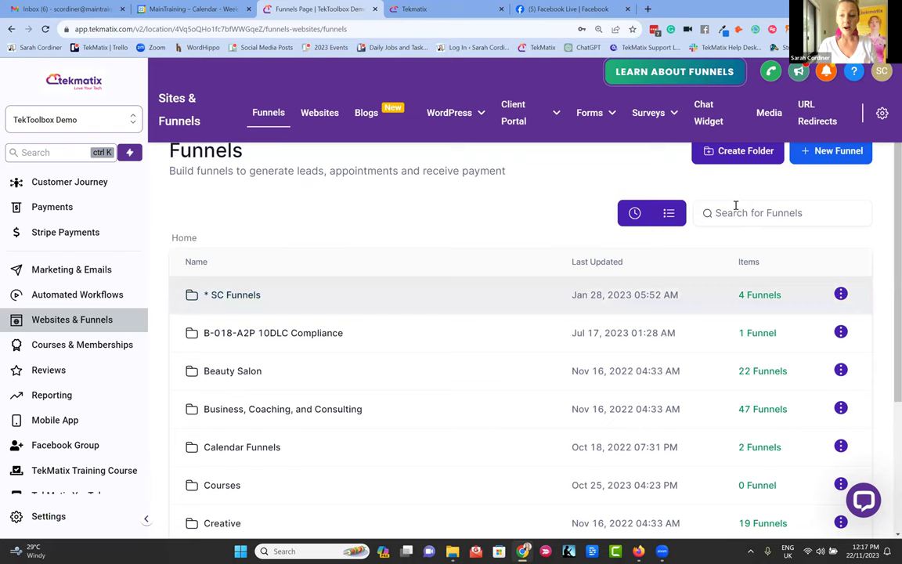
Browse the website template folders arranged by industry
click(319, 114)
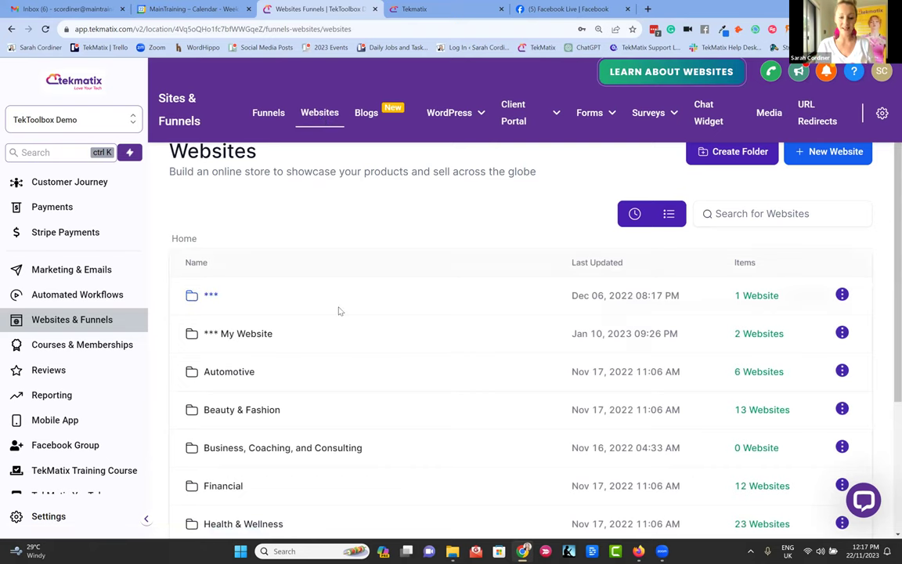
scroll(339, 311, down, 2)
scroll(339, 311, down, 2)
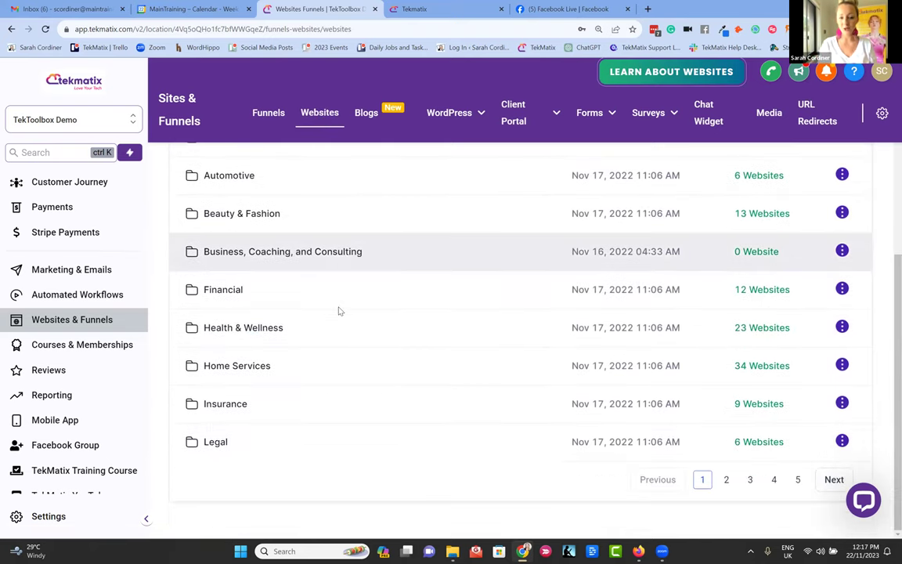
scroll(339, 311, up, 2)
scroll(338, 310, down, 2)
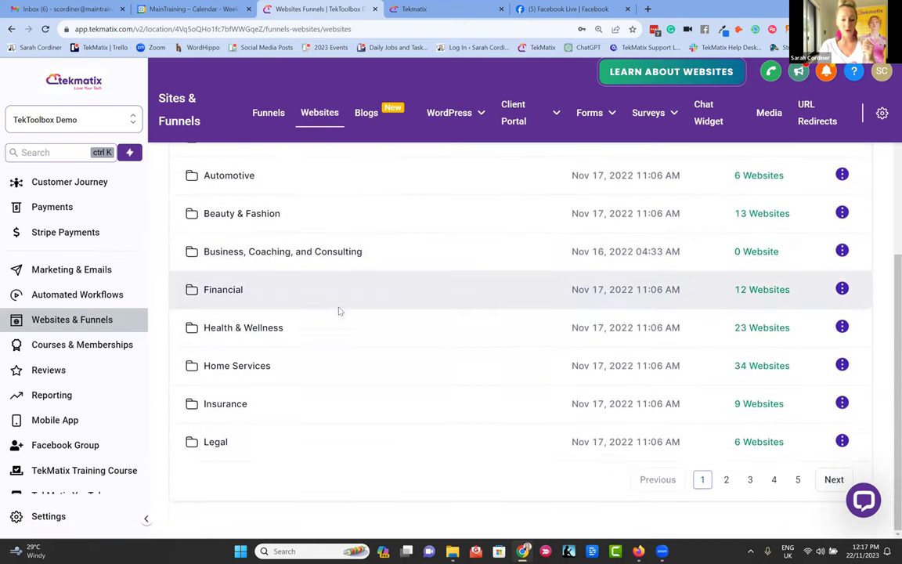
scroll(435, 311, up, 5)
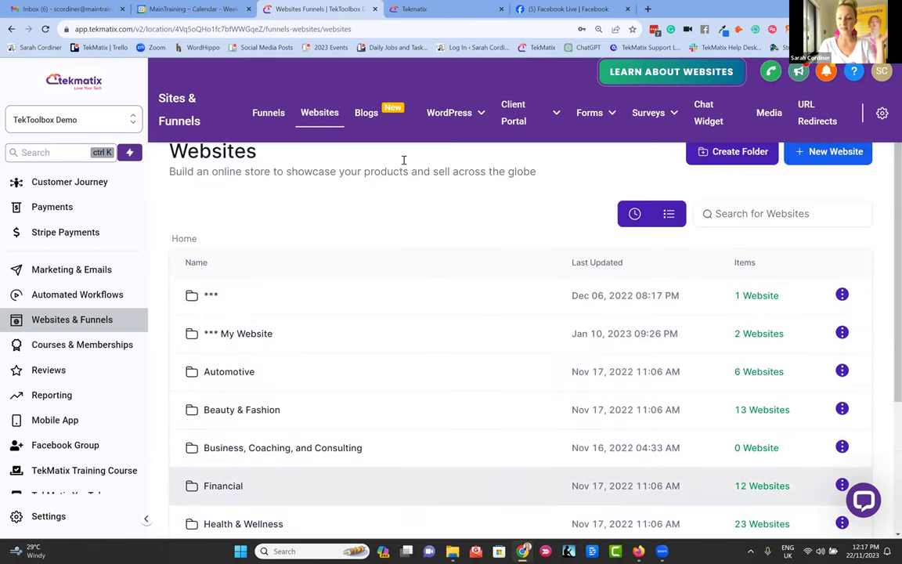
Search the funnels for "black friday", open the Black Friday Sales page Template and look over its funnel steps
click(263, 114)
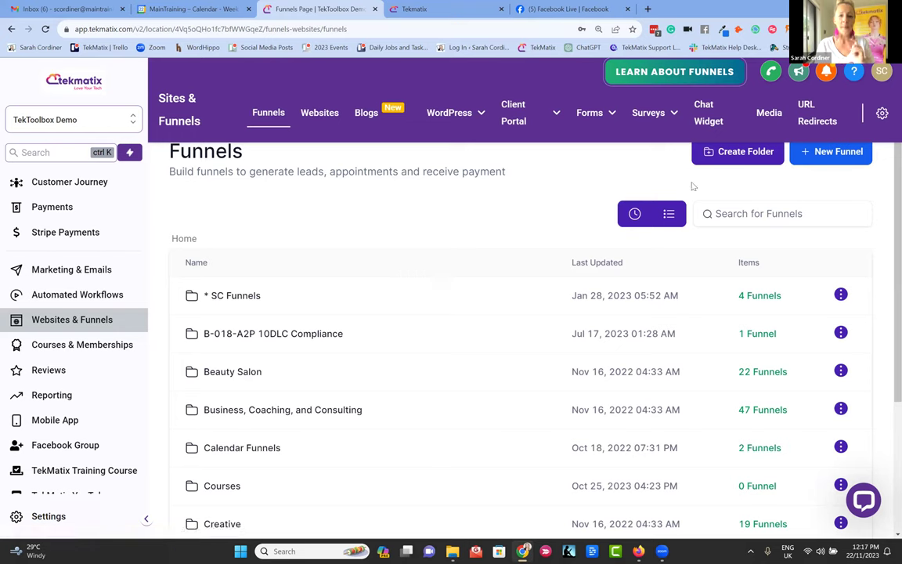
click(727, 211)
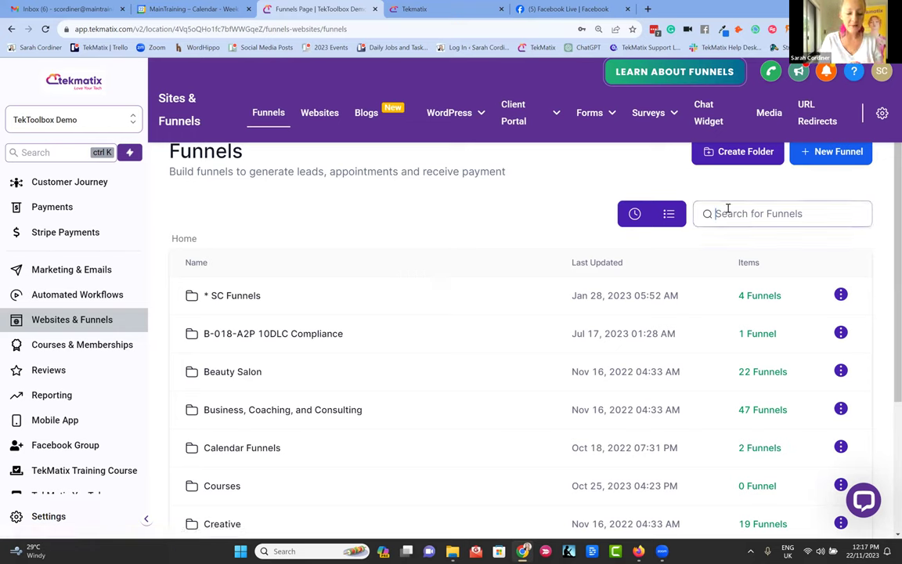
text(black friday)
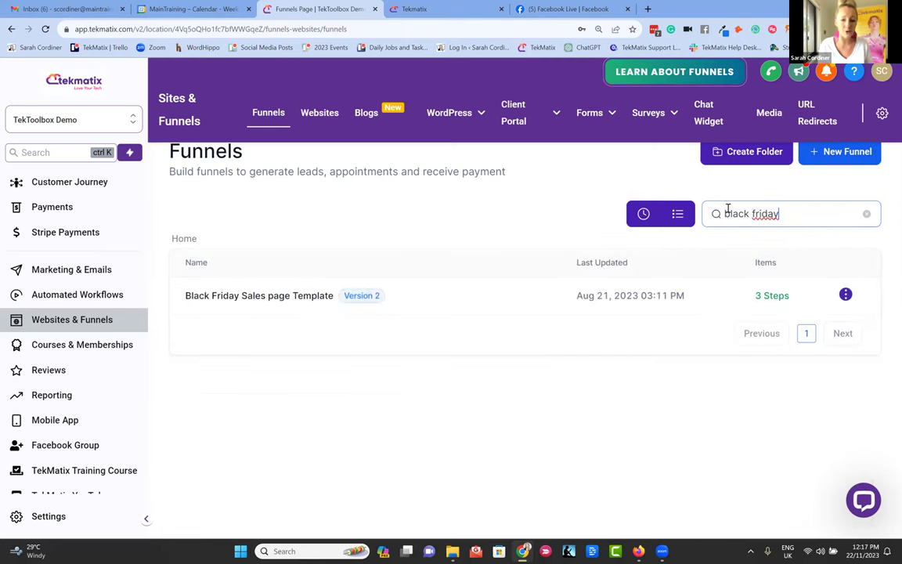
click(283, 296)
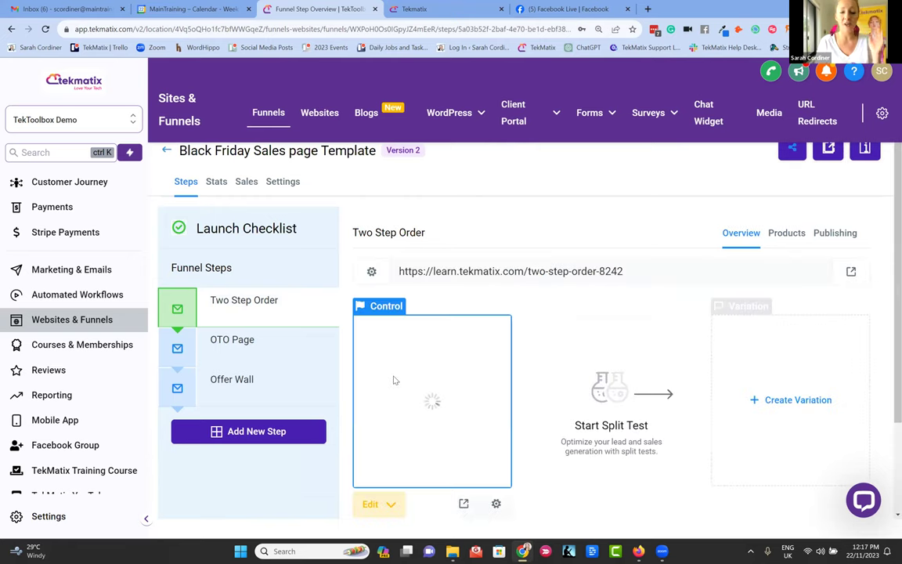
scroll(394, 380, down, 2)
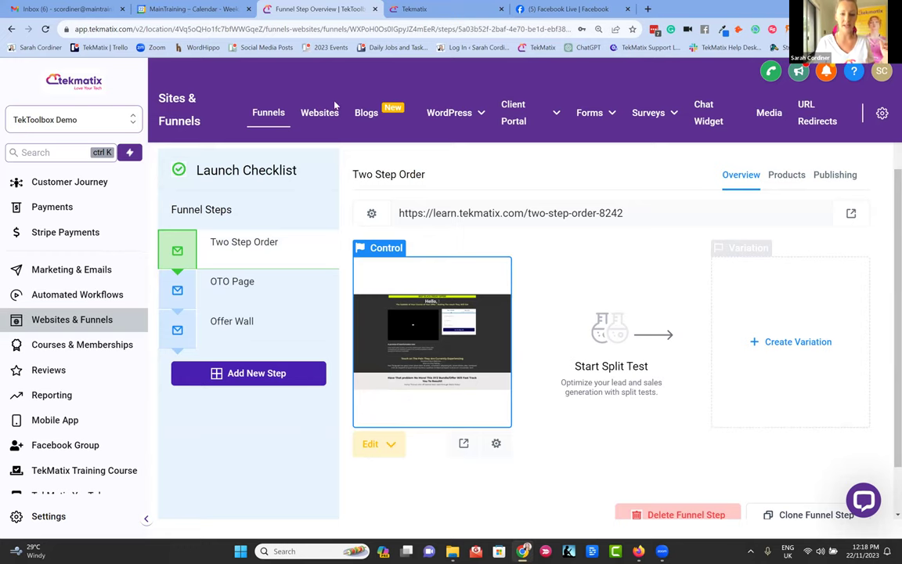
Open the blogs overview in the Websites & Funnels section
click(365, 113)
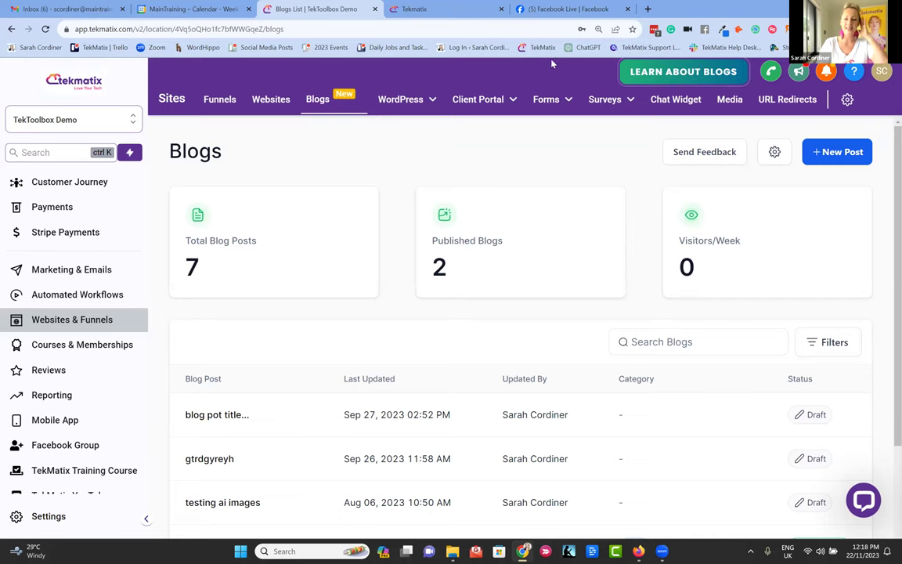
Open the URL redirects settings, return to the blogs overview, and look over the Forms and Surveys options
click(767, 111)
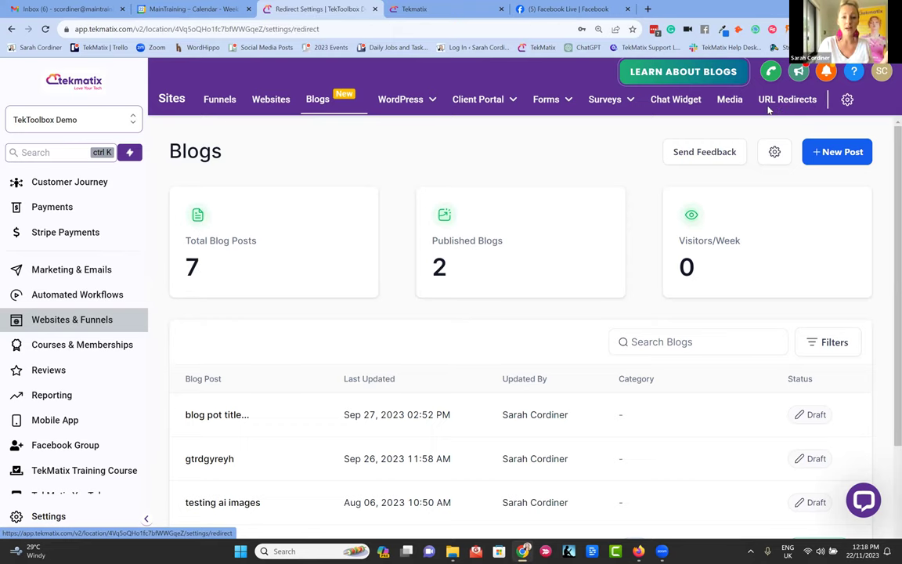
click(14, 173)
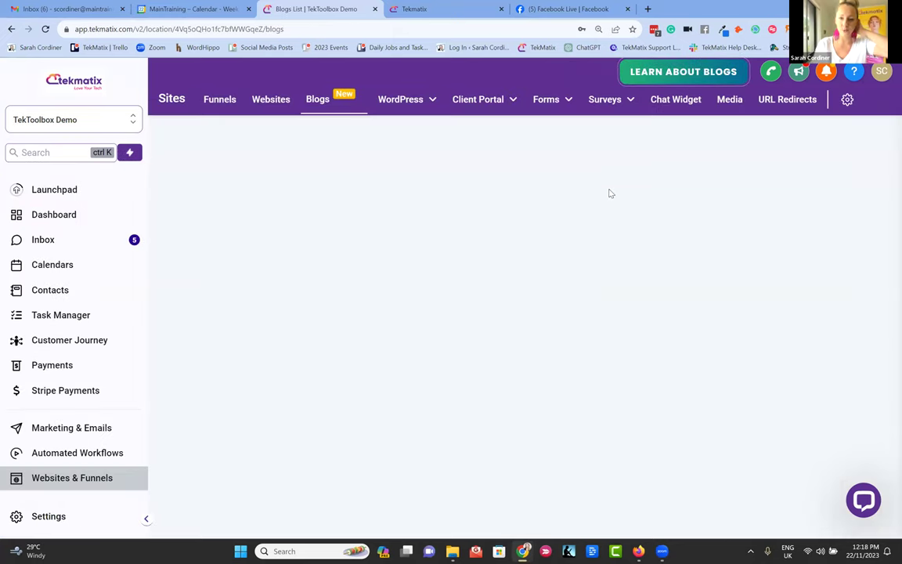
mouse_move(544, 106)
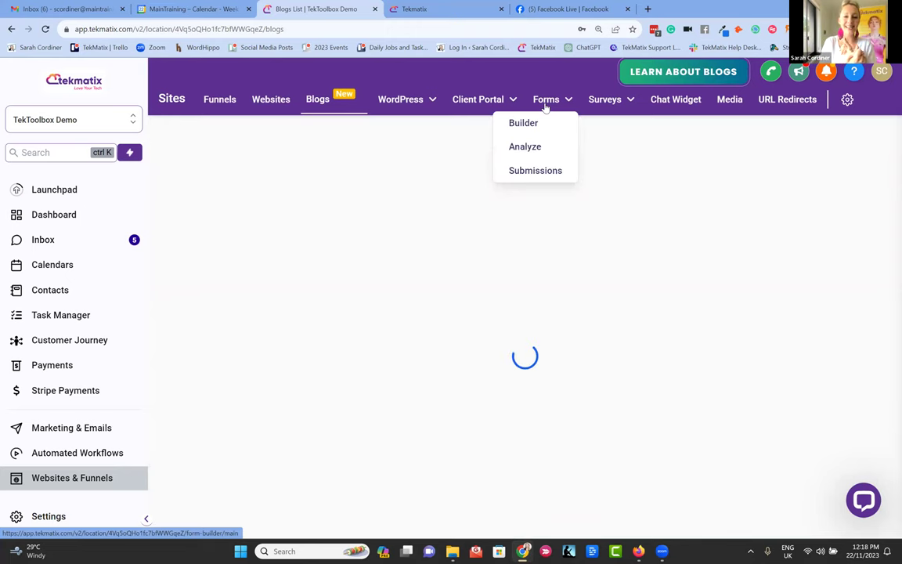
mouse_move(613, 105)
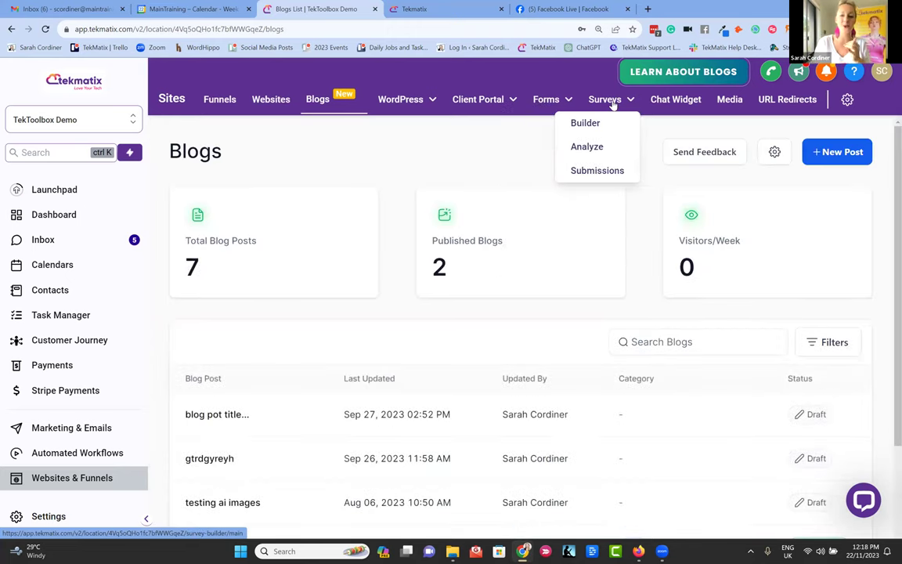
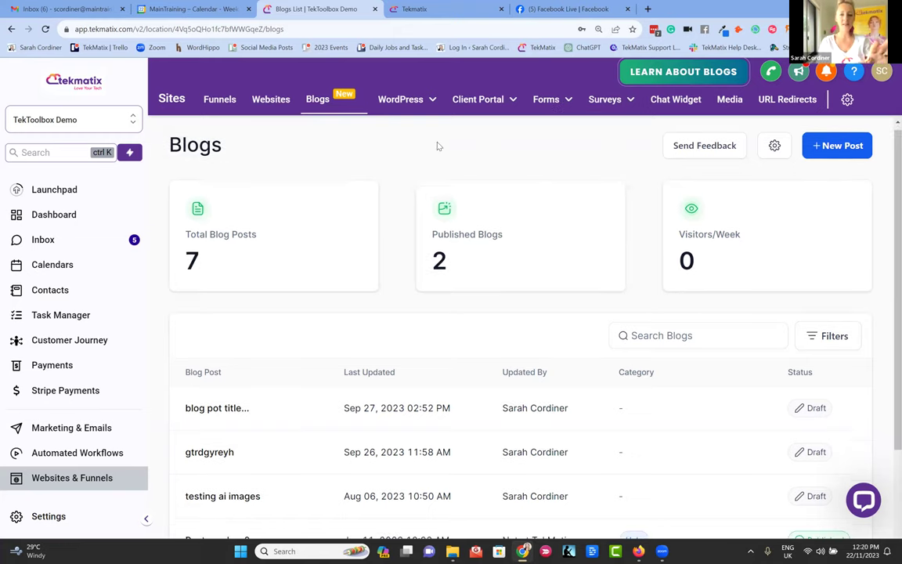
Open the client portal dashboard and look over its portal URL and available actions
mouse_move(486, 99)
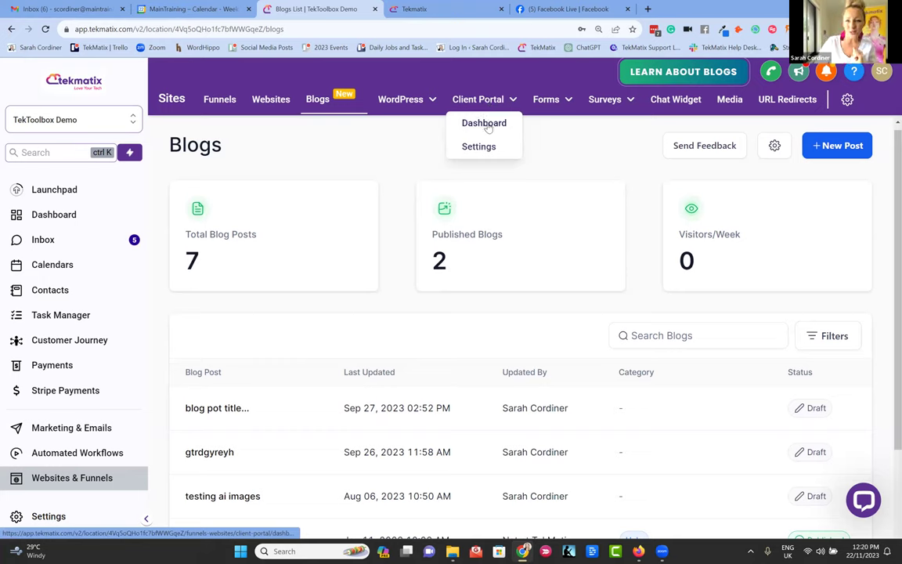
click(487, 125)
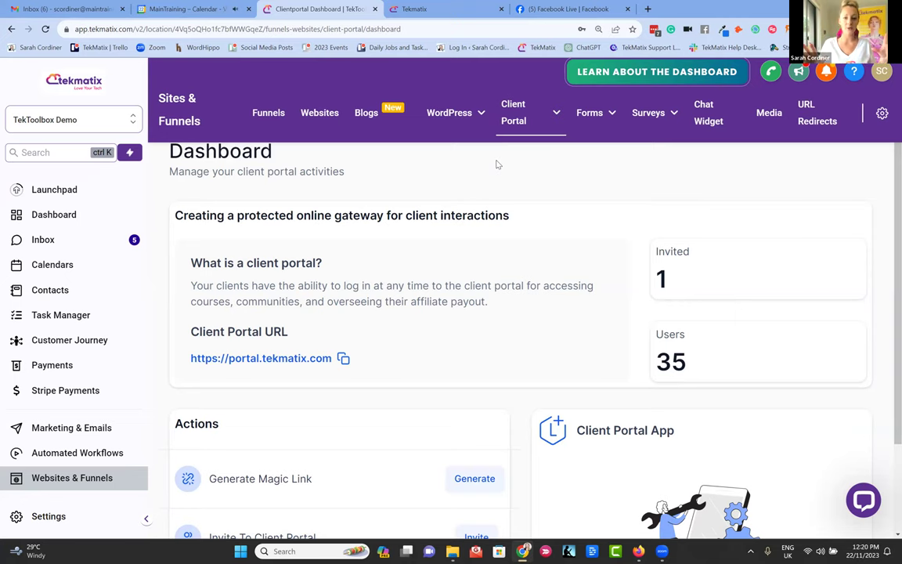
scroll(496, 165, down, 2)
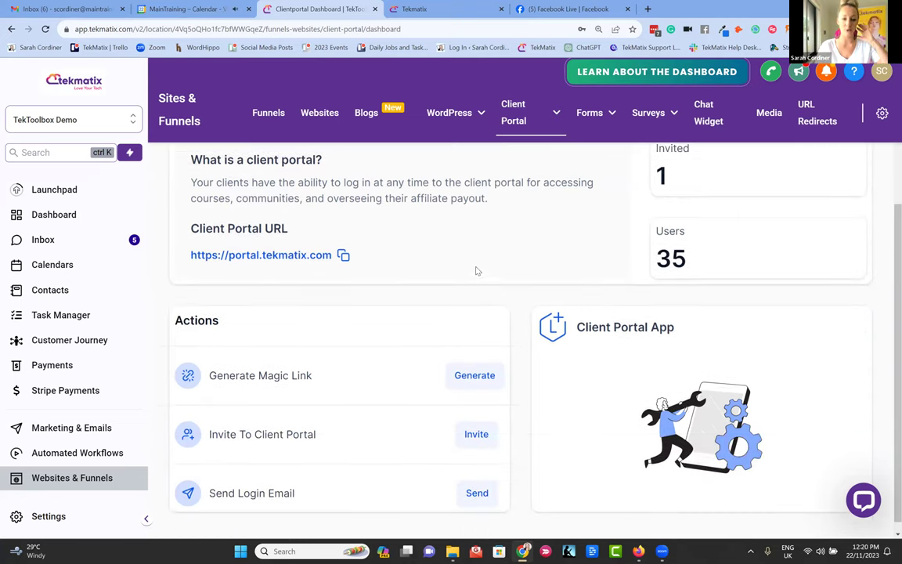
scroll(475, 271, up, 2)
mouse_move(509, 123)
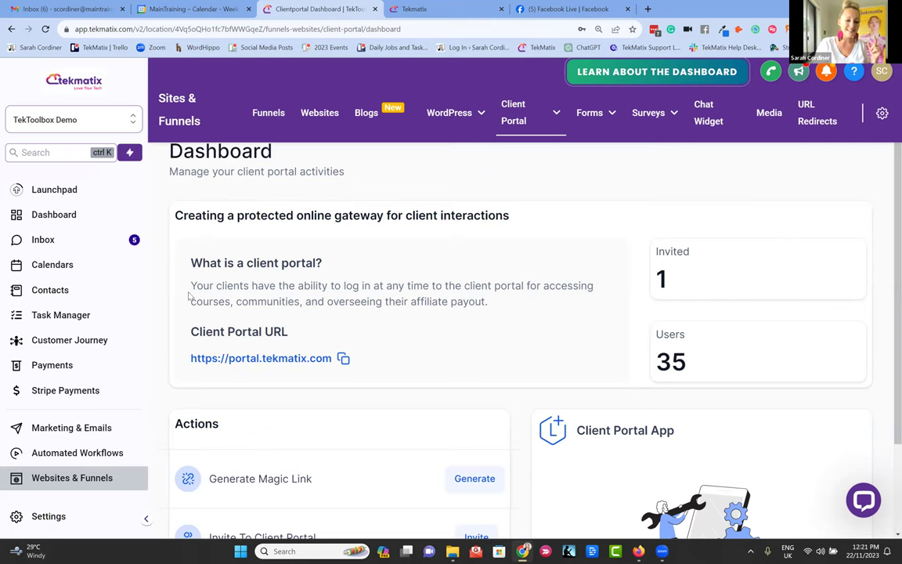
Go to the Courses & Memberships section and open its community groups overview
scroll(172, 266, down, 2)
scroll(77, 423, down, 3)
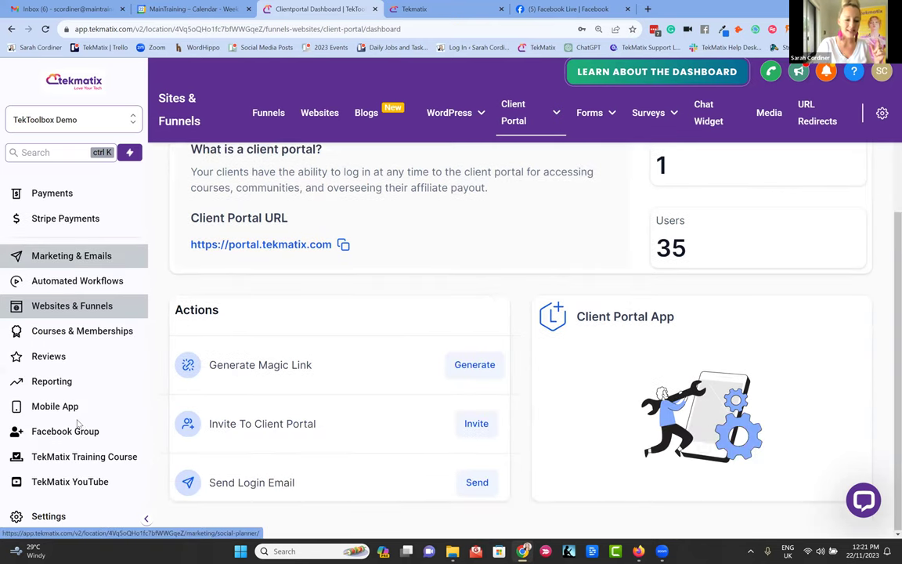
click(80, 331)
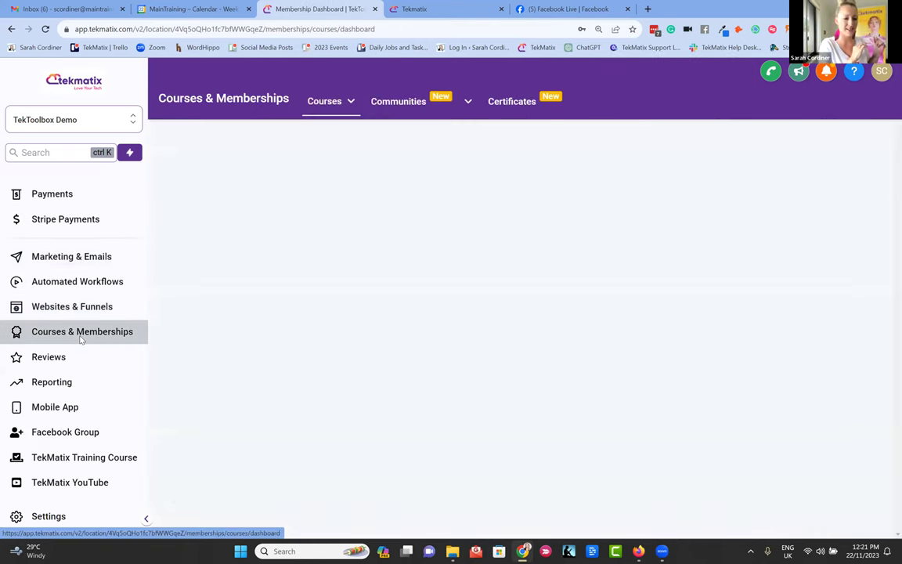
mouse_move(399, 101)
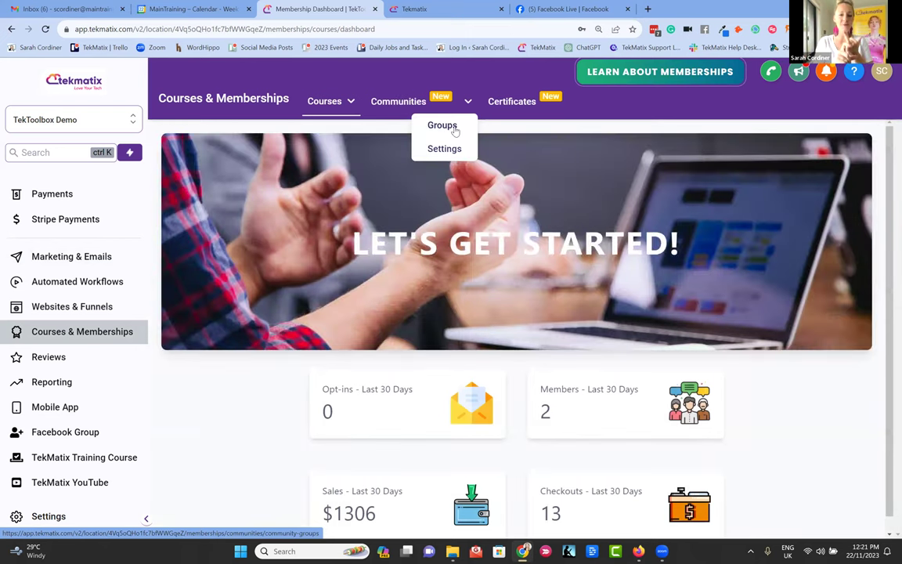
click(454, 129)
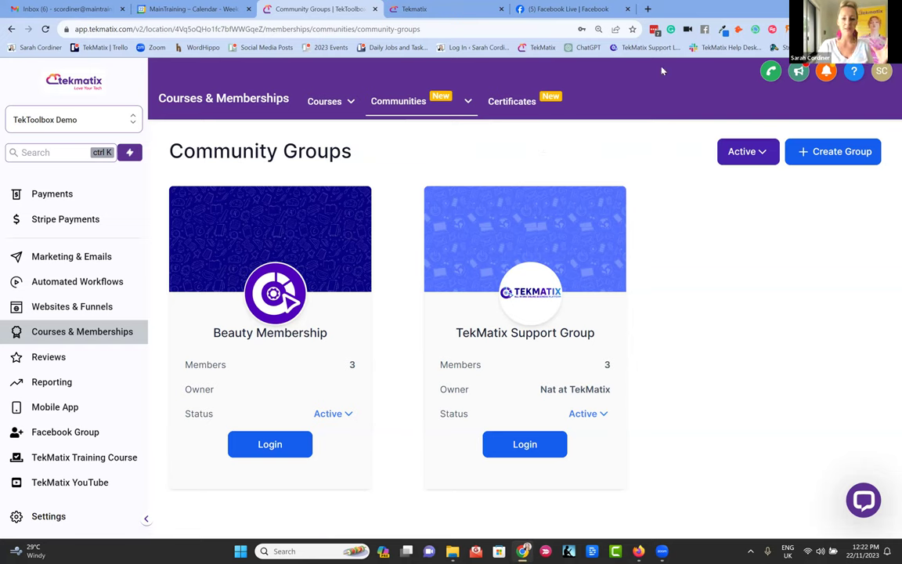
Open the course products list and look over the existing products and the option for creating one
mouse_move(324, 100)
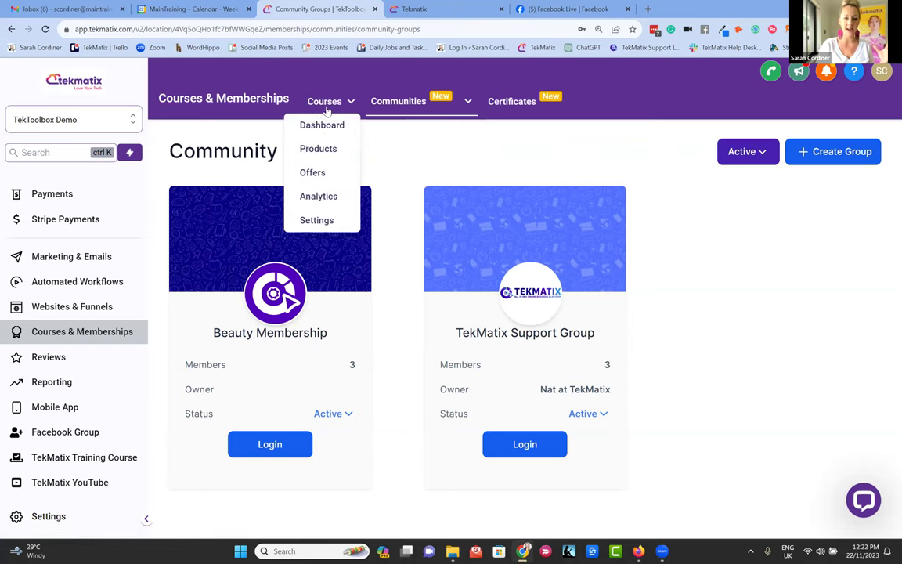
click(326, 150)
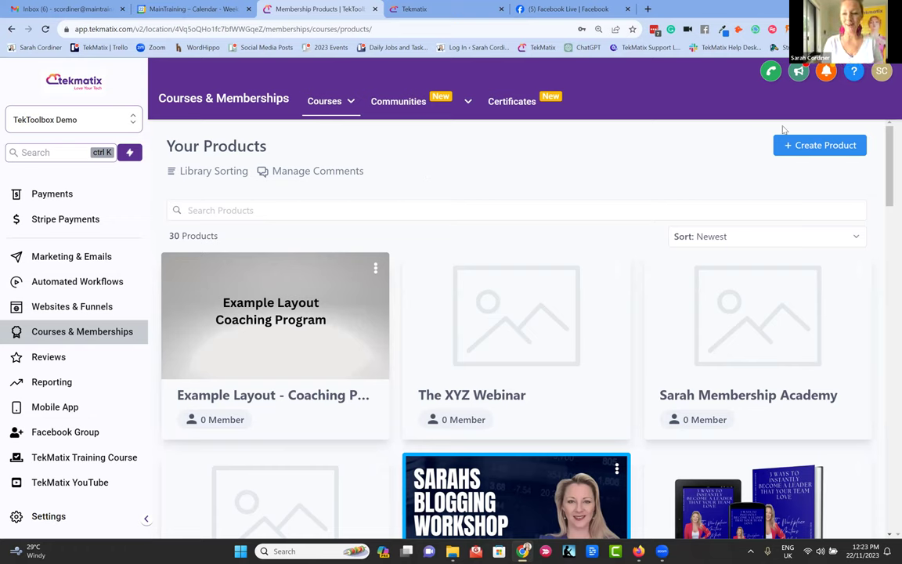
click(809, 152)
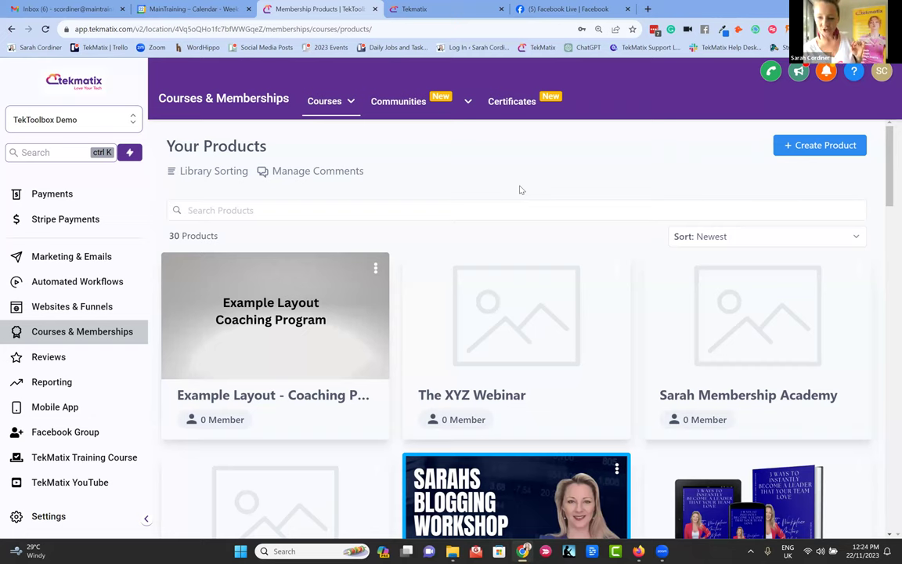
scroll(519, 190, down, 1)
scroll(519, 190, up, 1)
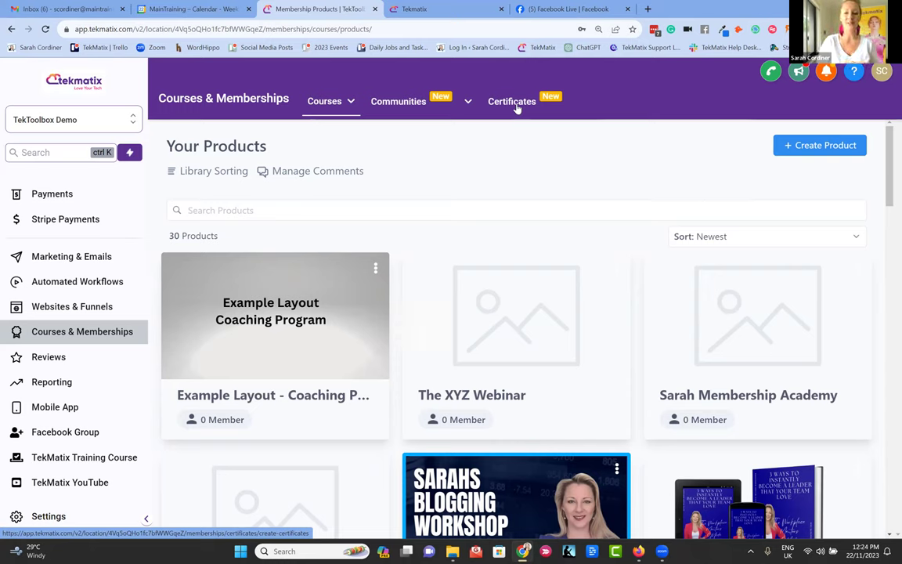
Open the Reviews section and look through the reputation overview from invites goal to latest review requests
click(57, 361)
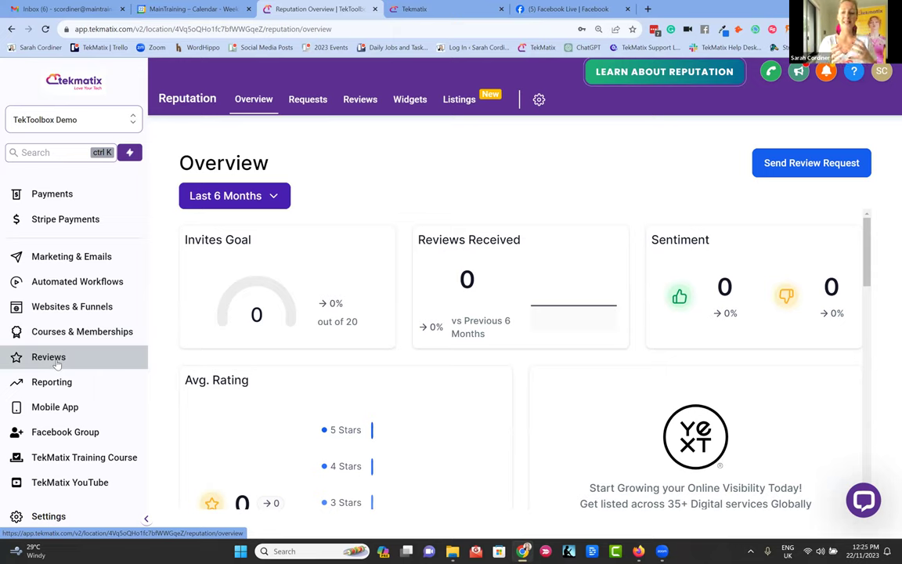
scroll(56, 361, down, 1)
scroll(57, 361, up, 2)
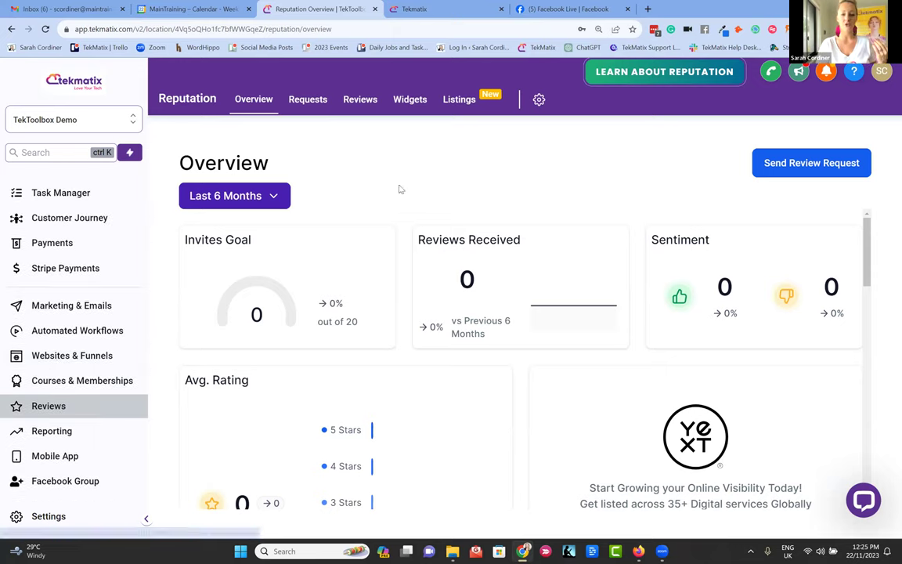
scroll(398, 318, down, 10)
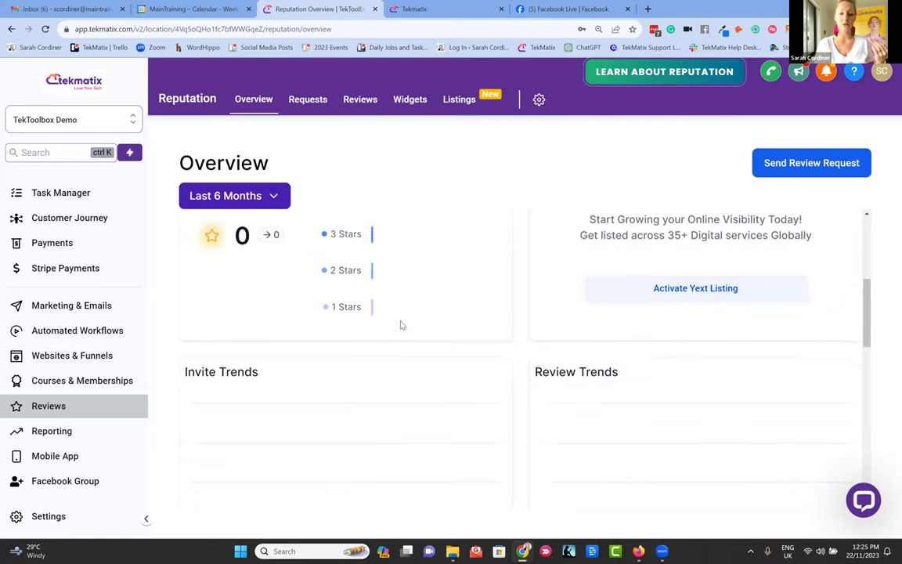
scroll(400, 324, down, 5)
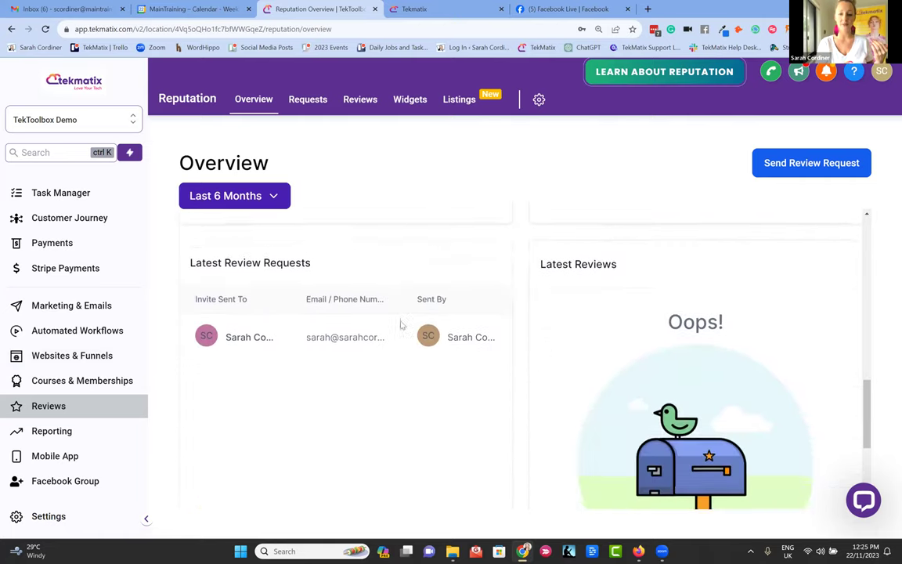
scroll(400, 324, up, 12)
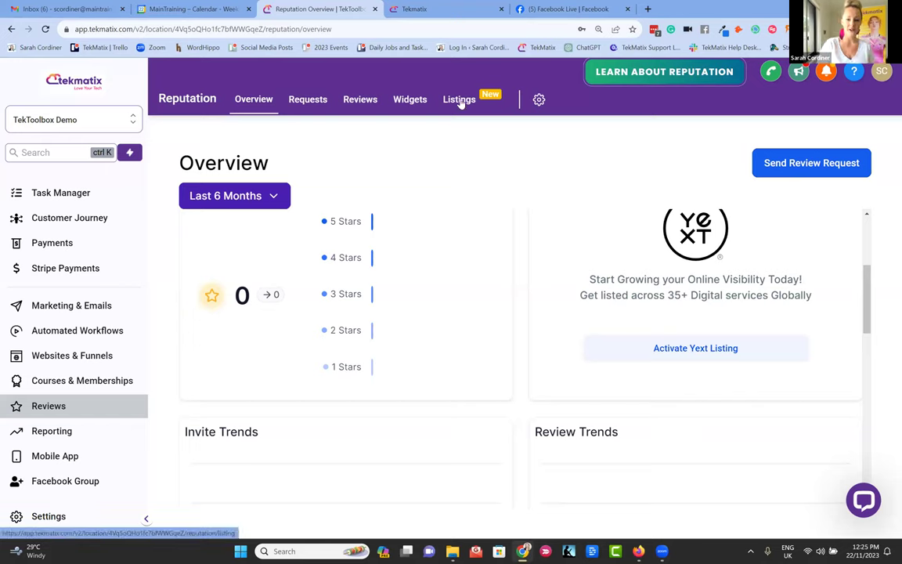
Look over the Google Ads report in the Reporting section and the mobile app download page
scroll(69, 414, down, 2)
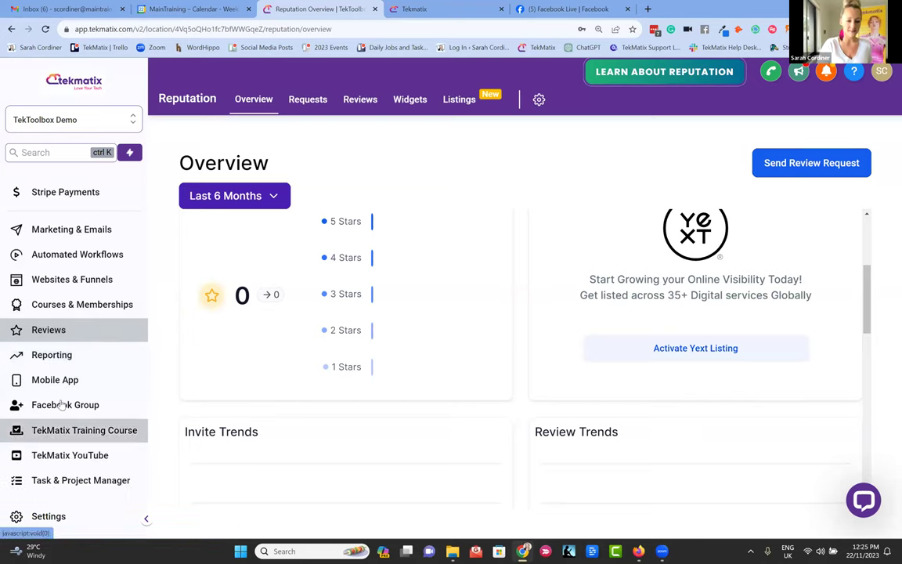
click(59, 358)
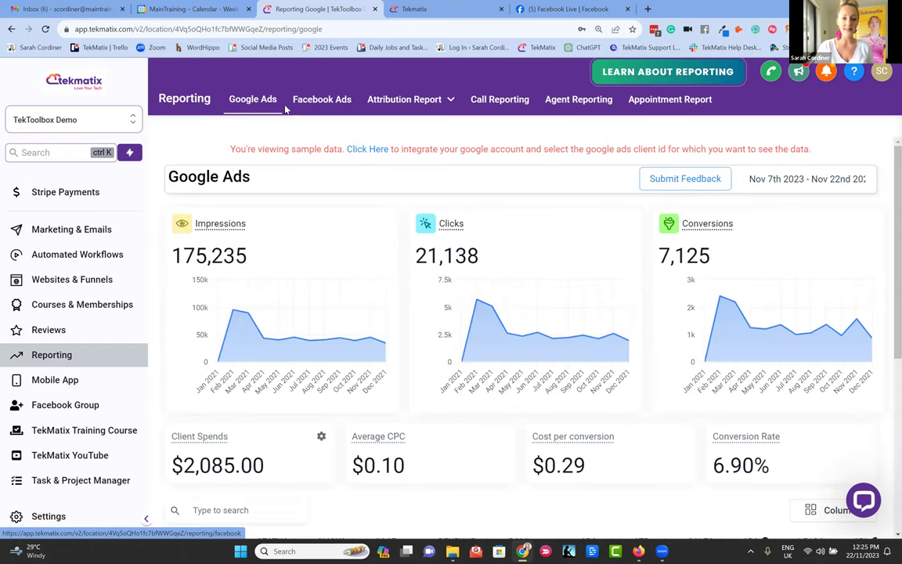
mouse_move(406, 100)
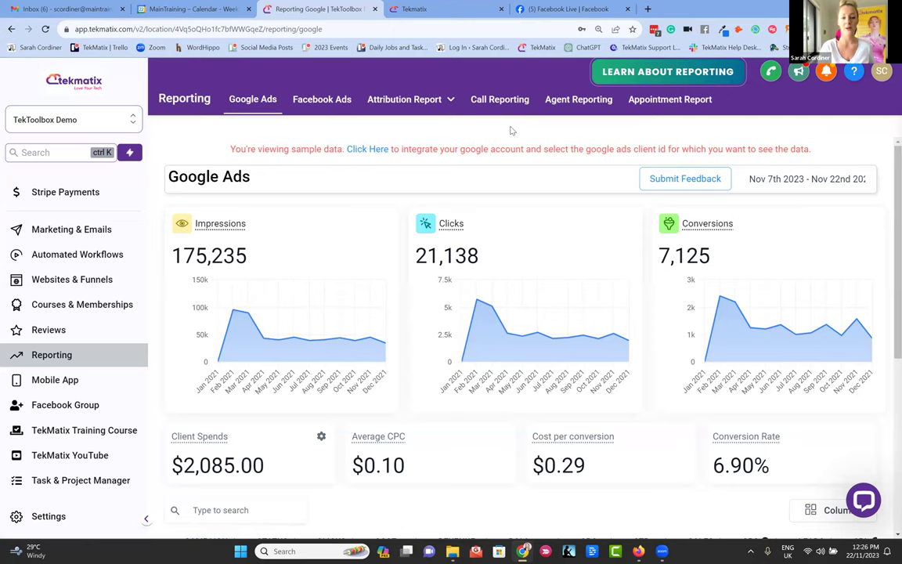
click(34, 379)
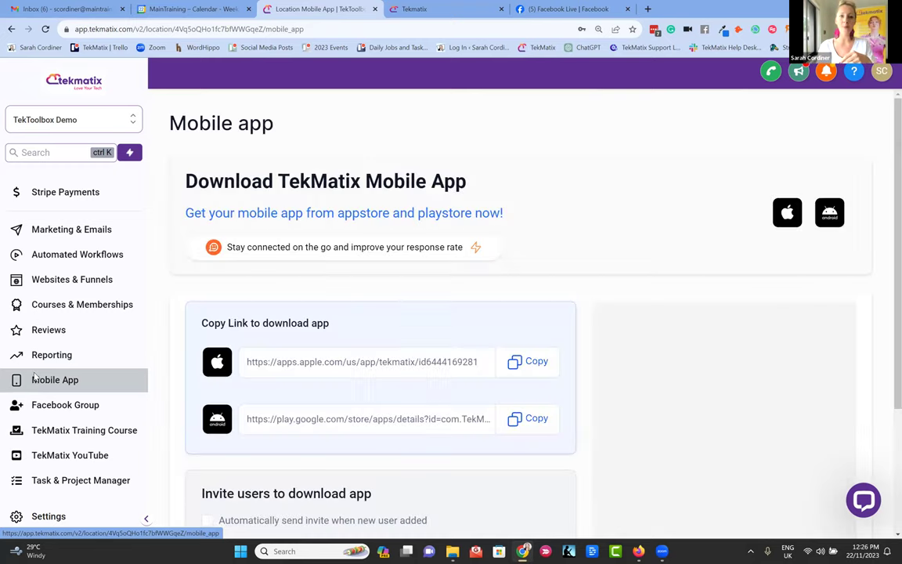
scroll(499, 151, down, 2)
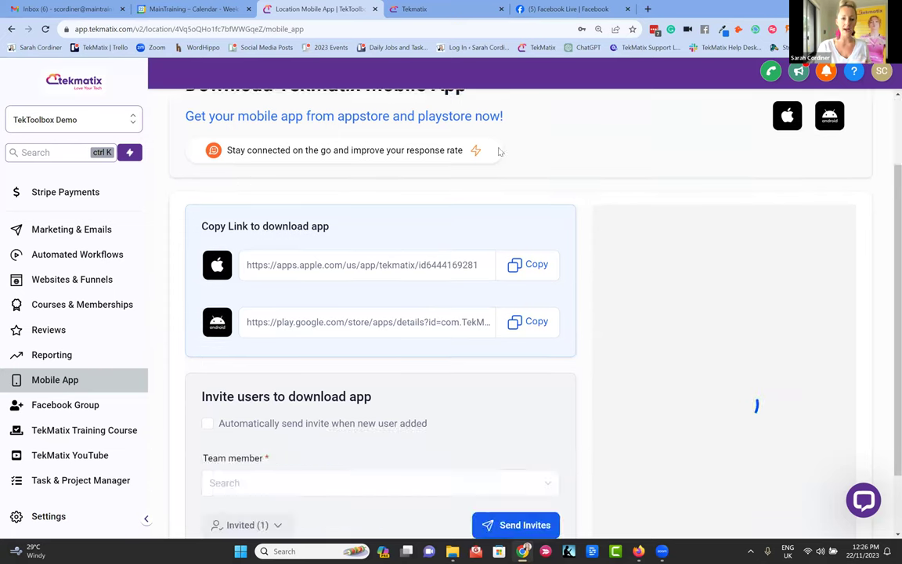
Open the Task & Project Manager, switch to the Firefox window and open the TekMatix Demo Course project
click(57, 481)
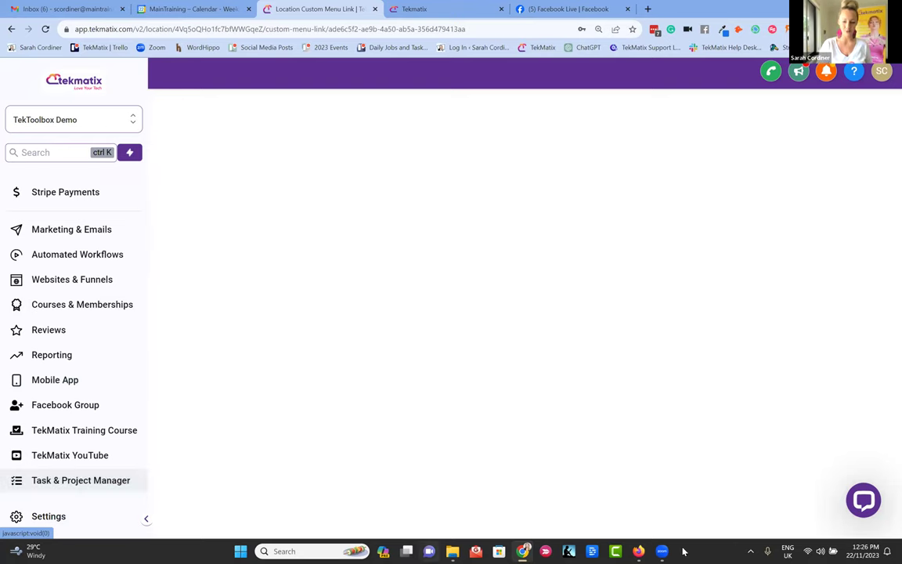
key(alt+Tab)
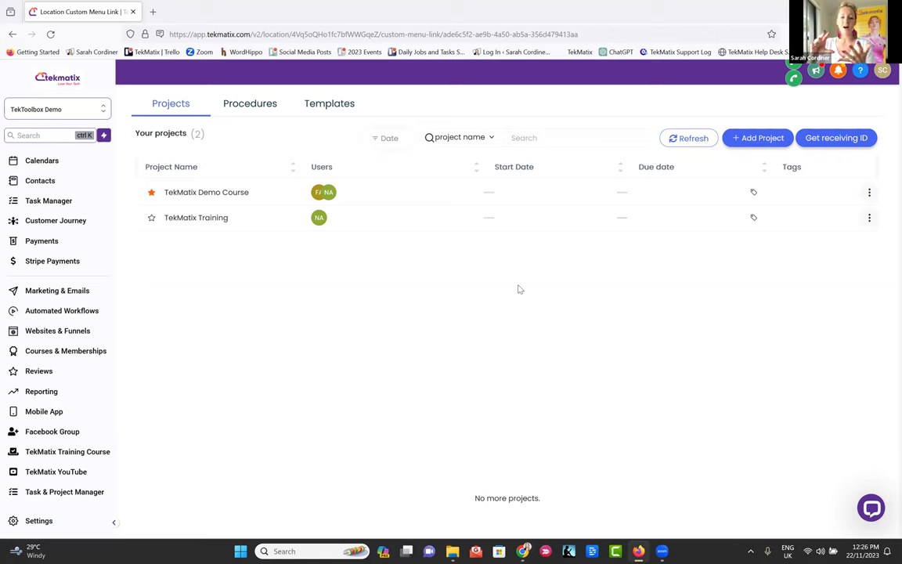
click(216, 195)
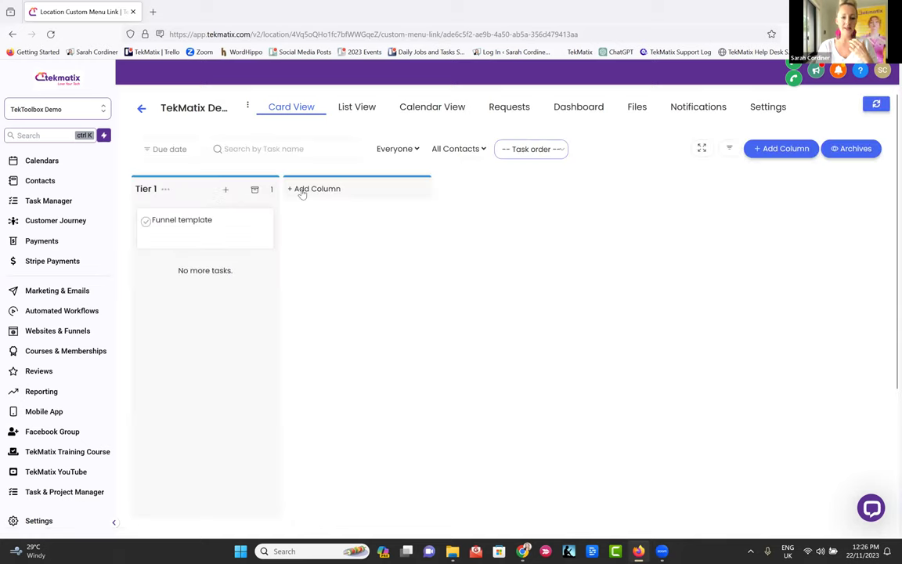
Add a column named "Jnauary" to the project board beside the Tier 1 column
click(305, 189)
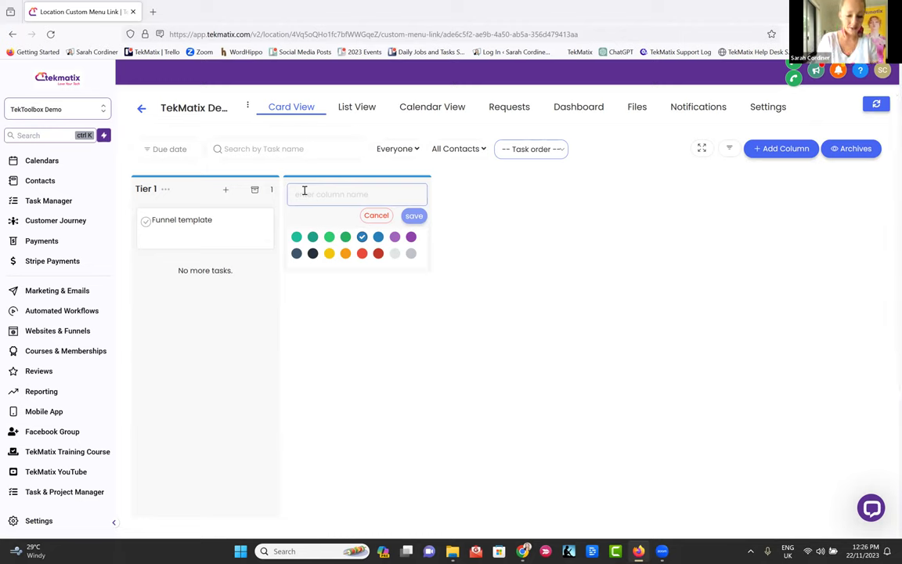
text(Jnauary)
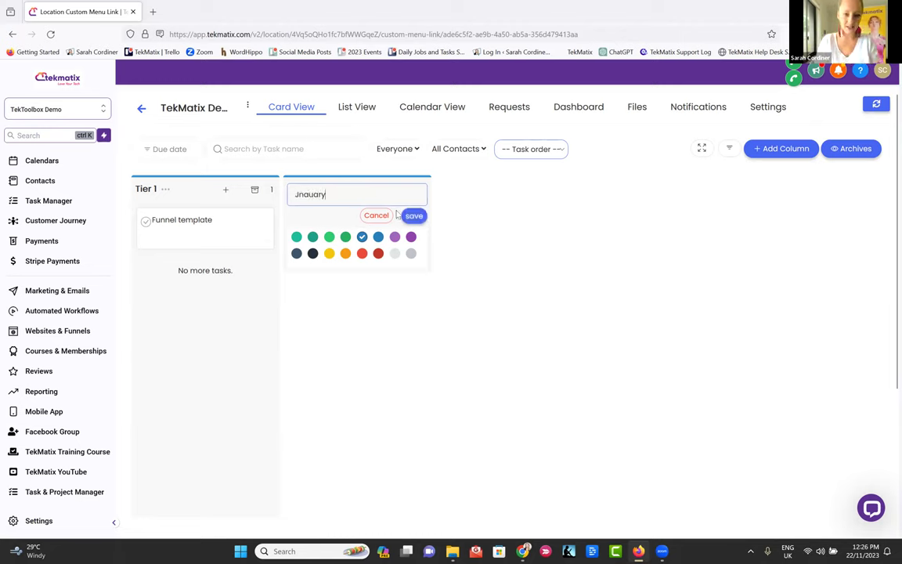
click(414, 215)
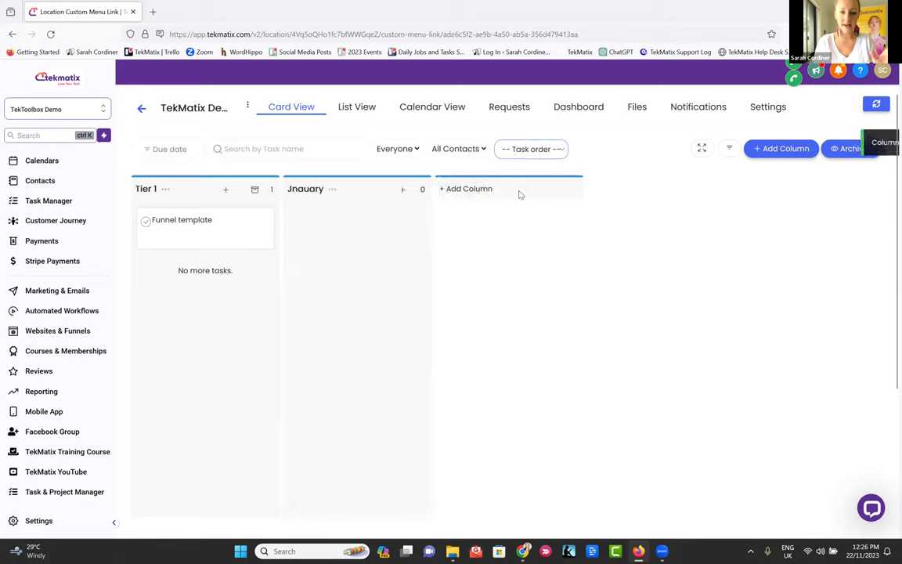
Add a column named "february" to the project board after the Jnauary column
click(489, 191)
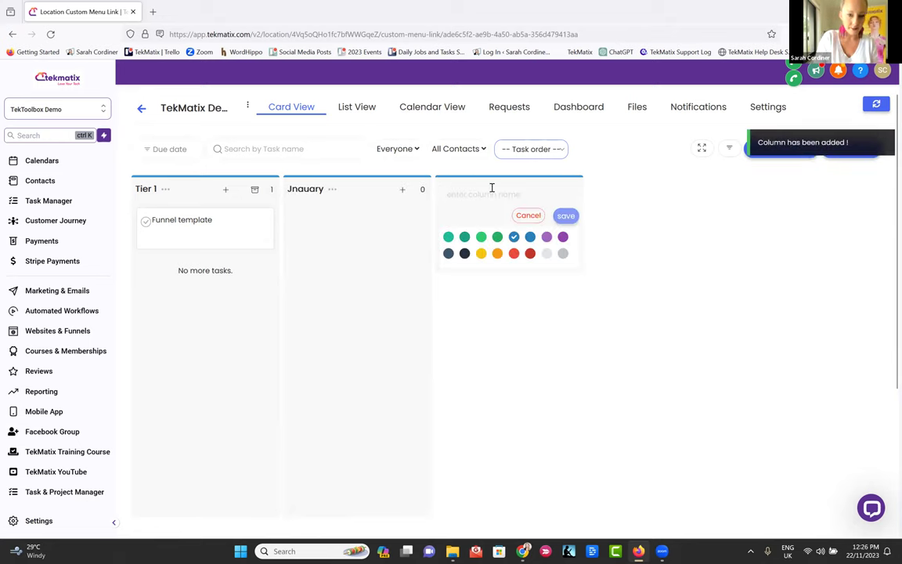
text(february)
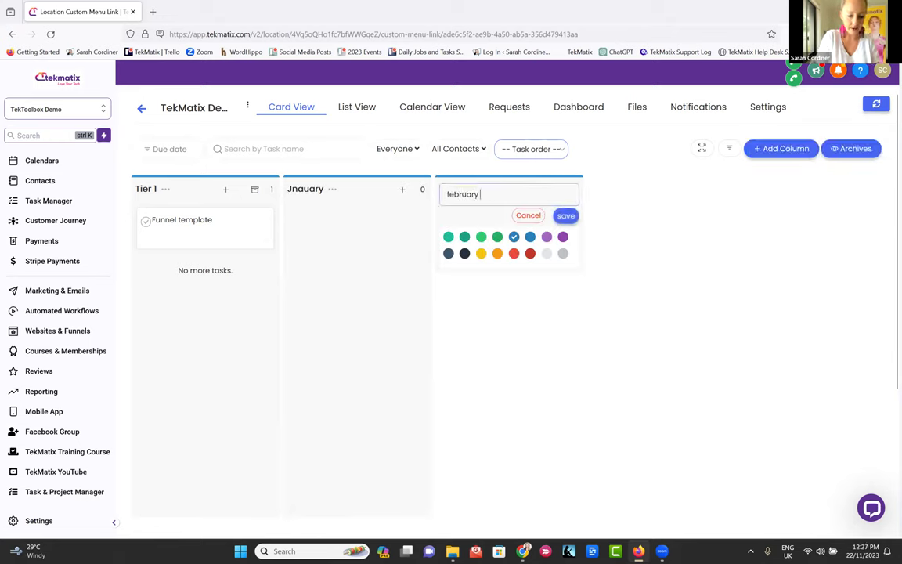
key(Return)
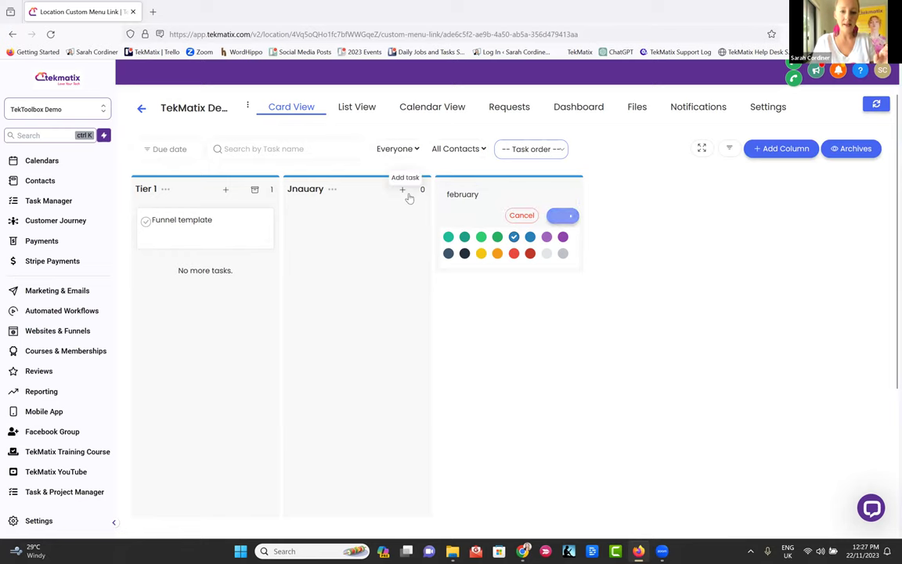
Create a task named "1t=st jane - how to make a cake" in the Jnauary column
click(402, 190)
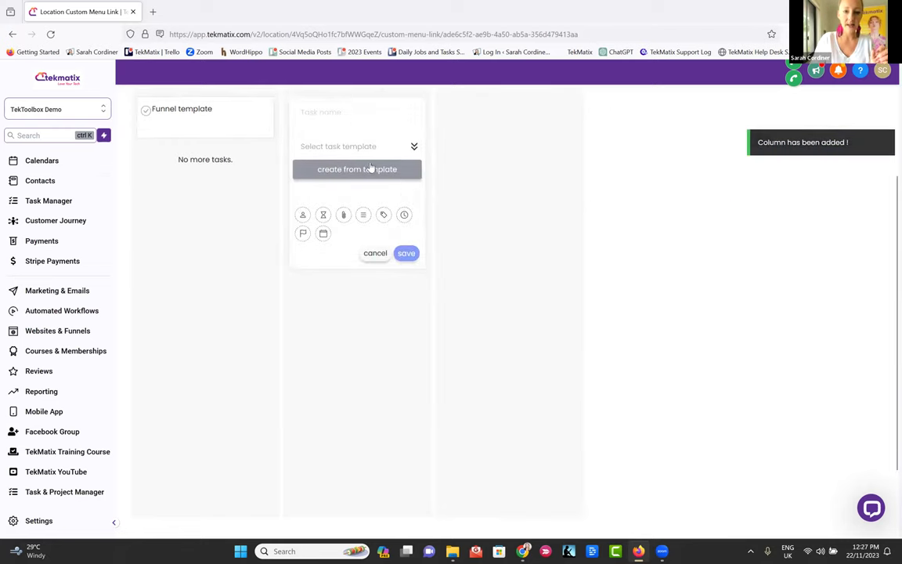
click(342, 111)
text(It=)
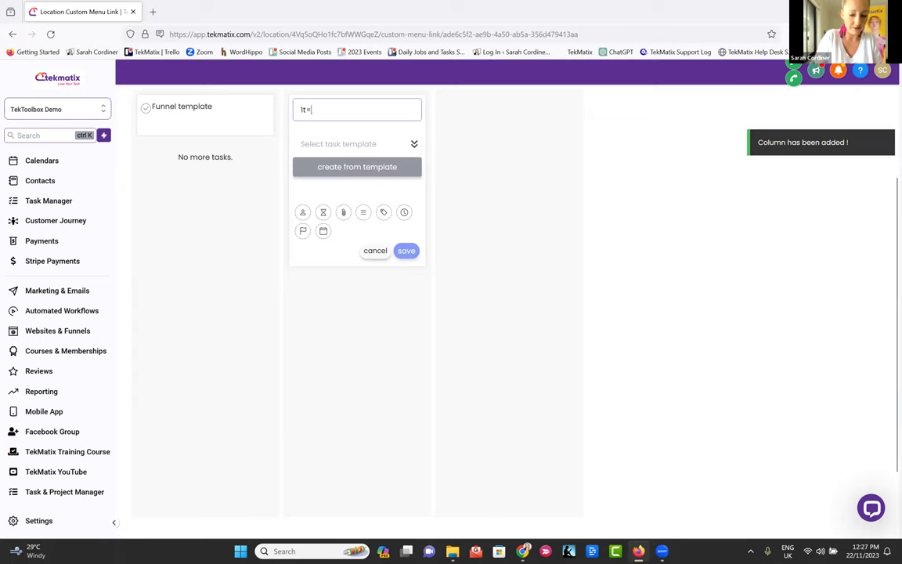
text(st jane - )
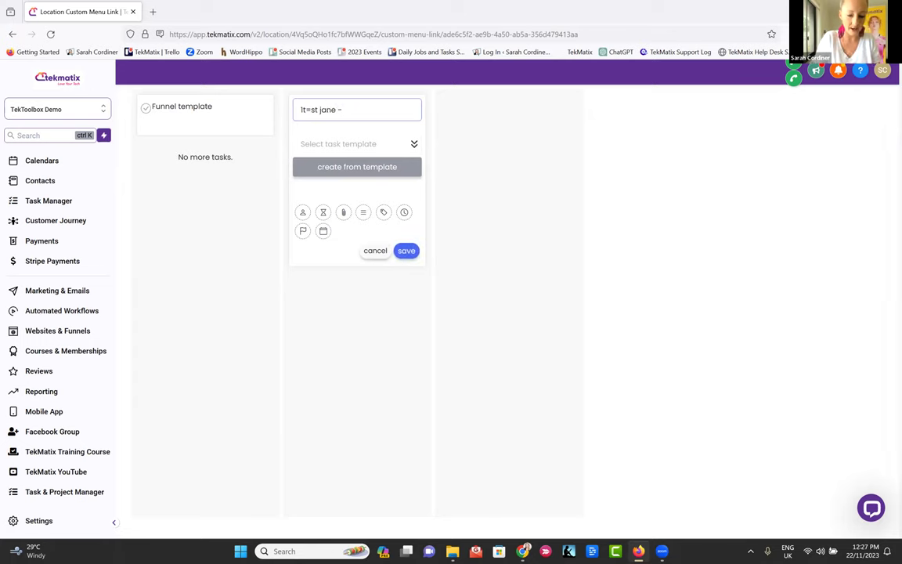
text(how to mak)
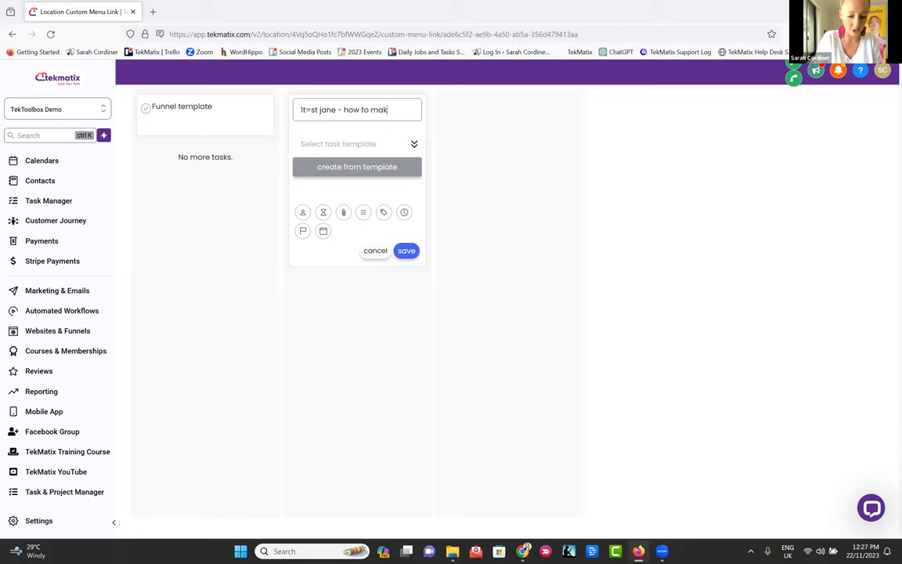
text(e a cake)
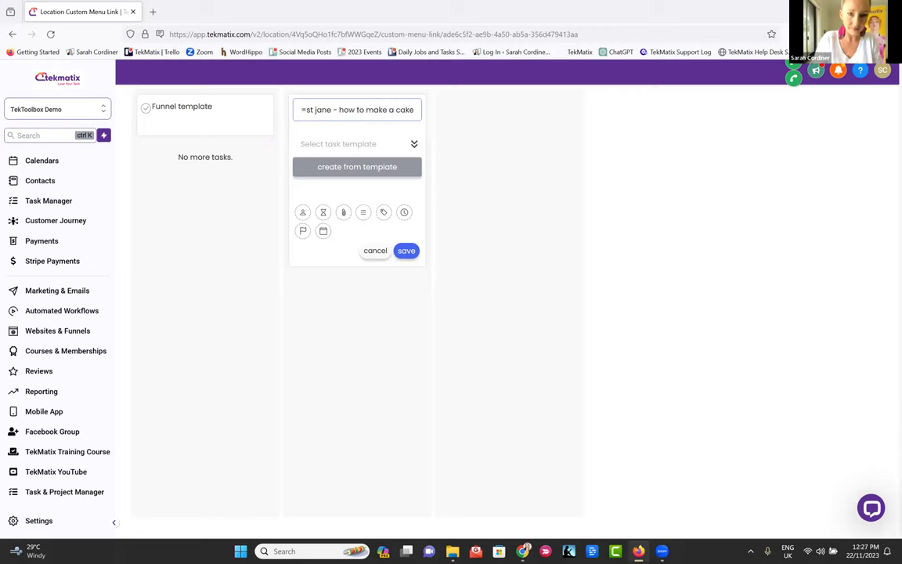
click(407, 252)
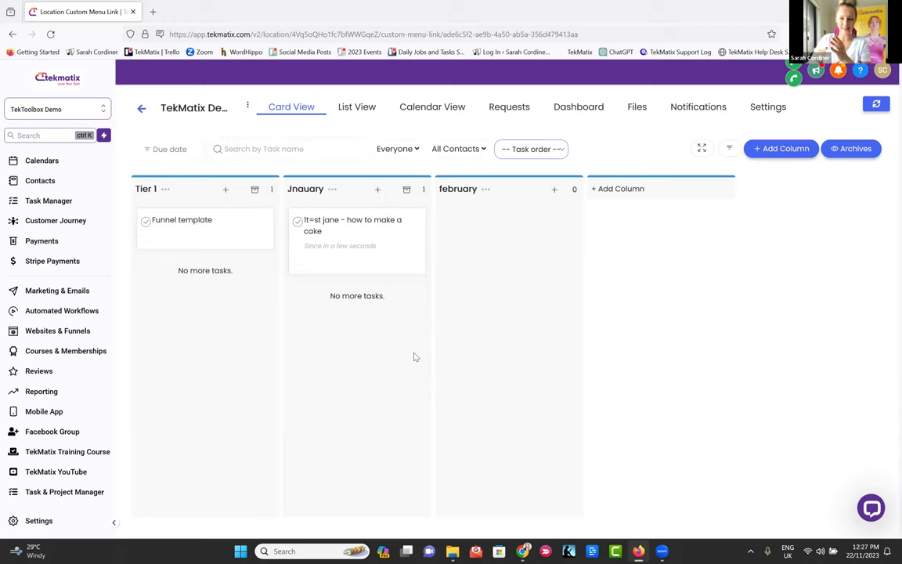
Create a task named "dccc" in the february column
click(555, 191)
scroll(548, 187, down, 3)
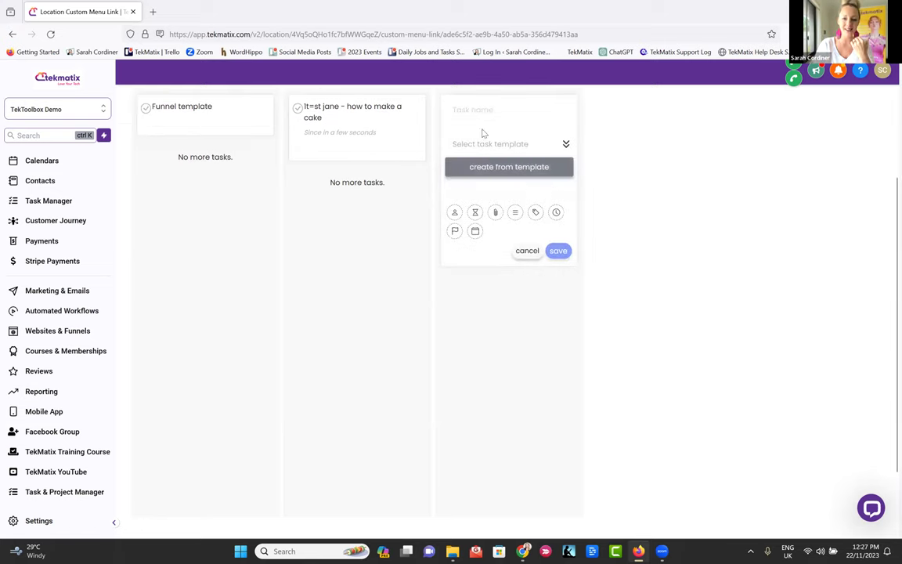
text(dccc)
click(556, 252)
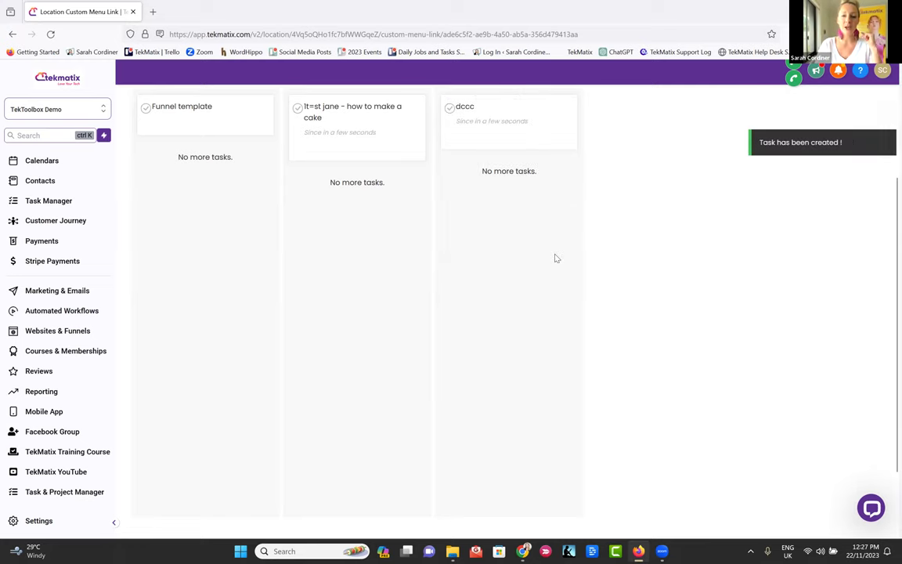
Open the details of the dccc task, look over its available options and close them
click(501, 107)
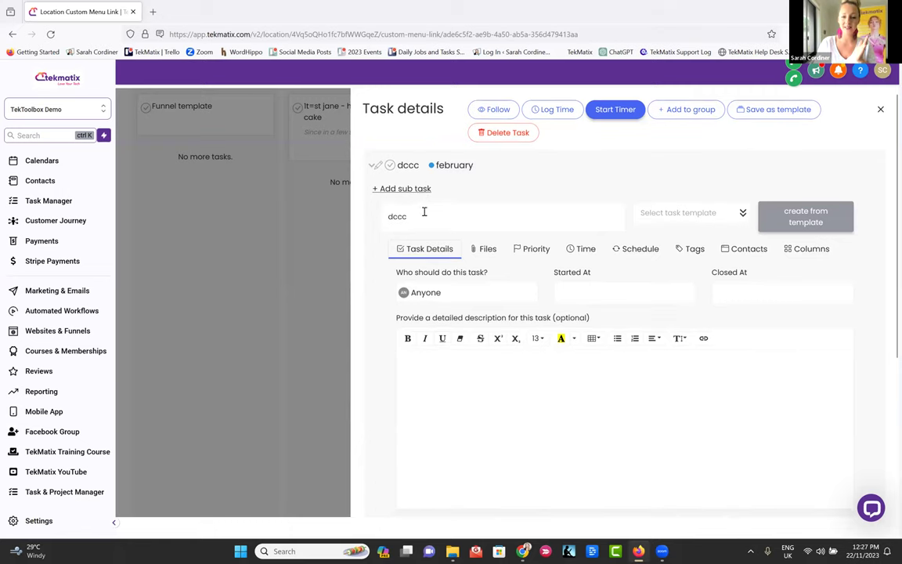
click(560, 224)
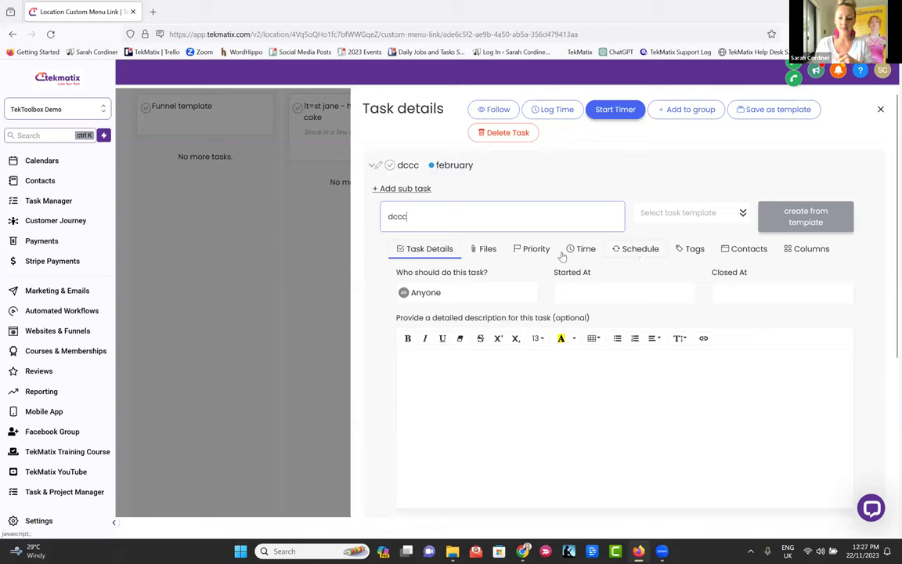
click(511, 167)
click(513, 168)
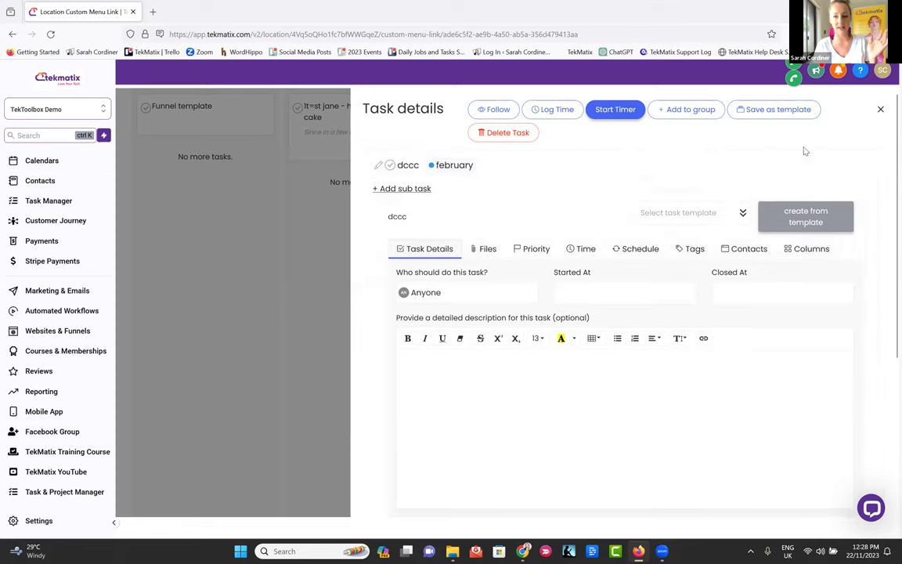
click(881, 111)
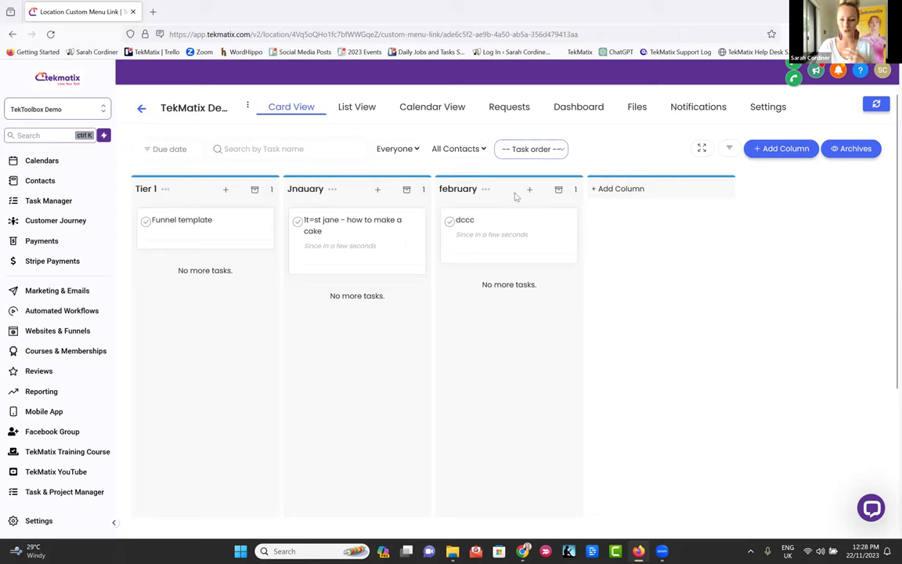
Swap the cake and dccc tasks between the Jnauary and february columns, and return the cake task to Jnauary below dccc
drag(351, 225, 483, 288)
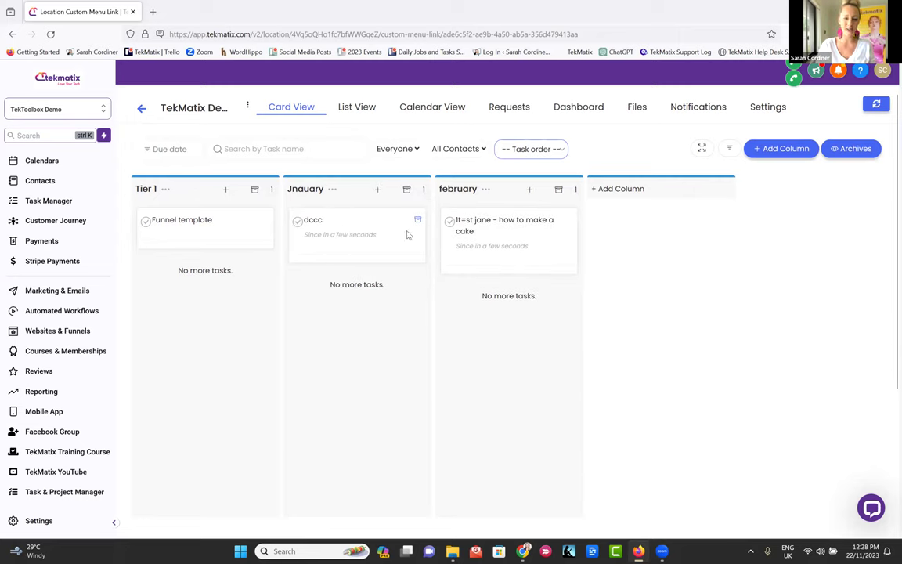
drag(447, 215, 330, 296)
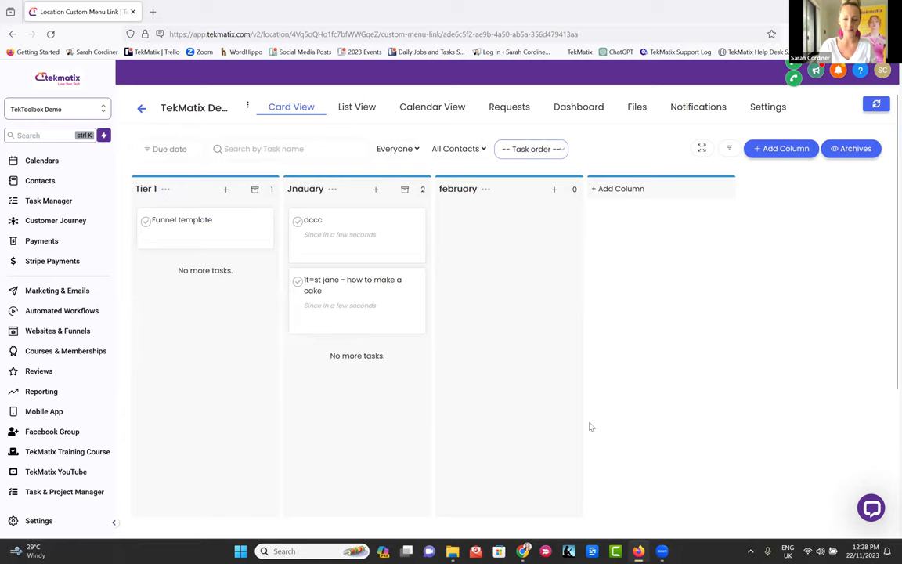
Look through the list of account settings sections down to Companies and go back to the main navigation
click(47, 521)
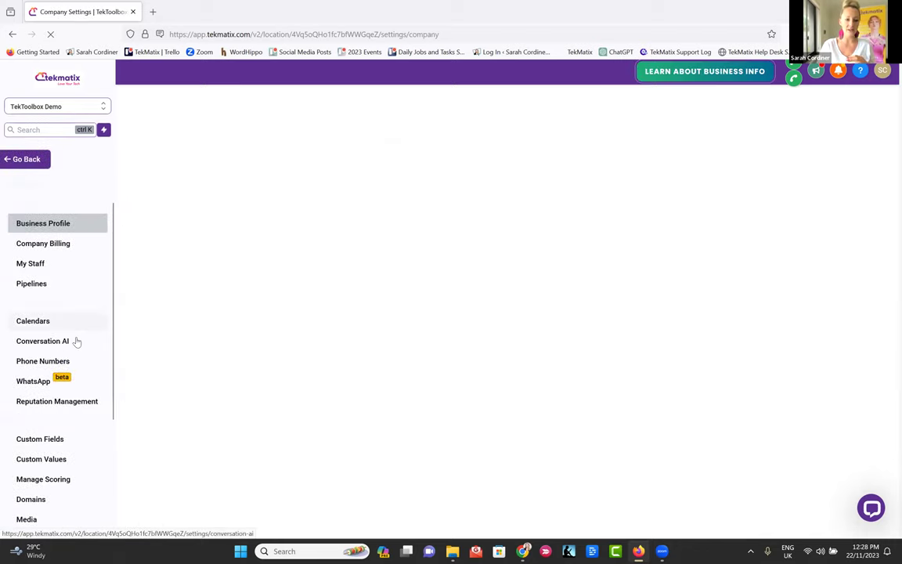
scroll(76, 342, down, 4)
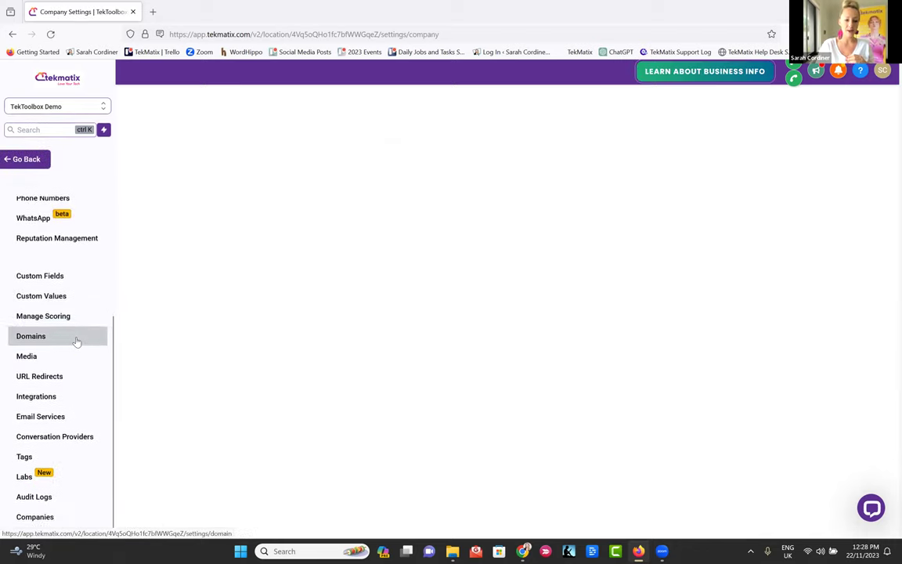
click(20, 160)
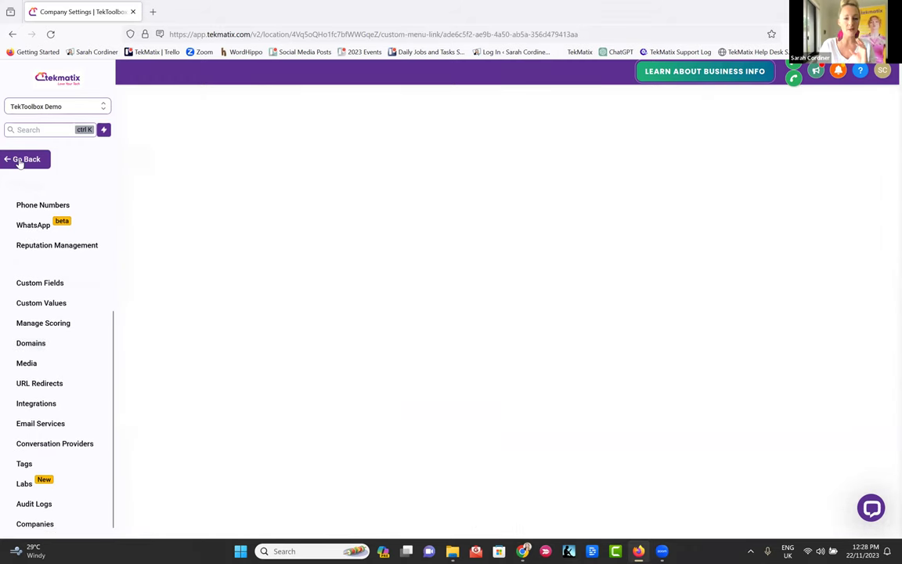